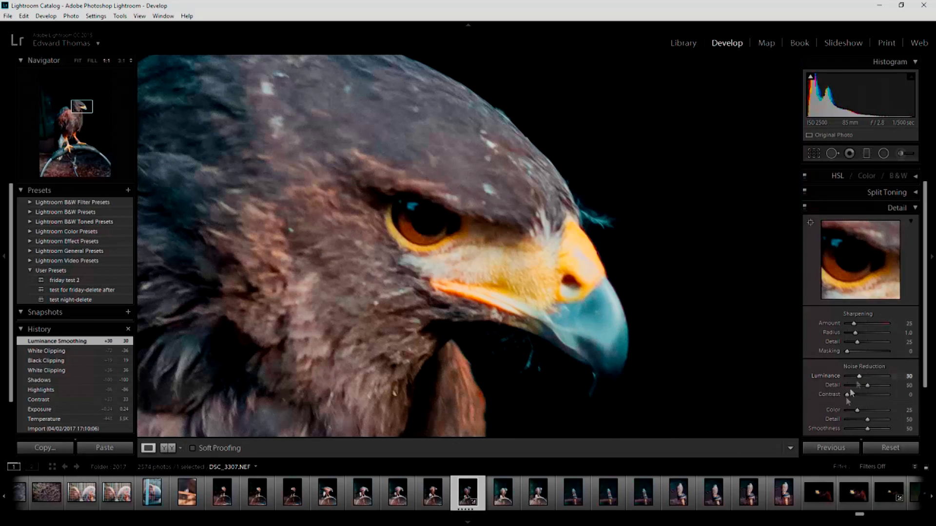
Sharpen the bird photo with amount 61, radius 1.3, detail 31 and masking 12.
{"action": "left_click_drag", "start_coordinate": [853, 323], "coordinate": [861, 332]}
{"action": "left_click_drag", "start_coordinate": [857, 342], "coordinate": [852, 351]}
{"action": "left_click_drag", "start_coordinate": [860, 341], "coordinate": [859, 342]}
{"action": "left_click_drag", "start_coordinate": [861, 332], "coordinate": [861, 333]}
{"action": "key", "text": "z"}
{"action": "left_click", "coordinate": [892, 208]}
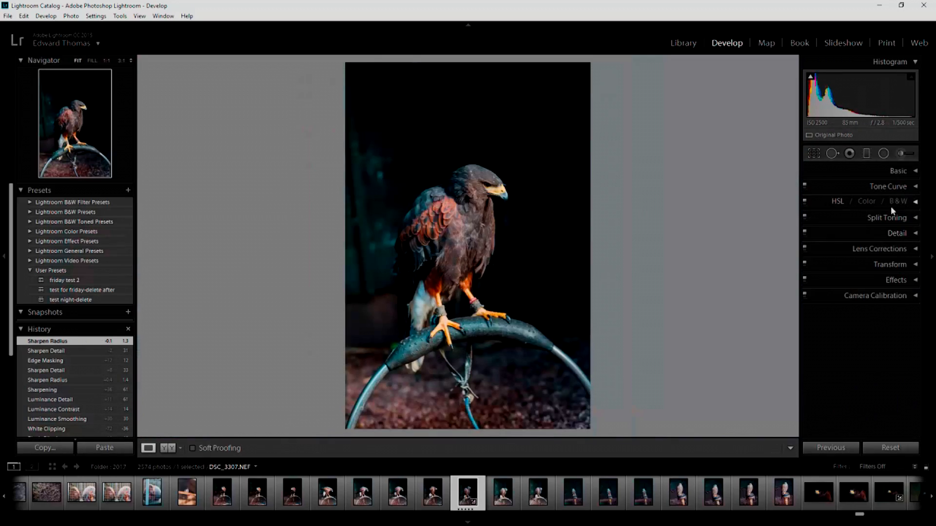
Enable lens profile corrections and remove chromatic aberration, leaving Constrain Crop off.
{"action": "left_click", "coordinate": [894, 296]}
{"action": "left_click", "coordinate": [892, 245]}
{"action": "left_click", "coordinate": [839, 300]}
{"action": "left_click", "coordinate": [839, 300]}
{"action": "left_click", "coordinate": [844, 262]}
{"action": "left_click", "coordinate": [810, 287]}
{"action": "left_click", "coordinate": [811, 278]}
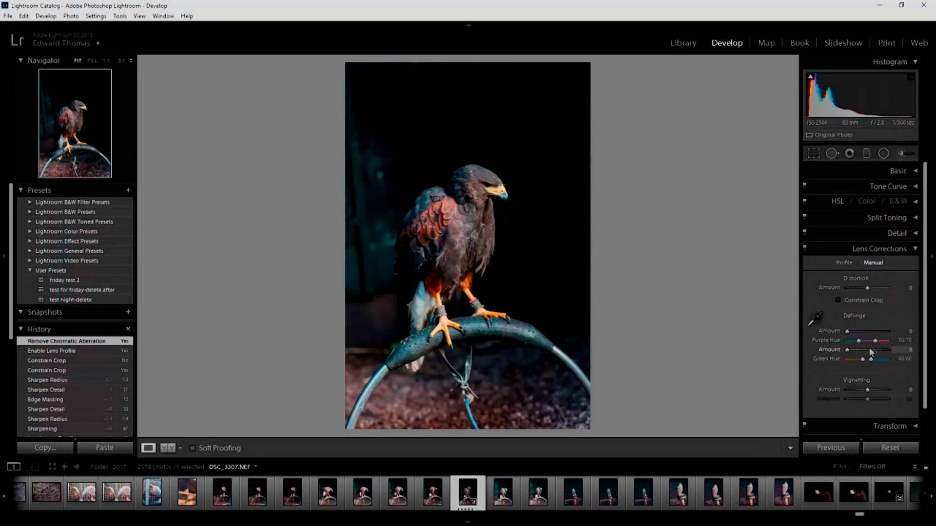
{"action": "left_click", "coordinate": [890, 249]}
Set up an adjustment brush with exposure -4.00, contrast and clarity 100, highlights, shadows, whites and blacks -100, saturation 40 and feather 0.
{"action": "left_click", "coordinate": [902, 153]}
{"action": "left_click_drag", "start_coordinate": [865, 250], "coordinate": [844, 250]}
{"action": "mouse_move", "coordinate": [865, 260]}
{"action": "left_mouse_down"}
{"action": "mouse_move", "coordinate": [844, 260]}
{"action": "mouse_move", "coordinate": [845, 269]}
{"action": "left_mouse_up"}
{"action": "left_click_drag", "start_coordinate": [867, 285], "coordinate": [887, 285]}
{"action": "scroll", "coordinate": [560, 146], "scroll_direction": "up", "scroll_amount": 5}
{"action": "left_click_drag", "start_coordinate": [874, 396], "coordinate": [844, 396]}
{"action": "left_click_drag", "start_coordinate": [853, 387], "coordinate": [858, 387]}
Paint the large background areas around the bird and the perch black with broad brush strokes.
{"action": "left_click", "coordinate": [584, 106]}
{"action": "left_click", "coordinate": [559, 251]}
{"action": "left_click", "coordinate": [372, 102]}
{"action": "left_click", "coordinate": [570, 317]}
{"action": "left_click", "coordinate": [575, 341]}
{"action": "left_click", "coordinate": [570, 361]}
{"action": "left_click", "coordinate": [375, 142]}
{"action": "left_click", "coordinate": [368, 180]}
{"action": "left_click", "coordinate": [370, 191]}
{"action": "left_click", "coordinate": [366, 195]}
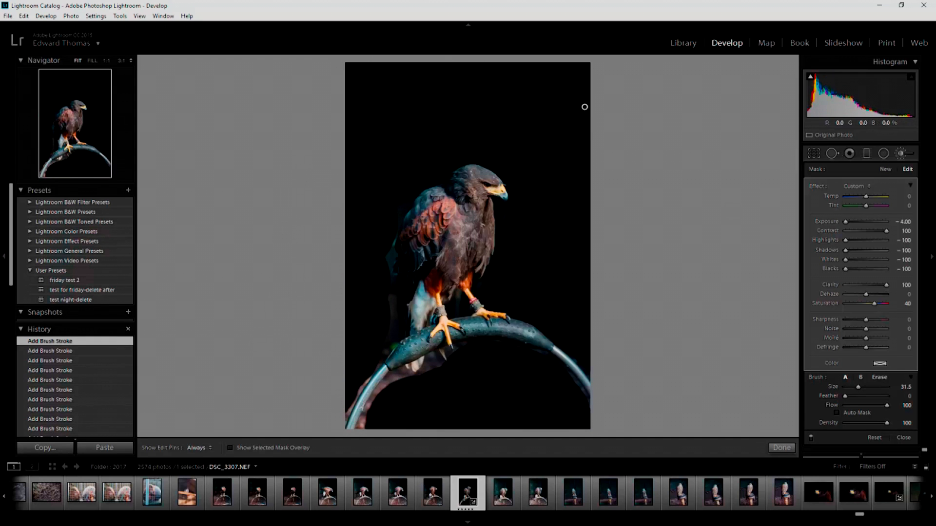
Paint out the stray wisps beside the head and under the beak, using brush size 16 and feather 22.
{"action": "scroll", "coordinate": [769, 384], "scroll_direction": "down", "scroll_amount": 5}
{"action": "left_click", "coordinate": [503, 173]}
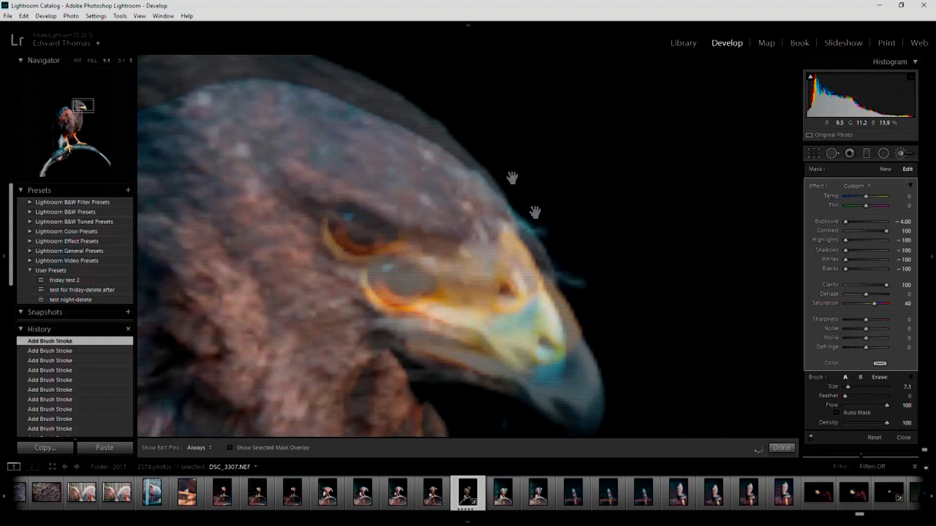
{"action": "scroll", "coordinate": [513, 193], "scroll_direction": "up", "scroll_amount": 2}
{"action": "left_click_drag", "start_coordinate": [472, 134], "coordinate": [499, 171]}
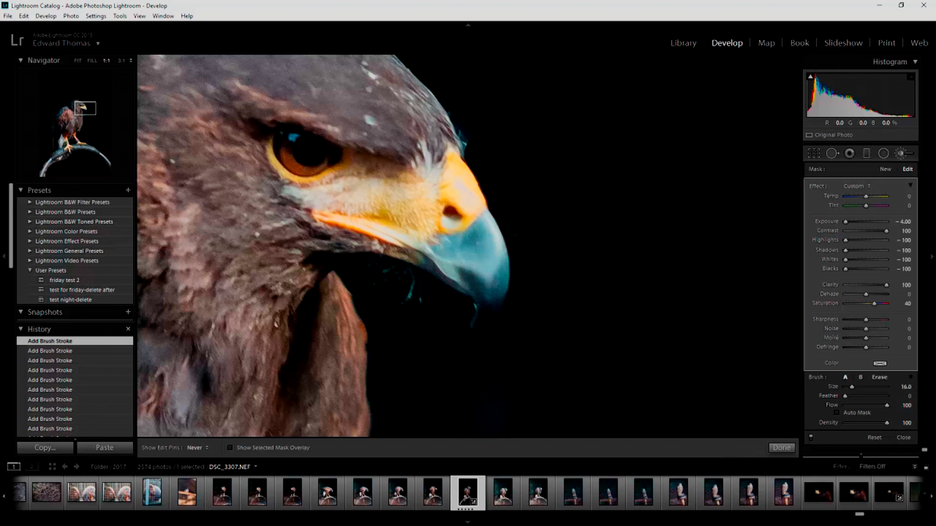
{"action": "left_click", "coordinate": [854, 396]}
{"action": "left_click", "coordinate": [430, 303]}
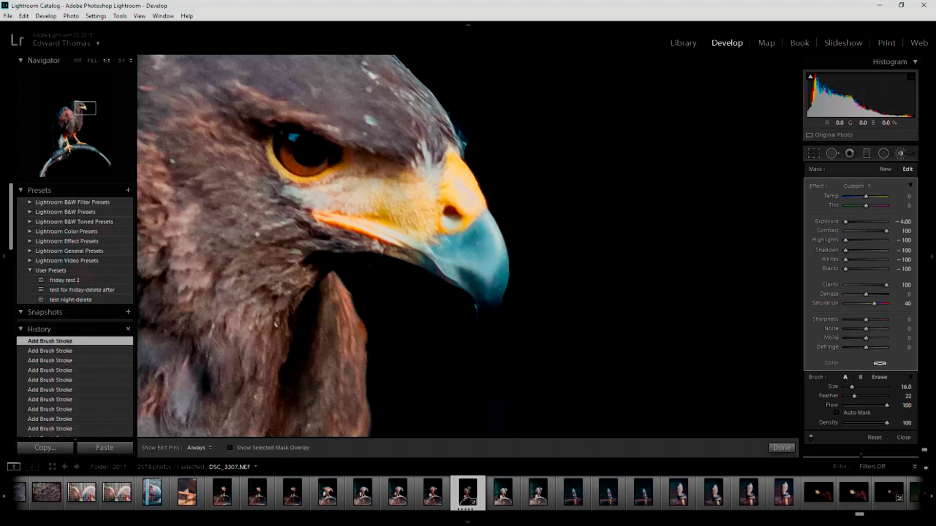
Enlarge the brush to size 24 and paint the background black along the front edge of the bird's breast.
{"action": "key", "text": "bracketright"}
{"action": "key", "text": "h"}
{"action": "scroll", "coordinate": [561, 103], "scroll_direction": "up", "scroll_amount": 3}
{"action": "key", "text": "h"}
{"action": "left_click_drag", "start_coordinate": [432, 434], "coordinate": [417, 217]}
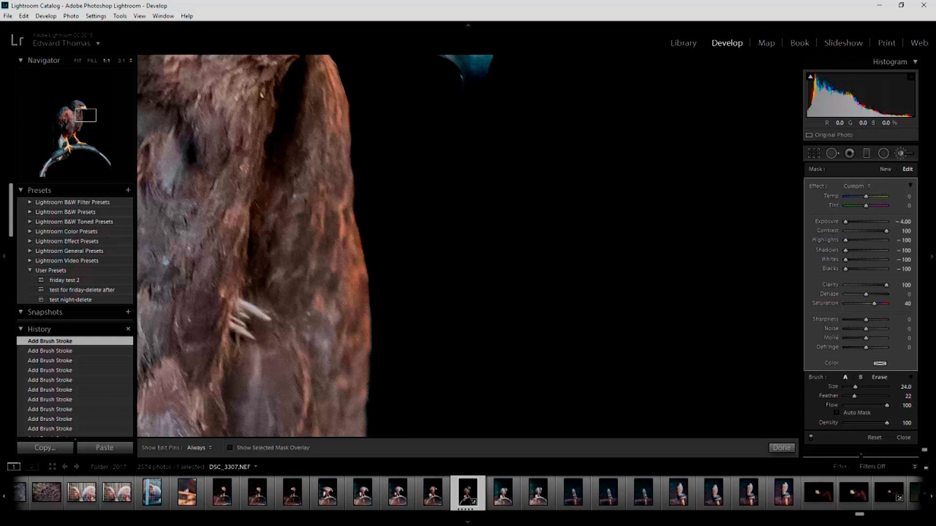
{"action": "left_click_drag", "start_coordinate": [394, 433], "coordinate": [419, 194]}
{"action": "left_click_drag", "start_coordinate": [404, 361], "coordinate": [424, 229]}
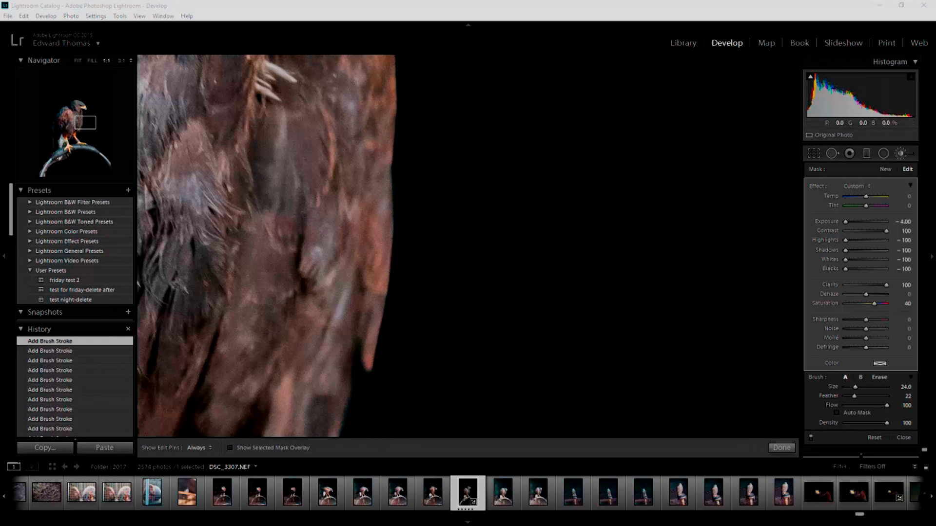
Paint out the blue spot and the background beside the lower breast feathers with a small brush of about size 3.
{"action": "left_click_drag", "start_coordinate": [497, 373], "coordinate": [571, 149]}
{"action": "scroll", "coordinate": [390, 244], "scroll_direction": "down", "scroll_amount": 5}
{"action": "key", "text": "h"}
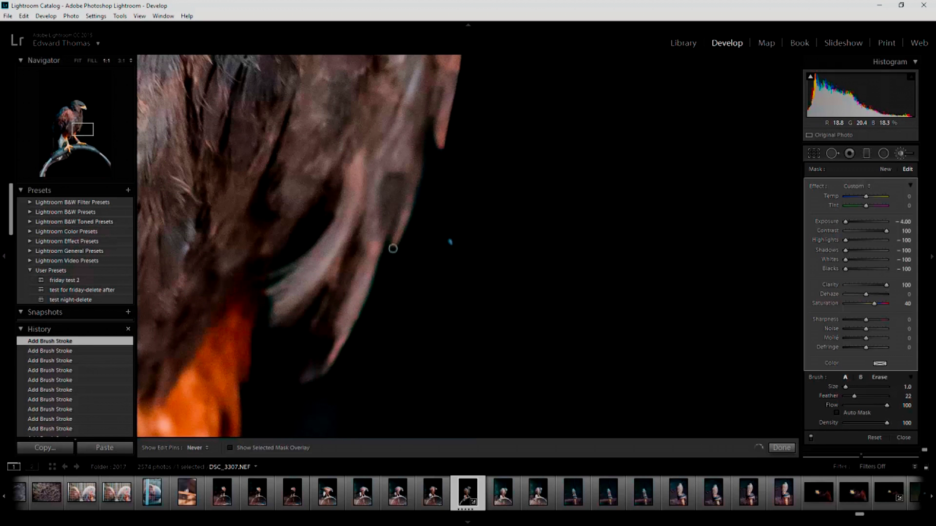
{"action": "scroll", "coordinate": [392, 250], "scroll_direction": "up", "scroll_amount": 1}
{"action": "key", "text": "h"}
{"action": "scroll", "coordinate": [402, 247], "scroll_direction": "down", "scroll_amount": 3}
{"action": "mouse_move", "coordinate": [432, 158]}
{"action": "left_mouse_down"}
{"action": "mouse_move", "coordinate": [452, 143]}
{"action": "mouse_move", "coordinate": [434, 143]}
{"action": "mouse_move", "coordinate": [432, 164]}
{"action": "left_mouse_up"}
{"action": "key", "text": "h"}
{"action": "scroll", "coordinate": [455, 230], "scroll_direction": "up", "scroll_amount": 5}
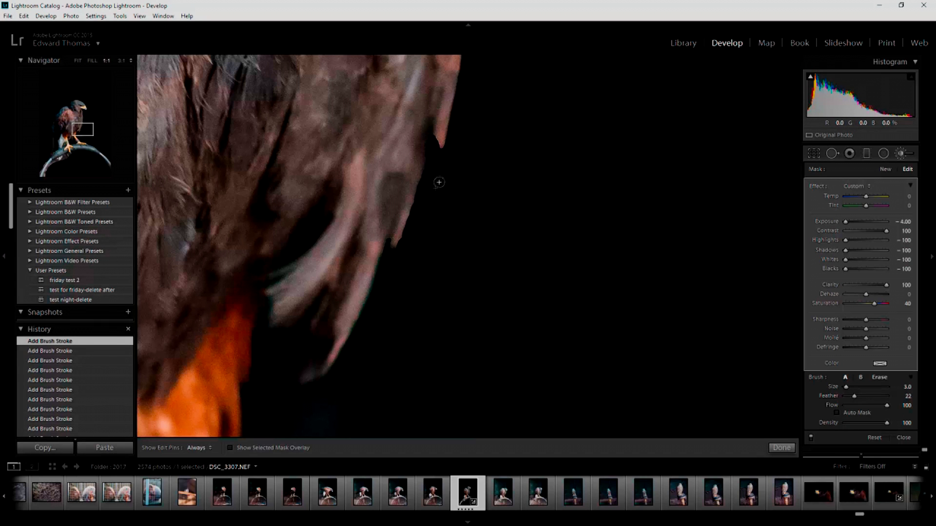
Paint the background black along the front leg's outer edge down to the red band with the size 3 brush.
{"action": "key", "text": "h"}
{"action": "scroll", "coordinate": [381, 348], "scroll_direction": "up", "scroll_amount": 5}
{"action": "left_click_drag", "start_coordinate": [245, 350], "coordinate": [358, 203]}
{"action": "scroll", "coordinate": [359, 204], "scroll_direction": "down", "scroll_amount": 2}
{"action": "key", "text": "h"}
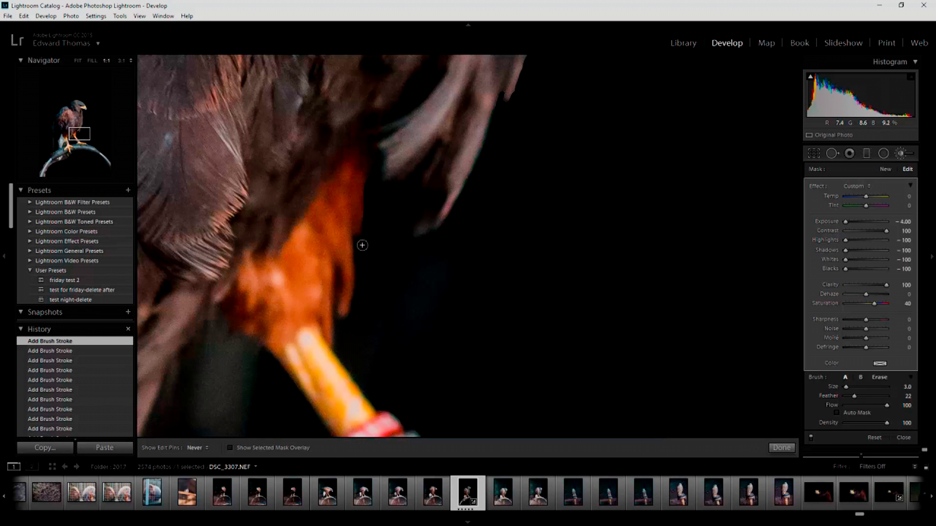
{"action": "mouse_move", "coordinate": [336, 307]}
{"action": "left_mouse_down"}
{"action": "mouse_move", "coordinate": [337, 349]}
{"action": "mouse_move", "coordinate": [372, 402]}
{"action": "mouse_move", "coordinate": [408, 430]}
{"action": "left_mouse_up"}
{"action": "key", "text": "h"}
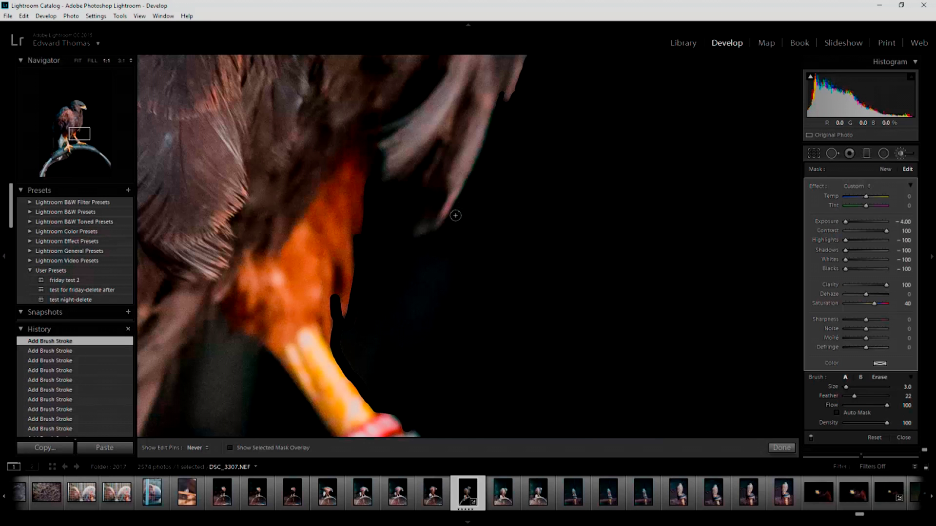
Paint over the faint patches between the front leg and the hanging breast feathers.
{"action": "scroll", "coordinate": [507, 141], "scroll_direction": "up", "scroll_amount": 3}
{"action": "scroll", "coordinate": [390, 356], "scroll_direction": "up", "scroll_amount": 3}
{"action": "left_click_drag", "start_coordinate": [405, 319], "coordinate": [373, 346]}
{"action": "left_click_drag", "start_coordinate": [477, 173], "coordinate": [461, 212]}
{"action": "scroll", "coordinate": [769, 392], "scroll_direction": "down", "scroll_amount": 3}
Set the brush feather to 62 and paint along the upper edge of the front foot and its toe at size 2.
{"action": "left_click", "coordinate": [871, 396]}
{"action": "left_click_drag", "start_coordinate": [357, 293], "coordinate": [366, 219]}
{"action": "left_click_drag", "start_coordinate": [468, 368], "coordinate": [344, 191]}
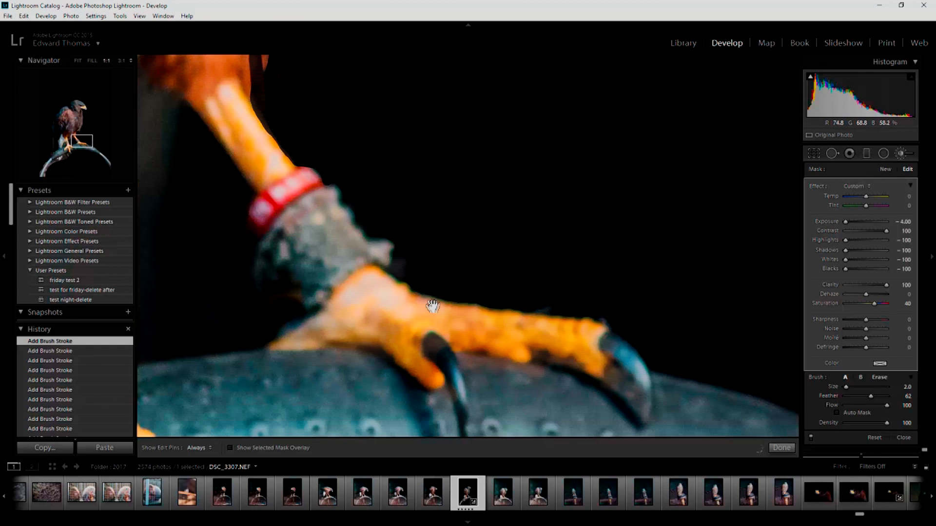
{"action": "mouse_move", "coordinate": [382, 267]}
{"action": "left_mouse_down"}
{"action": "mouse_move", "coordinate": [446, 299]}
{"action": "mouse_move", "coordinate": [608, 317]}
{"action": "mouse_move", "coordinate": [623, 335]}
{"action": "left_mouse_up"}
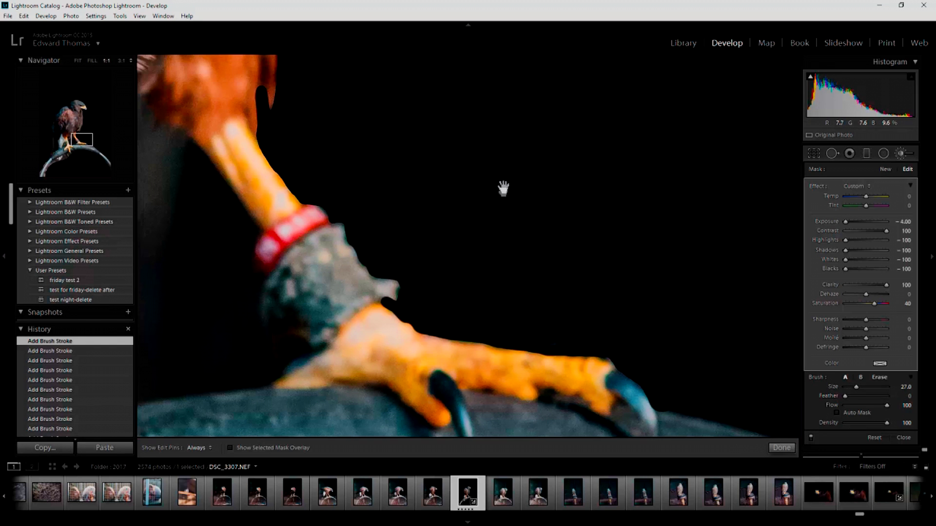
Paint the background above the front foot solid black with brush size 27 and feather 0.
{"action": "key", "text": "h"}
{"action": "left_click_drag", "start_coordinate": [434, 148], "coordinate": [438, 187]}
{"action": "key", "text": "h"}
{"action": "key", "text": "h"}
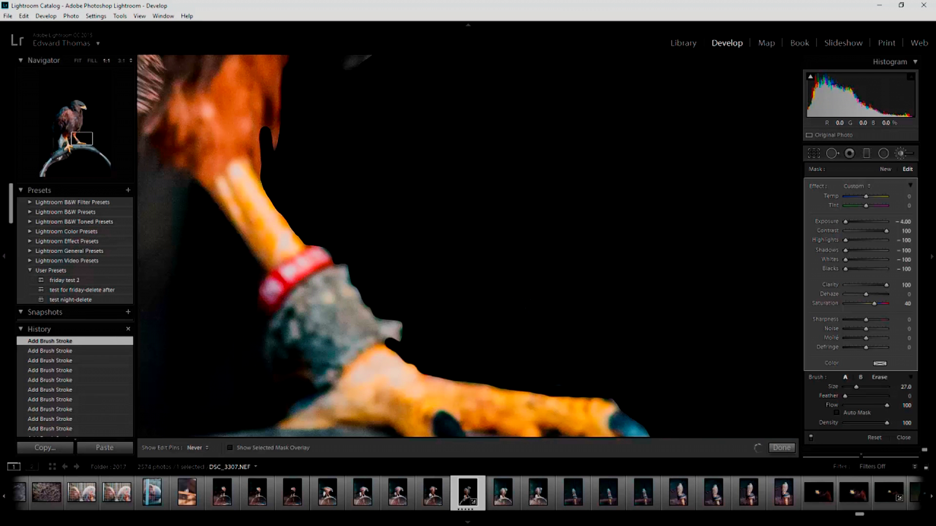
Paint the background black along the right part of the perch and its metal tube, using brush size 17 and feather 43.
{"action": "left_click_drag", "start_coordinate": [657, 355], "coordinate": [529, 185]}
{"action": "scroll", "coordinate": [529, 185], "scroll_direction": "down", "scroll_amount": 2}
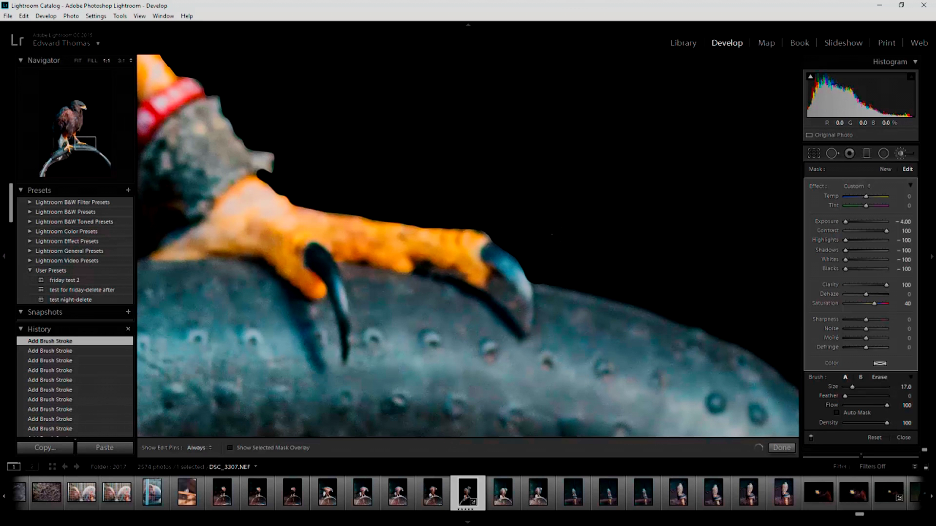
{"action": "left_click_drag", "start_coordinate": [641, 279], "coordinate": [461, 152]}
{"action": "scroll", "coordinate": [769, 393], "scroll_direction": "up", "scroll_amount": 4}
{"action": "key", "text": "h"}
{"action": "mouse_move", "coordinate": [366, 139]}
{"action": "left_mouse_down"}
{"action": "mouse_move", "coordinate": [459, 163]}
{"action": "mouse_move", "coordinate": [735, 333]}
{"action": "mouse_move", "coordinate": [775, 382]}
{"action": "mouse_move", "coordinate": [354, 158]}
{"action": "left_mouse_up"}
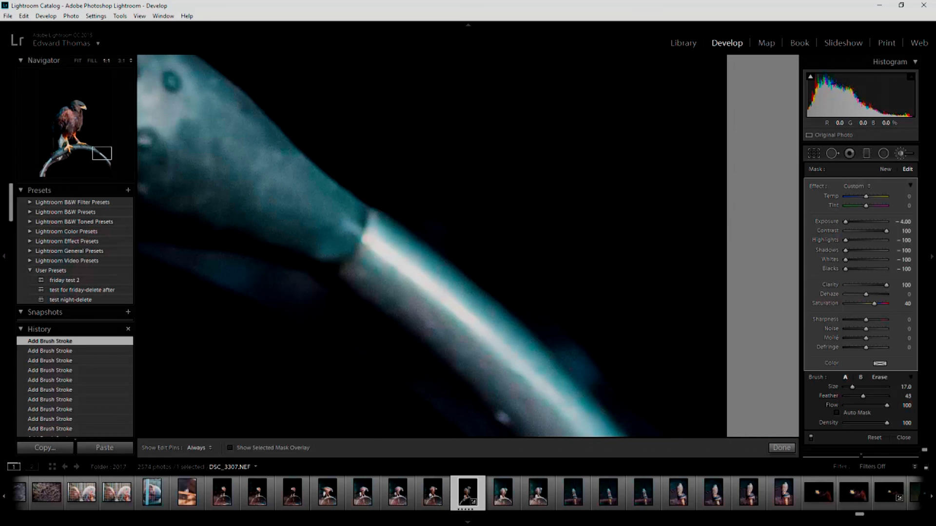
{"action": "mouse_move", "coordinate": [625, 371]}
{"action": "left_mouse_down"}
{"action": "mouse_move", "coordinate": [557, 225]}
{"action": "mouse_move", "coordinate": [668, 419]}
{"action": "left_mouse_up"}
Paint the background black along the underside of the right tube and perch, working back toward the claws.
{"action": "mouse_move", "coordinate": [400, 305]}
{"action": "left_mouse_down"}
{"action": "mouse_move", "coordinate": [528, 284]}
{"action": "mouse_move", "coordinate": [599, 290]}
{"action": "mouse_move", "coordinate": [531, 236]}
{"action": "mouse_move", "coordinate": [458, 123]}
{"action": "mouse_move", "coordinate": [540, 209]}
{"action": "mouse_move", "coordinate": [592, 375]}
{"action": "left_mouse_up"}
{"action": "left_click_drag", "start_coordinate": [373, 220], "coordinate": [595, 354]}
{"action": "left_click_drag", "start_coordinate": [475, 182], "coordinate": [588, 293]}
{"action": "left_click_drag", "start_coordinate": [502, 207], "coordinate": [634, 229]}
{"action": "left_click_drag", "start_coordinate": [382, 207], "coordinate": [499, 281]}
{"action": "left_click_drag", "start_coordinate": [302, 203], "coordinate": [697, 253]}
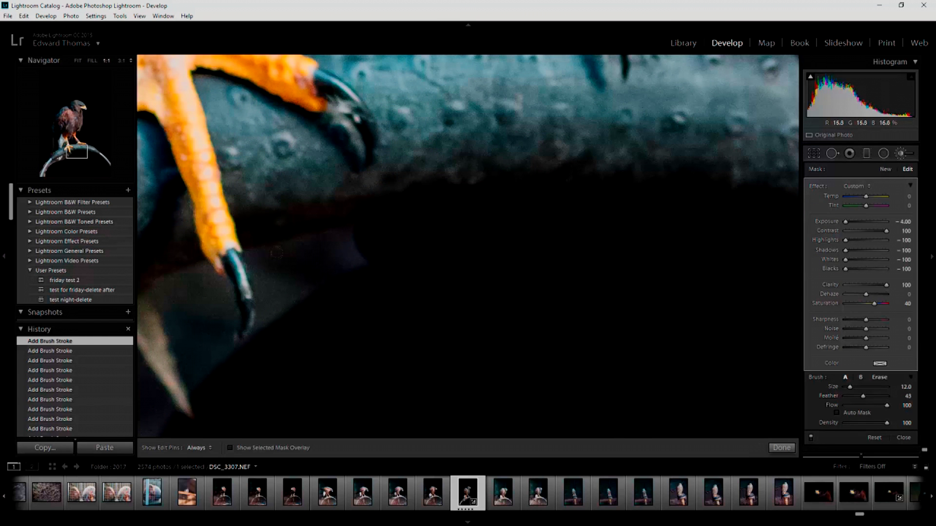
Paint the background black around the hanging claw and the tail feather beneath the perch, and undo the last stroke.
{"action": "key", "text": "h"}
{"action": "mouse_move", "coordinate": [250, 256]}
{"action": "left_mouse_down"}
{"action": "mouse_move", "coordinate": [255, 333]}
{"action": "mouse_move", "coordinate": [234, 345]}
{"action": "mouse_move", "coordinate": [233, 324]}
{"action": "left_mouse_up"}
{"action": "mouse_move", "coordinate": [225, 283]}
{"action": "left_mouse_down"}
{"action": "mouse_move", "coordinate": [205, 267]}
{"action": "mouse_move", "coordinate": [161, 284]}
{"action": "mouse_move", "coordinate": [189, 397]}
{"action": "left_mouse_up"}
{"action": "key", "text": "h"}
{"action": "scroll", "coordinate": [323, 303], "scroll_direction": "up", "scroll_amount": 1}
{"action": "scroll", "coordinate": [271, 266], "scroll_direction": "down", "scroll_amount": 3}
{"action": "mouse_move", "coordinate": [271, 266]}
{"action": "left_mouse_down"}
{"action": "mouse_move", "coordinate": [289, 253]}
{"action": "mouse_move", "coordinate": [347, 249]}
{"action": "mouse_move", "coordinate": [279, 306]}
{"action": "left_mouse_up"}
{"action": "left_click_drag", "start_coordinate": [226, 368], "coordinate": [161, 273]}
{"action": "left_click_drag", "start_coordinate": [248, 336], "coordinate": [248, 300]}
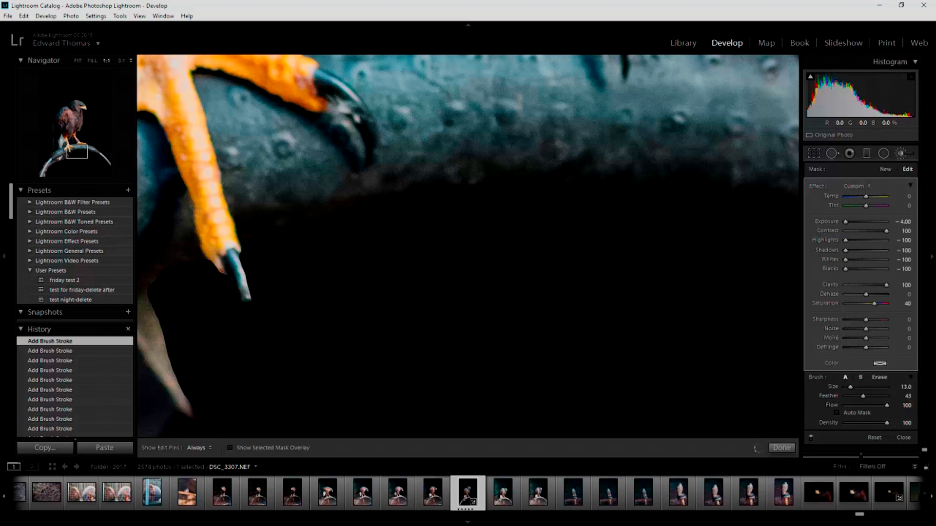
{"action": "key", "text": "ctrl+z"}
Paint the background below the perch's left half and beside the pale tail feathers black with brush size 32 and feather 0.
{"action": "mouse_move", "coordinate": [292, 365]}
{"action": "left_mouse_down"}
{"action": "mouse_move", "coordinate": [478, 250]}
{"action": "mouse_move", "coordinate": [606, 192]}
{"action": "left_mouse_up"}
{"action": "mouse_move", "coordinate": [307, 199]}
{"action": "left_mouse_down"}
{"action": "mouse_move", "coordinate": [296, 253]}
{"action": "mouse_move", "coordinate": [240, 348]}
{"action": "mouse_move", "coordinate": [182, 371]}
{"action": "mouse_move", "coordinate": [147, 317]}
{"action": "mouse_move", "coordinate": [138, 275]}
{"action": "left_mouse_up"}
{"action": "key", "text": "h"}
{"action": "scroll", "coordinate": [140, 280], "scroll_direction": "down", "scroll_amount": 4}
{"action": "key", "text": "h"}
{"action": "scroll", "coordinate": [320, 187], "scroll_direction": "up", "scroll_amount": 4}
{"action": "mouse_move", "coordinate": [319, 188]}
{"action": "left_mouse_down"}
{"action": "mouse_move", "coordinate": [375, 158]}
{"action": "mouse_move", "coordinate": [420, 154]}
{"action": "mouse_move", "coordinate": [485, 234]}
{"action": "left_mouse_up"}
{"action": "key", "text": "h"}
{"action": "mouse_move", "coordinate": [463, 287]}
{"action": "left_mouse_down"}
{"action": "mouse_move", "coordinate": [375, 214]}
{"action": "mouse_move", "coordinate": [262, 371]}
{"action": "left_mouse_up"}
{"action": "key", "text": "h"}
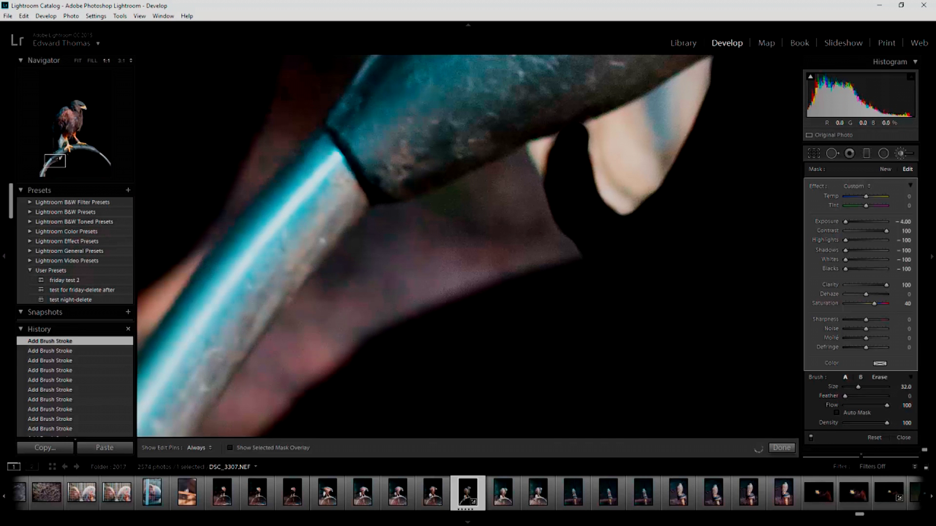
Set the brush feather to 70 and paint out the brown background beneath the left tube and its joint with a smaller brush.
{"action": "left_click_drag", "start_coordinate": [858, 386], "coordinate": [850, 387]}
{"action": "left_click", "coordinate": [874, 396]}
{"action": "key", "text": "h"}
{"action": "mouse_move", "coordinate": [422, 229]}
{"action": "left_mouse_down"}
{"action": "mouse_move", "coordinate": [390, 236]}
{"action": "mouse_move", "coordinate": [328, 298]}
{"action": "mouse_move", "coordinate": [458, 200]}
{"action": "mouse_move", "coordinate": [538, 206]}
{"action": "left_mouse_up"}
{"action": "left_click_drag", "start_coordinate": [513, 246], "coordinate": [457, 296]}
{"action": "scroll", "coordinate": [518, 166], "scroll_direction": "down", "scroll_amount": 6}
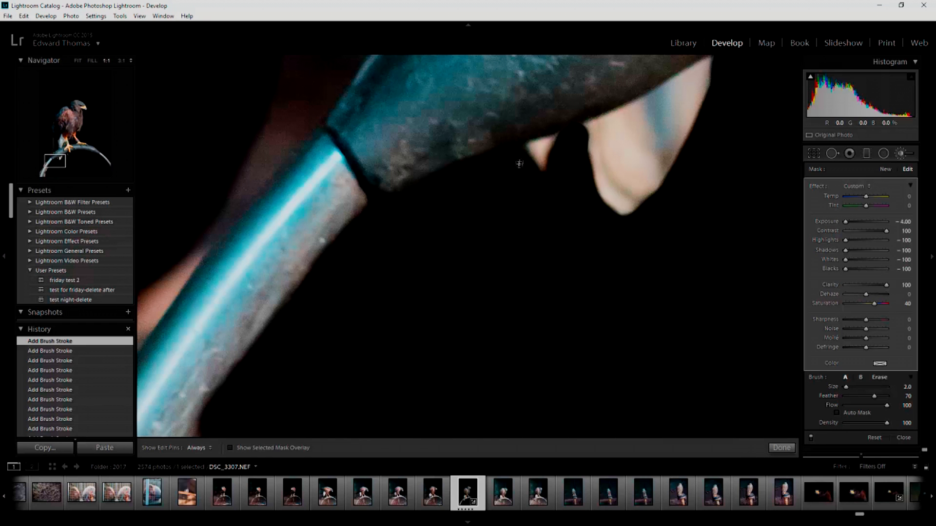
Paint the background on the outer side of the left tube black with brush size 23 and feather 44.
{"action": "left_click_drag", "start_coordinate": [204, 424], "coordinate": [477, 138]}
{"action": "left_click_drag", "start_coordinate": [846, 387], "coordinate": [855, 386]}
{"action": "left_click", "coordinate": [863, 396]}
{"action": "left_click_drag", "start_coordinate": [546, 92], "coordinate": [371, 399]}
{"action": "left_click_drag", "start_coordinate": [245, 213], "coordinate": [306, 190]}
{"action": "mouse_move", "coordinate": [400, 112]}
{"action": "left_mouse_down"}
{"action": "mouse_move", "coordinate": [325, 343]}
{"action": "mouse_move", "coordinate": [327, 325]}
{"action": "left_mouse_up"}
{"action": "left_click_drag", "start_coordinate": [439, 122], "coordinate": [336, 312]}
{"action": "left_click_drag", "start_coordinate": [358, 186], "coordinate": [279, 410]}
{"action": "mouse_move", "coordinate": [516, 129]}
{"action": "left_mouse_down"}
{"action": "mouse_move", "coordinate": [488, 161]}
{"action": "mouse_move", "coordinate": [409, 360]}
{"action": "left_mouse_up"}
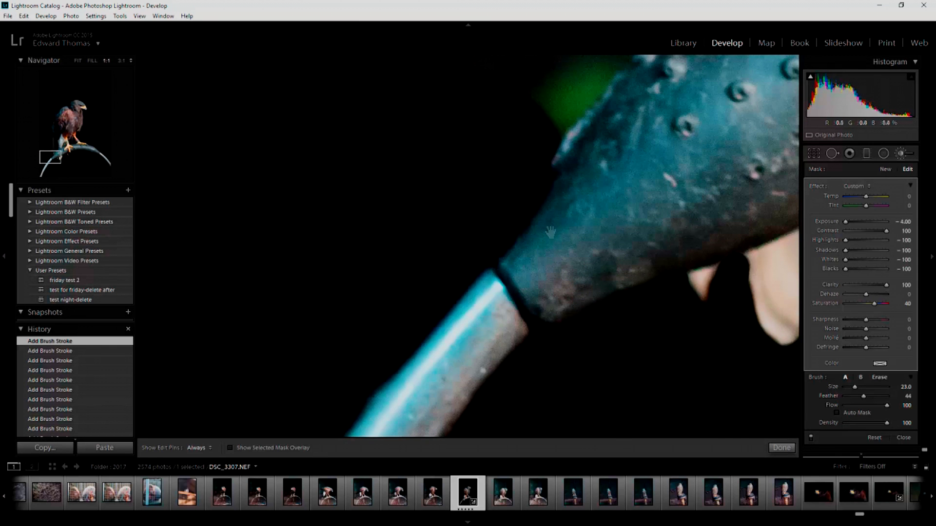
Paint out the green patch beside the perch and the dark background behind the tail.
{"action": "left_click_drag", "start_coordinate": [488, 136], "coordinate": [366, 383]}
{"action": "mouse_move", "coordinate": [405, 93]}
{"action": "left_mouse_down"}
{"action": "mouse_move", "coordinate": [524, 234]}
{"action": "mouse_move", "coordinate": [414, 337]}
{"action": "left_mouse_up"}
{"action": "left_click_drag", "start_coordinate": [439, 117], "coordinate": [400, 400]}
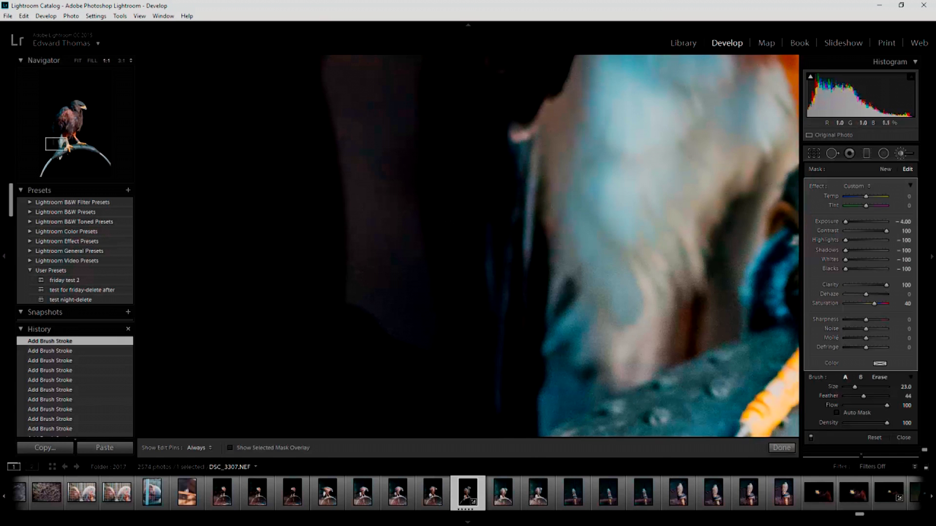
Refine the edge of the pale tail feathers beneath the perch with black strokes from a size 5 brush.
{"action": "key", "text": "k"}
{"action": "left_click", "coordinate": [422, 364]}
{"action": "key", "text": "k"}
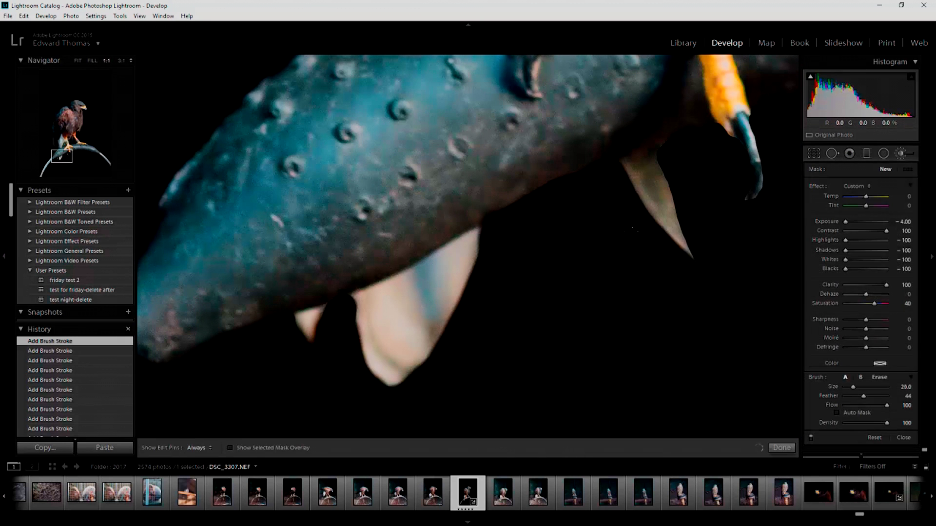
{"action": "key", "text": "h"}
{"action": "mouse_move", "coordinate": [467, 278]}
{"action": "left_mouse_down"}
{"action": "mouse_move", "coordinate": [475, 239]}
{"action": "mouse_move", "coordinate": [429, 358]}
{"action": "mouse_move", "coordinate": [321, 317]}
{"action": "mouse_move", "coordinate": [326, 374]}
{"action": "left_mouse_up"}
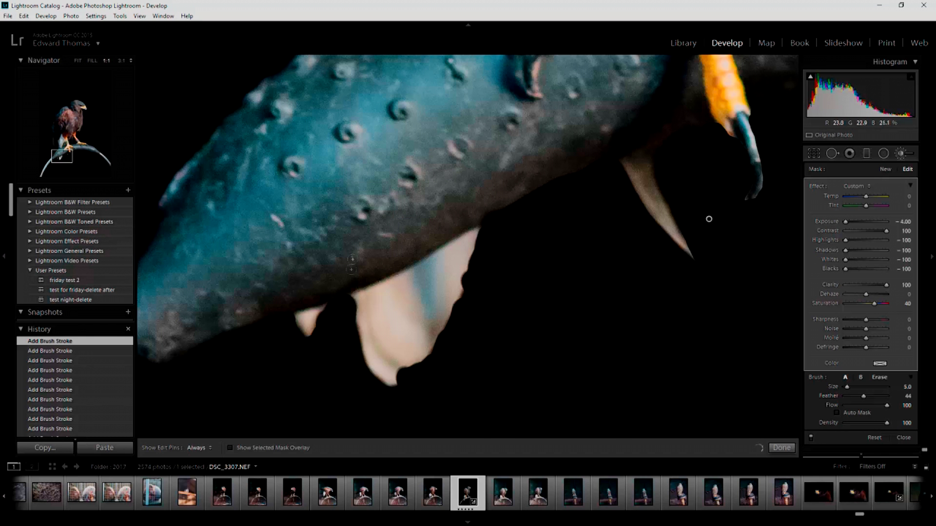
Paint the gap between the tail feathers and the rear leg's cuff black, using brush size 13 and feather 81.
{"action": "left_click_drag", "start_coordinate": [193, 131], "coordinate": [361, 255]}
{"action": "left_click_drag", "start_coordinate": [398, 200], "coordinate": [339, 380]}
{"action": "key", "text": "h"}
{"action": "mouse_move", "coordinate": [571, 182]}
{"action": "left_mouse_down"}
{"action": "mouse_move", "coordinate": [590, 229]}
{"action": "mouse_move", "coordinate": [536, 278]}
{"action": "mouse_move", "coordinate": [553, 220]}
{"action": "left_mouse_up"}
{"action": "left_click_drag", "start_coordinate": [622, 99], "coordinate": [598, 207]}
{"action": "key", "text": "h"}
{"action": "scroll", "coordinate": [596, 161], "scroll_direction": "up", "scroll_amount": 6}
{"action": "mouse_move", "coordinate": [596, 153]}
{"action": "left_mouse_down"}
{"action": "mouse_move", "coordinate": [566, 230]}
{"action": "mouse_move", "coordinate": [540, 228]}
{"action": "left_mouse_up"}
Reduce the brush to size 1 and outline the belly feathers and the front leg's inner edge in black.
{"action": "scroll", "coordinate": [538, 227], "scroll_direction": "up", "scroll_amount": 2}
{"action": "scroll", "coordinate": [534, 217], "scroll_direction": "up", "scroll_amount": 6}
{"action": "key", "text": "bracketleft"}
{"action": "key", "text": "bracketleft"}
{"action": "key", "text": "bracketleft"}
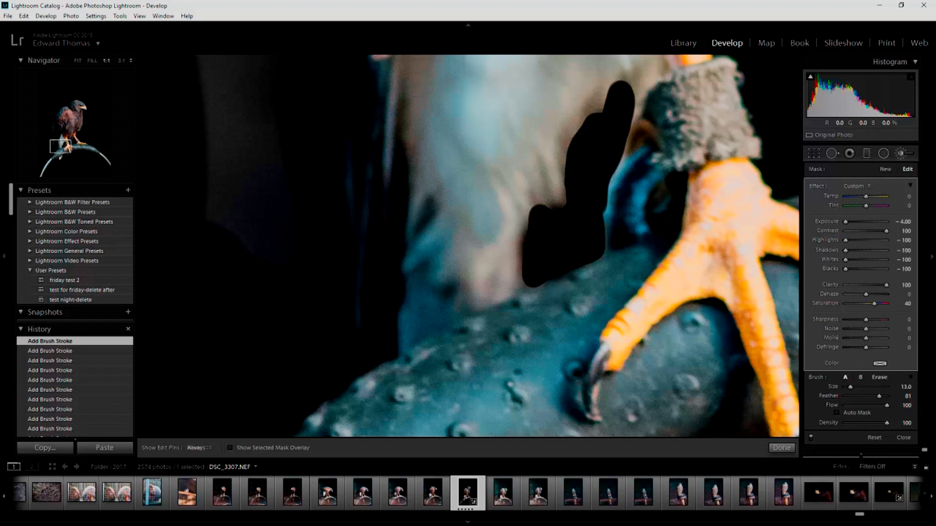
{"action": "key", "text": "h"}
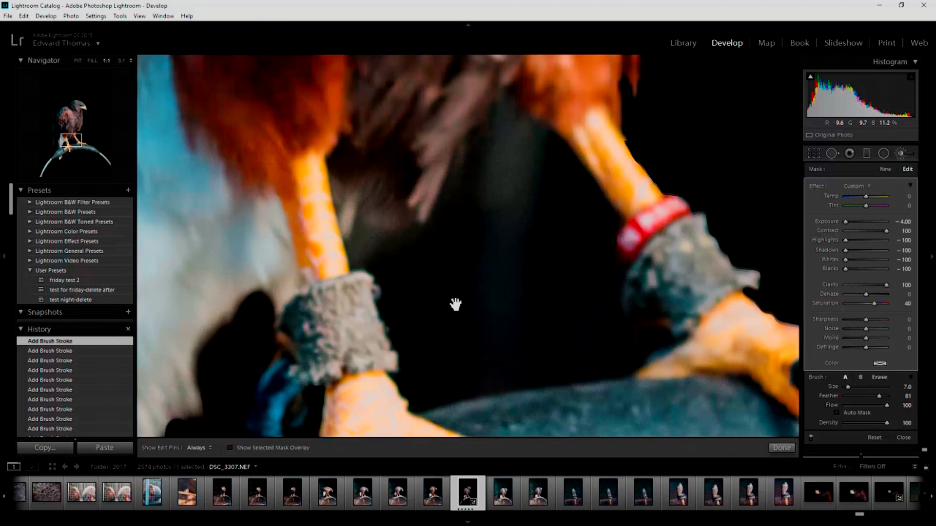
{"action": "mouse_move", "coordinate": [430, 185]}
{"action": "left_mouse_down"}
{"action": "mouse_move", "coordinate": [509, 85]}
{"action": "mouse_move", "coordinate": [546, 111]}
{"action": "left_mouse_up"}
{"action": "mouse_move", "coordinate": [583, 148]}
{"action": "left_mouse_down"}
{"action": "mouse_move", "coordinate": [634, 222]}
{"action": "mouse_move", "coordinate": [635, 262]}
{"action": "left_mouse_up"}
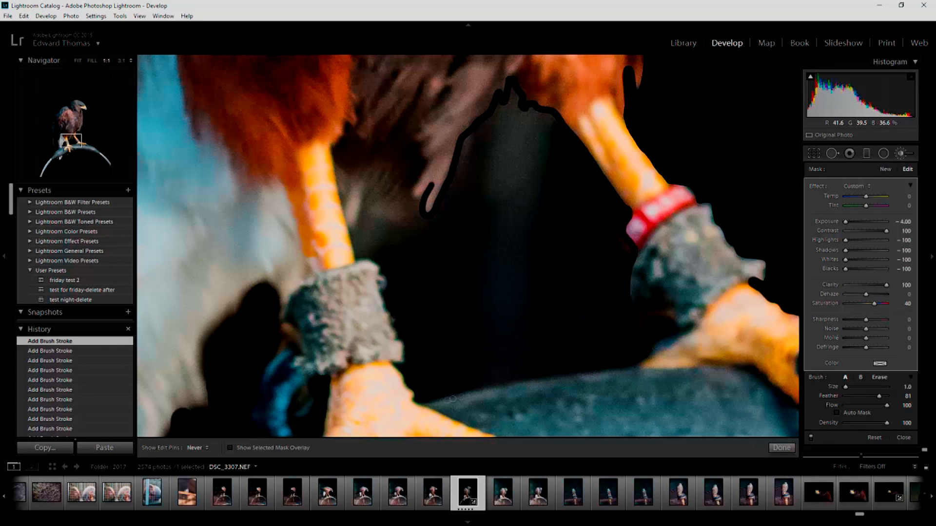
Outline the perch's top edge, the rear leg and the hanging belly feathers in black with the size 1 brush.
{"action": "mouse_move", "coordinate": [452, 399]}
{"action": "left_mouse_down"}
{"action": "mouse_move", "coordinate": [418, 401]}
{"action": "mouse_move", "coordinate": [385, 288]}
{"action": "left_mouse_up"}
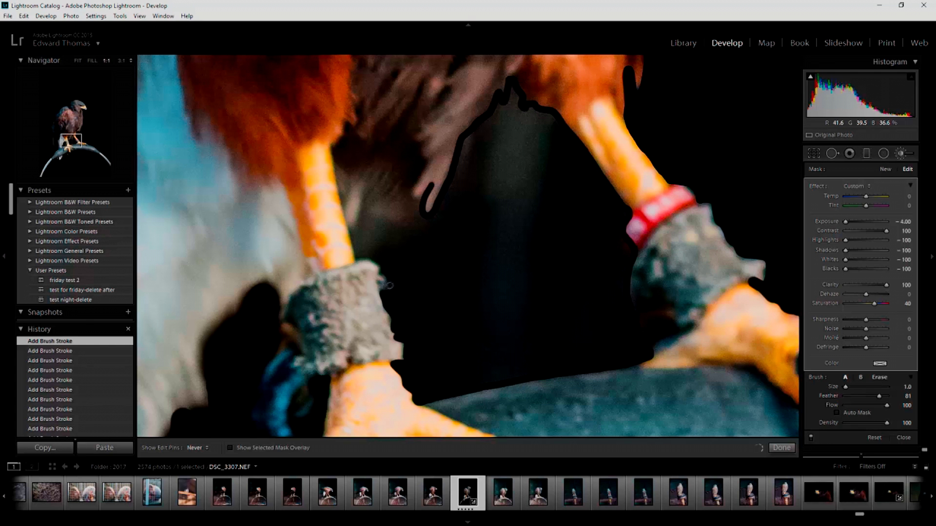
{"action": "mouse_move", "coordinate": [375, 213]}
{"action": "left_mouse_down"}
{"action": "mouse_move", "coordinate": [352, 234]}
{"action": "mouse_move", "coordinate": [340, 169]}
{"action": "left_mouse_up"}
{"action": "key", "text": "h"}
{"action": "key", "text": "h"}
{"action": "key", "text": "h"}
{"action": "key", "text": "h"}
{"action": "key", "text": "h"}
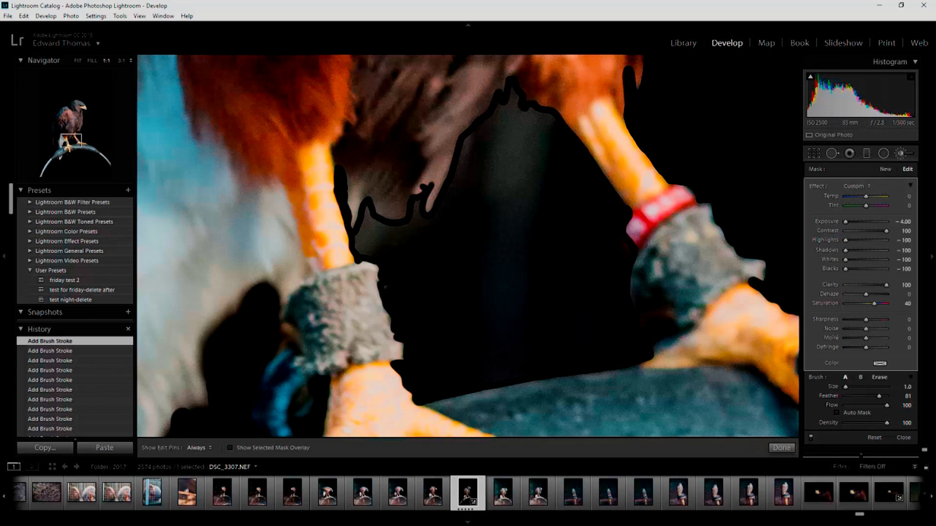
Set the brush feather to 0 and fill the background between the two legs black, starting with brush size 15.
{"action": "left_click_drag", "start_coordinate": [879, 396], "coordinate": [845, 396]}
{"action": "left_click_drag", "start_coordinate": [519, 251], "coordinate": [506, 137]}
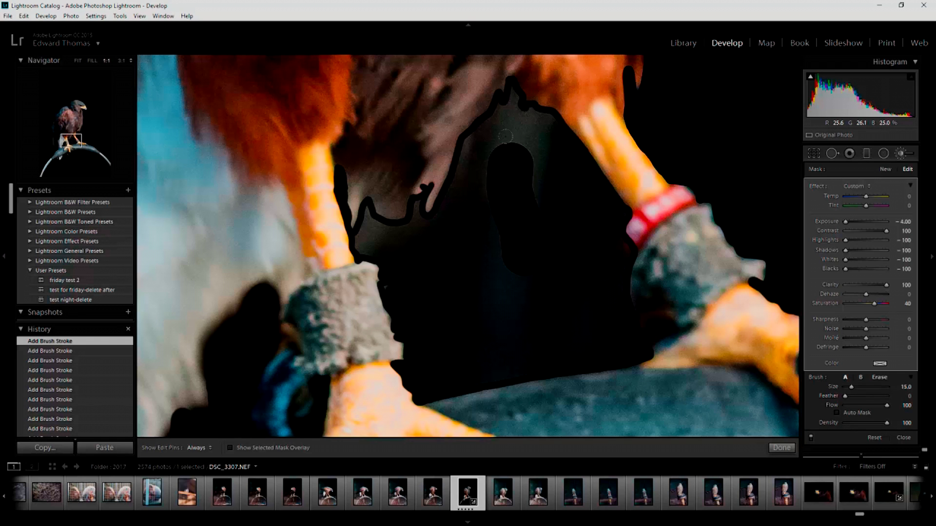
{"action": "key", "text": "h"}
{"action": "left_click_drag", "start_coordinate": [505, 136], "coordinate": [577, 189]}
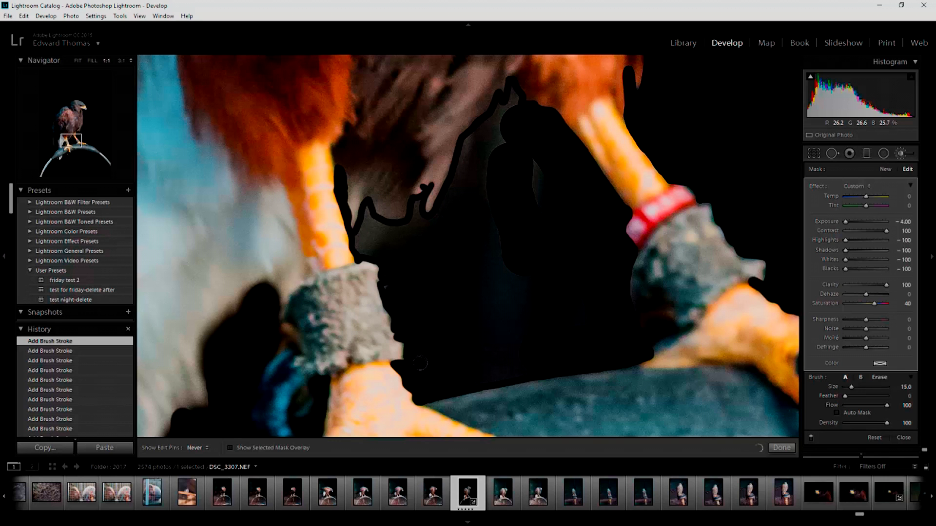
{"action": "left_click_drag", "start_coordinate": [456, 168], "coordinate": [514, 153]}
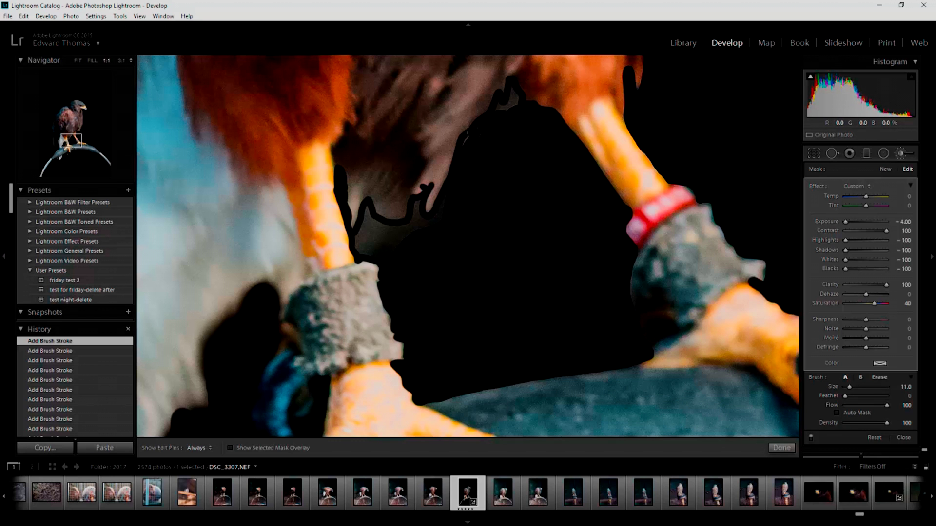
Paint the remaining background under the hanging belly feathers black, finishing with brush size 5.
{"action": "left_click", "coordinate": [513, 94]}
{"action": "key", "text": "h"}
{"action": "key", "text": "h"}
{"action": "mouse_move", "coordinate": [358, 245]}
{"action": "left_mouse_down"}
{"action": "mouse_move", "coordinate": [375, 221]}
{"action": "mouse_move", "coordinate": [417, 219]}
{"action": "left_mouse_up"}
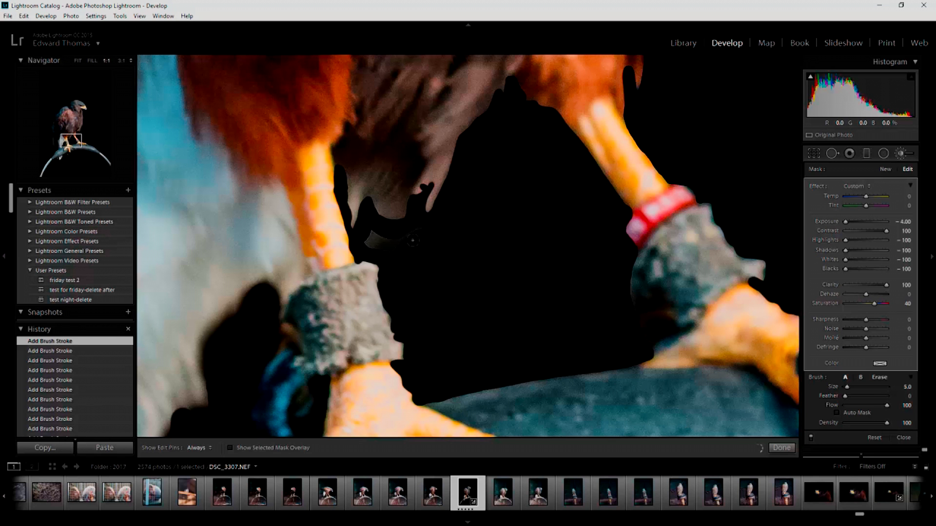
{"action": "left_click", "coordinate": [781, 447]}
Paint the background in front of the beak and around the head black with brush size 33 and feather 0.
{"action": "left_click", "coordinate": [495, 177]}
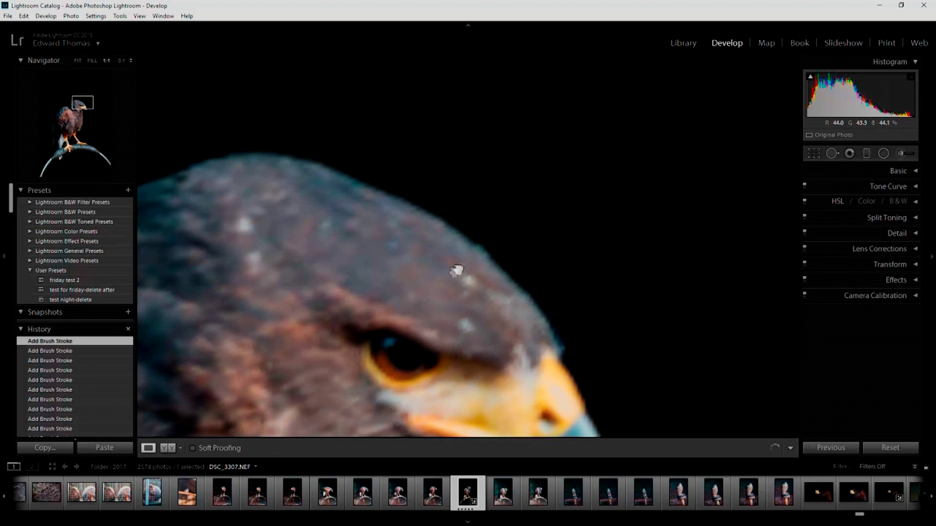
{"action": "key", "text": "k"}
{"action": "left_click", "coordinate": [606, 334]}
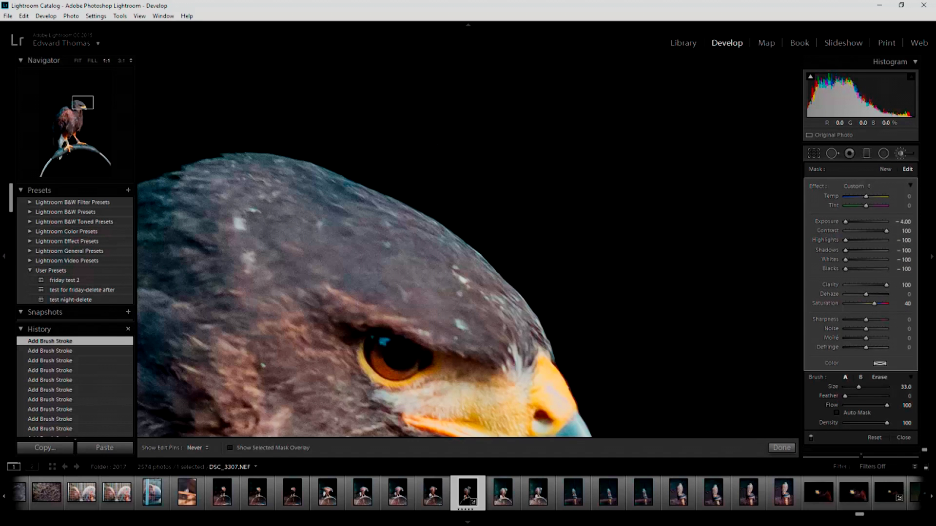
{"action": "key", "text": "h"}
{"action": "left_click_drag", "start_coordinate": [307, 185], "coordinate": [665, 247]}
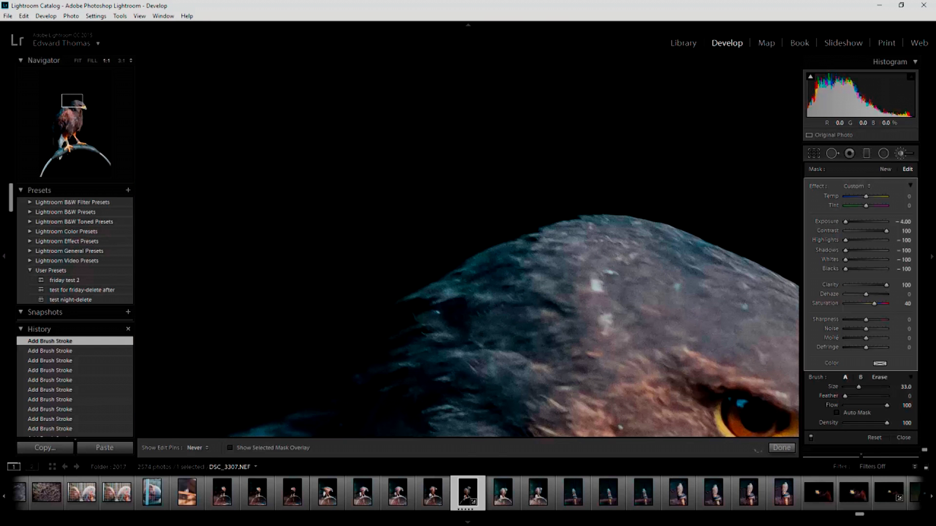
Clean up the feather edge at the back of the head in black, using brush size 30 and feather 15.
{"action": "key", "text": "h"}
{"action": "key", "text": "bracketleft"}
{"action": "key", "text": "shift+bracketright"}
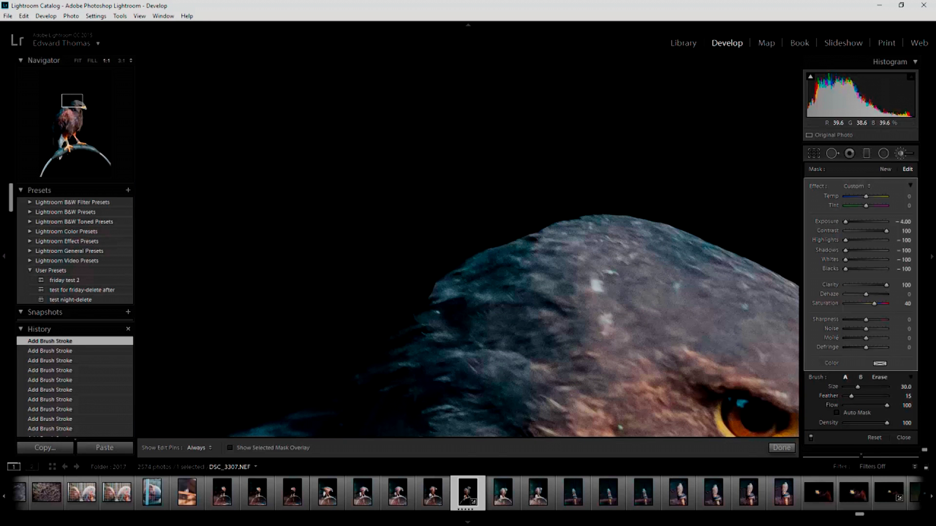
{"action": "key", "text": "bracketright"}
{"action": "mouse_move", "coordinate": [422, 309]}
{"action": "left_mouse_down"}
{"action": "mouse_move", "coordinate": [400, 347]}
{"action": "mouse_move", "coordinate": [350, 397]}
{"action": "left_mouse_up"}
Paint the background above the neck and shoulder black, finishing along the shoulder edge with brush size 8.
{"action": "key", "text": "h"}
{"action": "key", "text": "bracketright"}
{"action": "key", "text": "bracketright"}
{"action": "key", "text": "bracketright"}
{"action": "key", "text": "bracketright"}
{"action": "key", "text": "bracketright"}
{"action": "left_click_drag", "start_coordinate": [290, 384], "coordinate": [302, 280]}
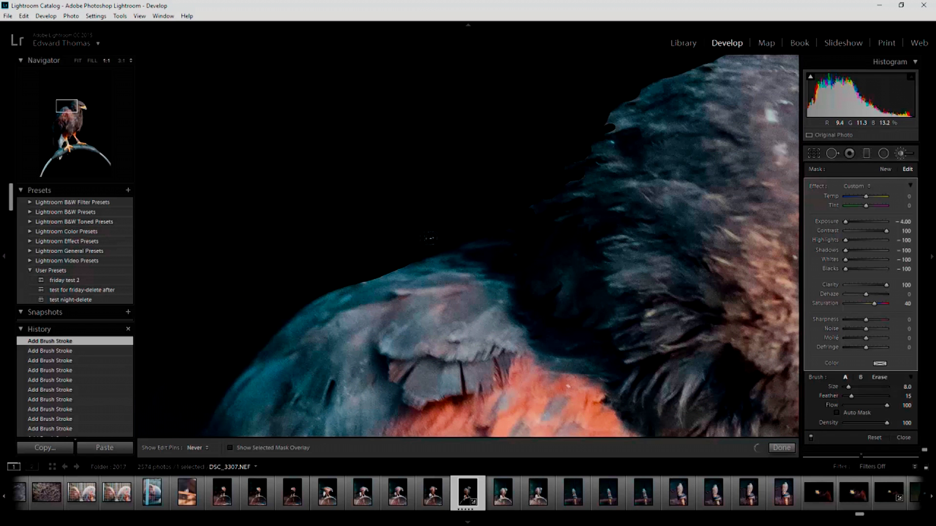
{"action": "left_click_drag", "start_coordinate": [257, 325], "coordinate": [433, 180]}
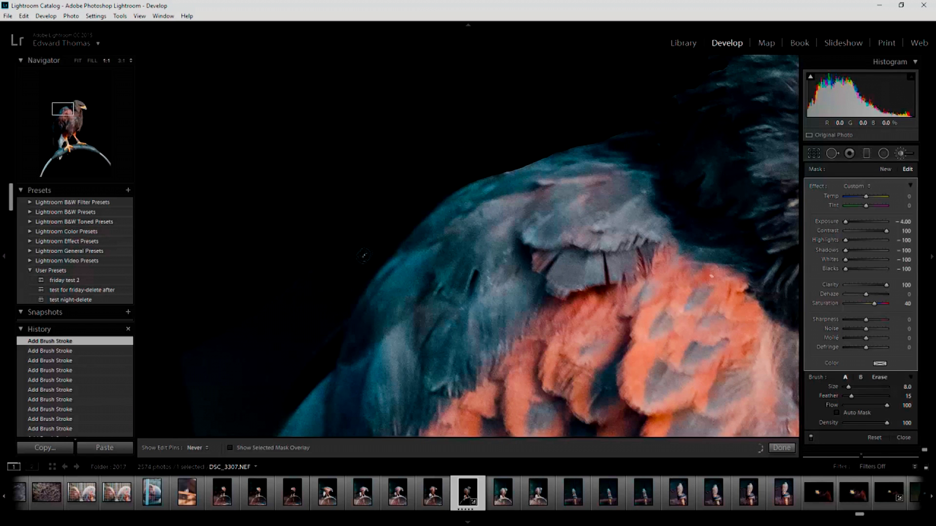
Enlarge the brush to size 30 and paint the dim background beside the folded wing black.
{"action": "key", "text": "h"}
{"action": "key", "text": "bracketright"}
{"action": "key", "text": "bracketright"}
{"action": "key", "text": "bracketright"}
{"action": "key", "text": "bracketright"}
{"action": "key", "text": "h"}
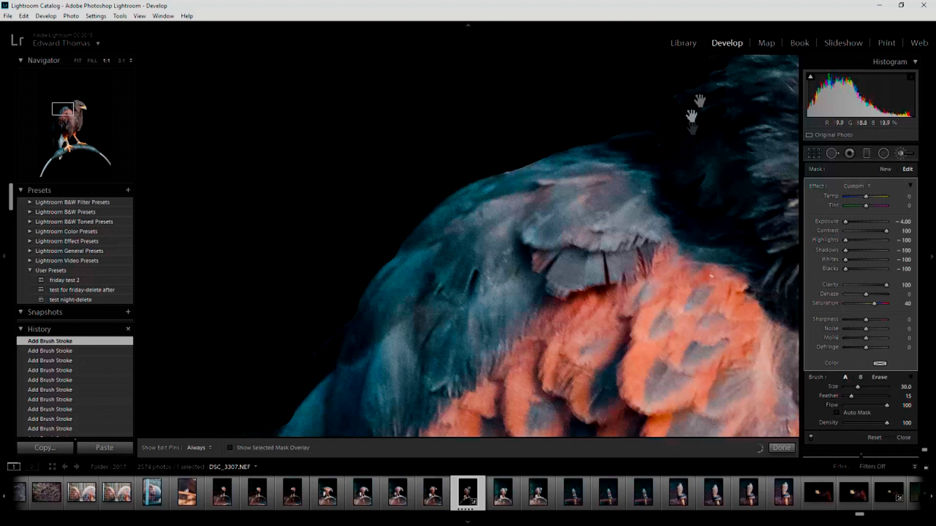
Set the brush to size 3.6 with feather 100 and soften the black edge between the neck and shoulder.
{"action": "left_click_drag", "start_coordinate": [694, 115], "coordinate": [453, 264]}
{"action": "left_click", "coordinate": [851, 387]}
{"action": "mouse_move", "coordinate": [851, 396]}
{"action": "left_mouse_down"}
{"action": "mouse_move", "coordinate": [890, 397]}
{"action": "mouse_move", "coordinate": [845, 388]}
{"action": "left_mouse_up"}
{"action": "key", "text": "h"}
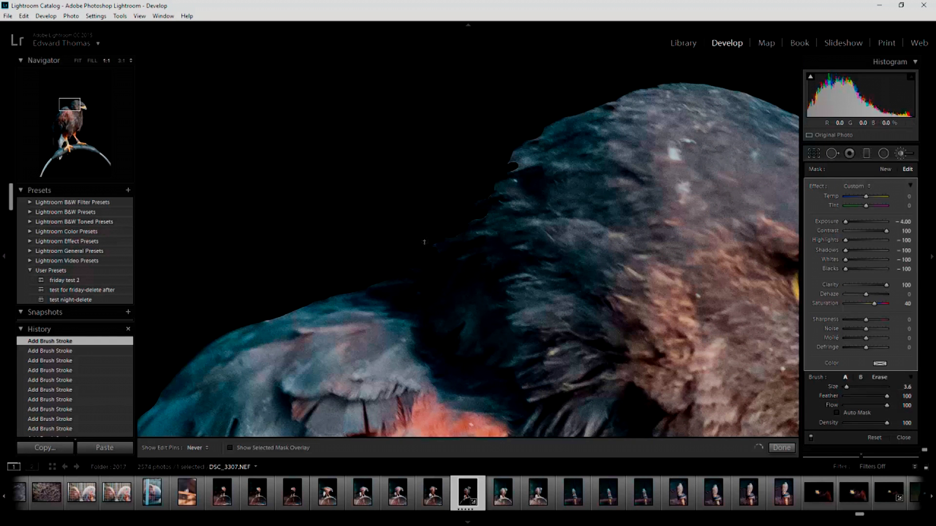
{"action": "key", "text": "h"}
{"action": "left_click_drag", "start_coordinate": [269, 280], "coordinate": [494, 186]}
{"action": "left_click_drag", "start_coordinate": [269, 280], "coordinate": [466, 183]}
{"action": "key", "text": "h"}
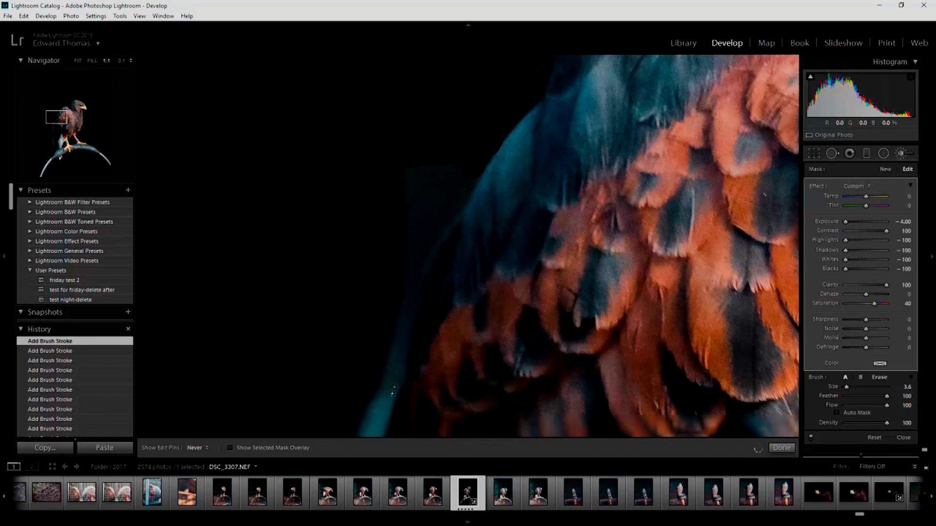
Paint the teal background along the outer edge of the lower wing feathers black with the size 3.6 brush.
{"action": "left_click_drag", "start_coordinate": [393, 390], "coordinate": [475, 214]}
{"action": "left_click_drag", "start_coordinate": [463, 246], "coordinate": [475, 409]}
{"action": "left_click_drag", "start_coordinate": [485, 325], "coordinate": [504, 133]}
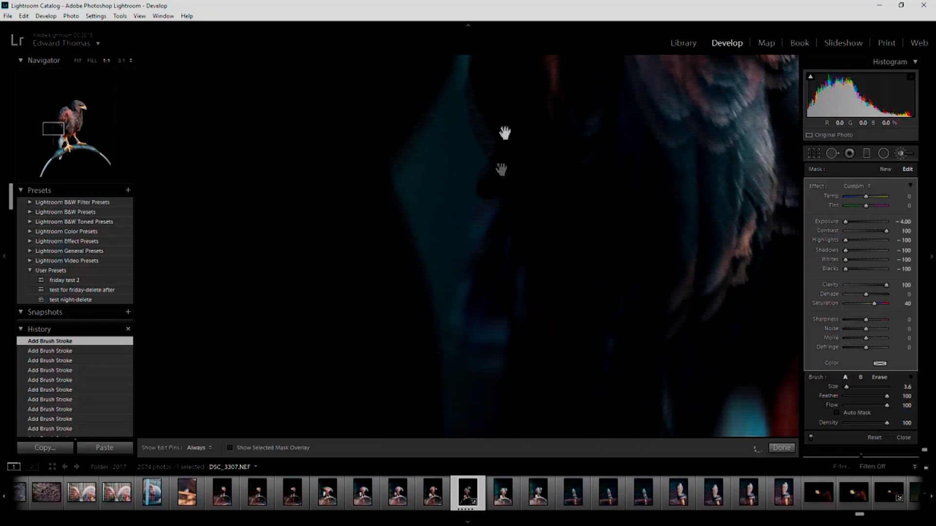
{"action": "left_click_drag", "start_coordinate": [494, 394], "coordinate": [529, 213]}
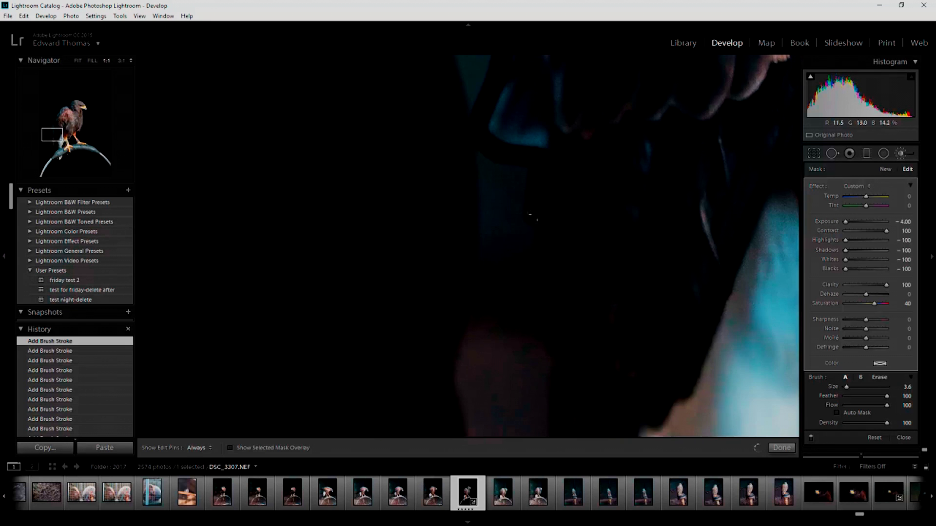
Set the brush to size 21 with feather 0 and black out the faint background patches below the wing tip.
{"action": "mouse_move", "coordinate": [542, 416]}
{"action": "left_mouse_down"}
{"action": "mouse_move", "coordinate": [531, 292]}
{"action": "mouse_move", "coordinate": [419, 266]}
{"action": "left_mouse_up"}
{"action": "left_click_drag", "start_coordinate": [846, 387], "coordinate": [780, 406]}
{"action": "left_click_drag", "start_coordinate": [395, 260], "coordinate": [387, 100]}
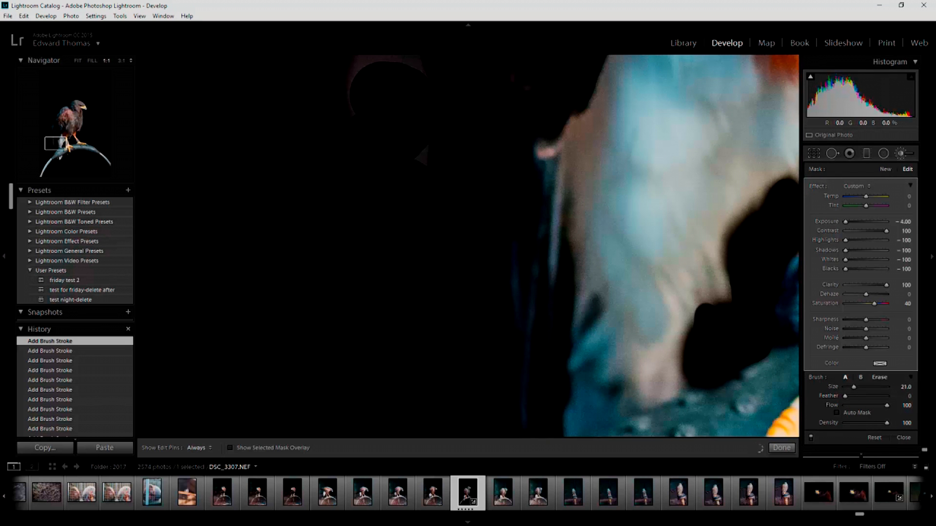
{"action": "mouse_move", "coordinate": [347, 153]}
{"action": "left_mouse_down"}
{"action": "mouse_move", "coordinate": [346, 365]}
{"action": "mouse_move", "coordinate": [316, 380]}
{"action": "left_mouse_up"}
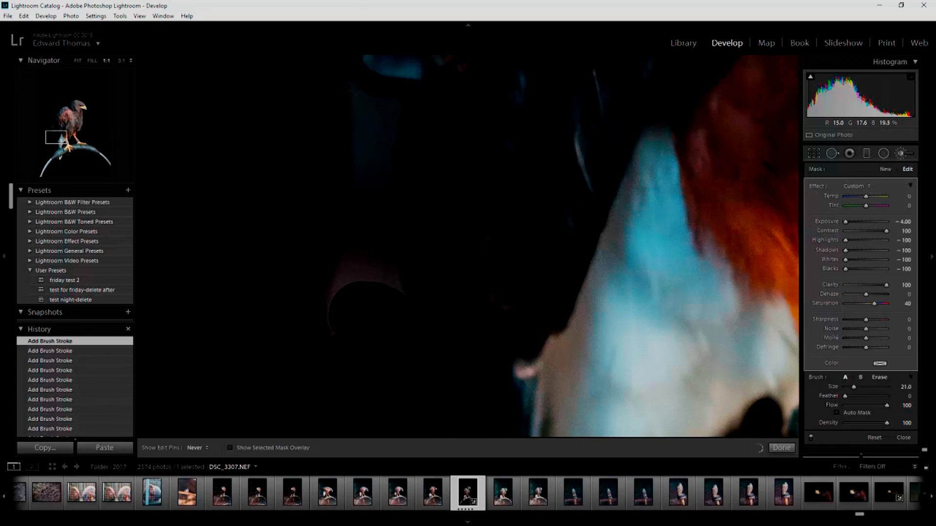
{"action": "left_click_drag", "start_coordinate": [347, 107], "coordinate": [345, 394]}
Fill the leftover teal background patch beside the lower wing feathers with black.
{"action": "key", "text": "h"}
{"action": "left_click_drag", "start_coordinate": [375, 98], "coordinate": [368, 161]}
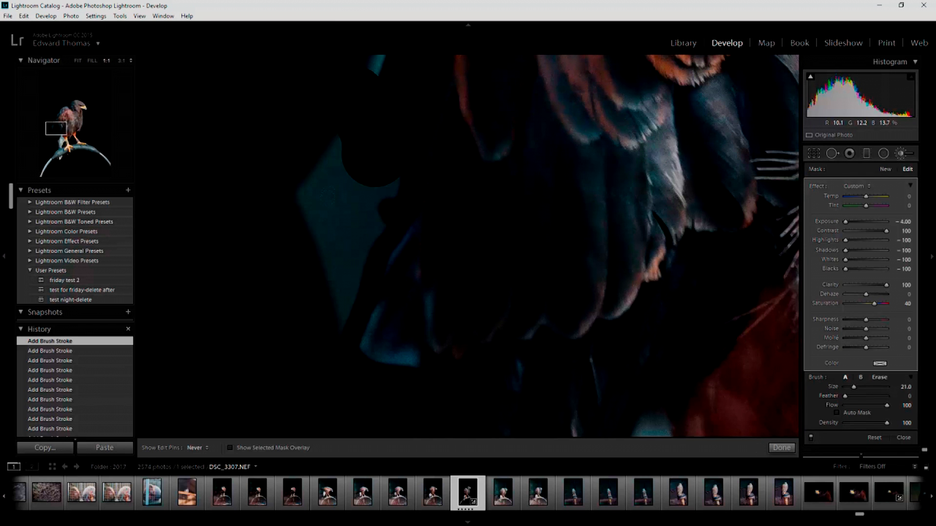
{"action": "left_click_drag", "start_coordinate": [368, 195], "coordinate": [356, 282]}
{"action": "mouse_move", "coordinate": [316, 366]}
{"action": "left_mouse_down"}
{"action": "mouse_move", "coordinate": [319, 151]}
{"action": "mouse_move", "coordinate": [275, 416]}
{"action": "left_mouse_up"}
{"action": "left_click_drag", "start_coordinate": [325, 254], "coordinate": [312, 312]}
{"action": "left_click_drag", "start_coordinate": [332, 229], "coordinate": [283, 375]}
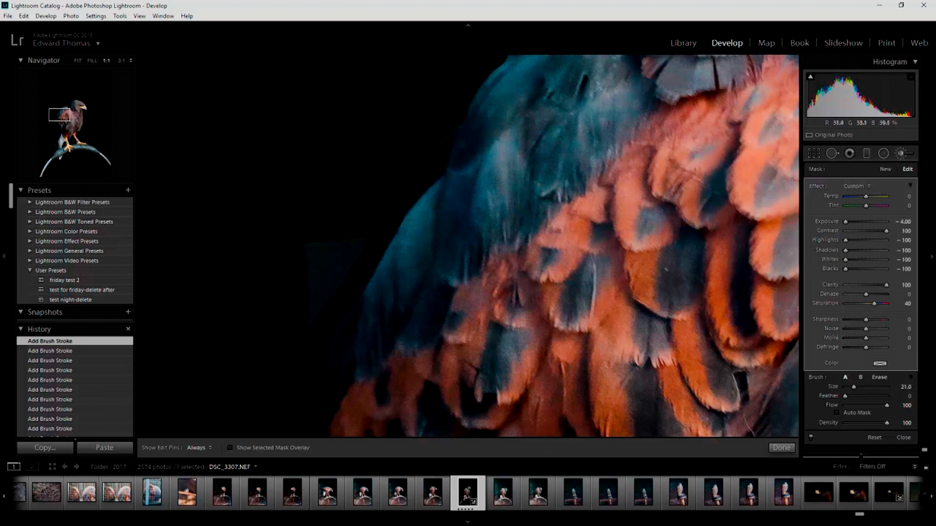
Crop the photo to a portrait frame close around the bird and its perch.
{"action": "left_click", "coordinate": [781, 447]}
{"action": "left_click", "coordinate": [612, 183]}
{"action": "left_click", "coordinate": [813, 153]}
{"action": "mouse_move", "coordinate": [592, 65]}
{"action": "left_mouse_down"}
{"action": "mouse_move", "coordinate": [504, 184]}
{"action": "mouse_move", "coordinate": [487, 187]}
{"action": "left_mouse_up"}
{"action": "left_click_drag", "start_coordinate": [555, 107], "coordinate": [536, 131]}
{"action": "left_click_drag", "start_coordinate": [506, 169], "coordinate": [488, 218]}
{"action": "key", "text": "Return"}
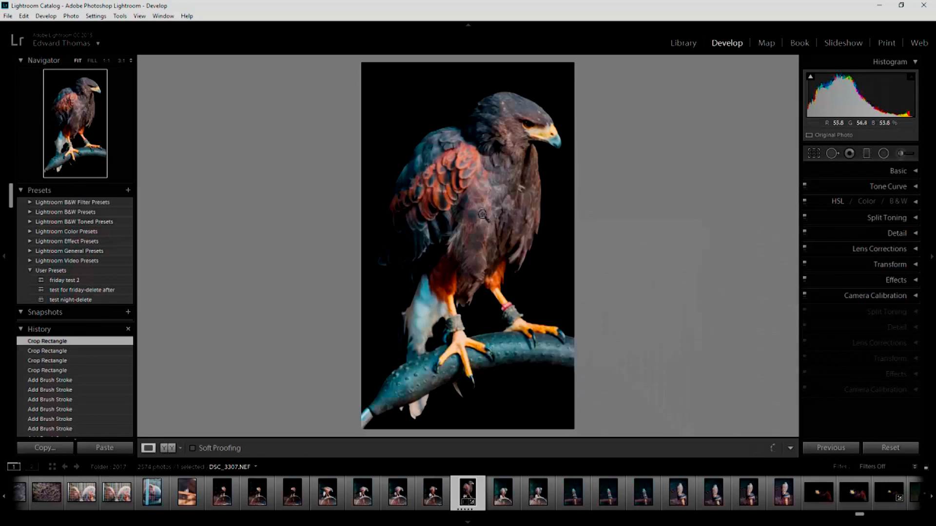
{"action": "key", "text": "r"}
{"action": "left_click_drag", "start_coordinate": [498, 201], "coordinate": [495, 194]}
{"action": "key", "text": "Return"}
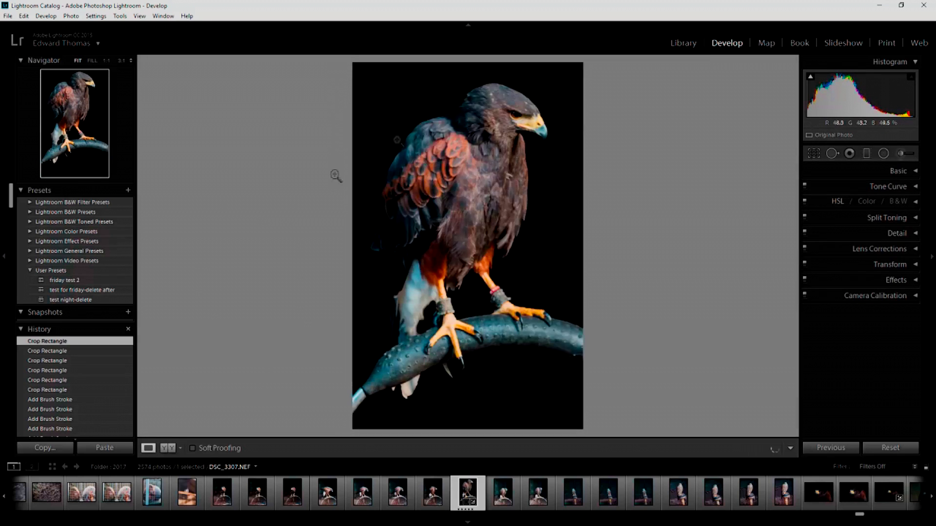
Brighten the bird's eye with a new Iris Enhance brush mask, using brush size 7.
{"action": "left_click", "coordinate": [336, 176]}
{"action": "key", "text": "k"}
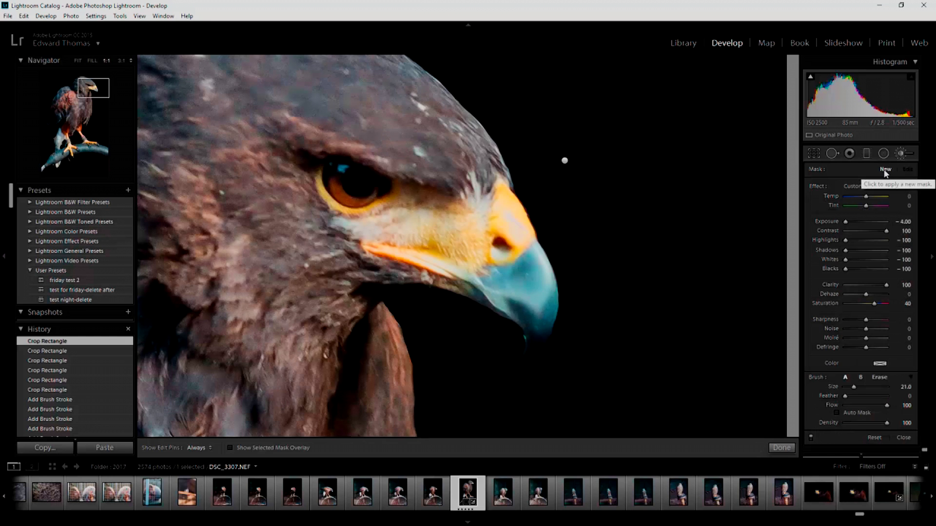
{"action": "left_click", "coordinate": [853, 186]}
{"action": "left_click", "coordinate": [808, 402]}
{"action": "scroll", "coordinate": [331, 169], "scroll_direction": "down", "scroll_amount": 3}
{"action": "key", "text": "h"}
{"action": "mouse_move", "coordinate": [341, 178]}
{"action": "left_mouse_down"}
{"action": "mouse_move", "coordinate": [346, 193]}
{"action": "mouse_move", "coordinate": [369, 180]}
{"action": "mouse_move", "coordinate": [335, 176]}
{"action": "left_mouse_up"}
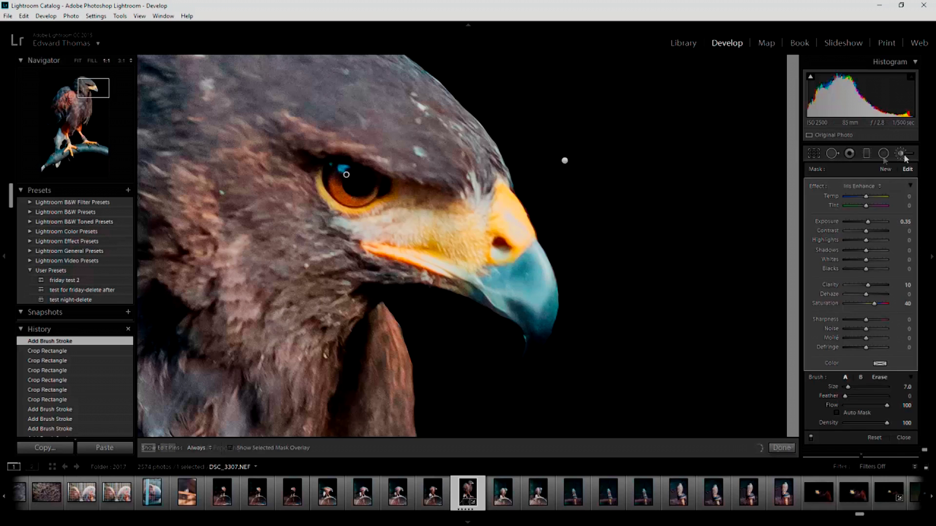
{"action": "key", "text": "k"}
{"action": "left_click", "coordinate": [402, 169]}
Set a new brush mask to exposure -4.00, contrast and clarity 100, highlights, shadows, whites, blacks and saturation -100, with feather 100.
{"action": "left_click", "coordinate": [900, 153]}
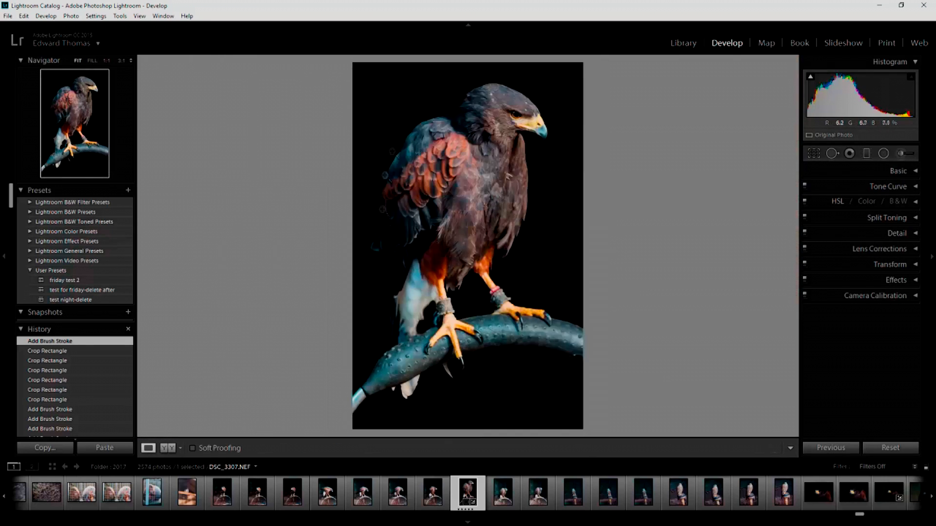
{"action": "left_click_drag", "start_coordinate": [867, 222], "coordinate": [845, 221]}
{"action": "left_click_drag", "start_coordinate": [865, 231], "coordinate": [886, 230]}
{"action": "left_click_drag", "start_coordinate": [866, 240], "coordinate": [845, 250]}
{"action": "left_click_drag", "start_coordinate": [866, 260], "coordinate": [846, 259]}
{"action": "left_click_drag", "start_coordinate": [866, 269], "coordinate": [886, 284]}
{"action": "left_click_drag", "start_coordinate": [874, 303], "coordinate": [812, 312]}
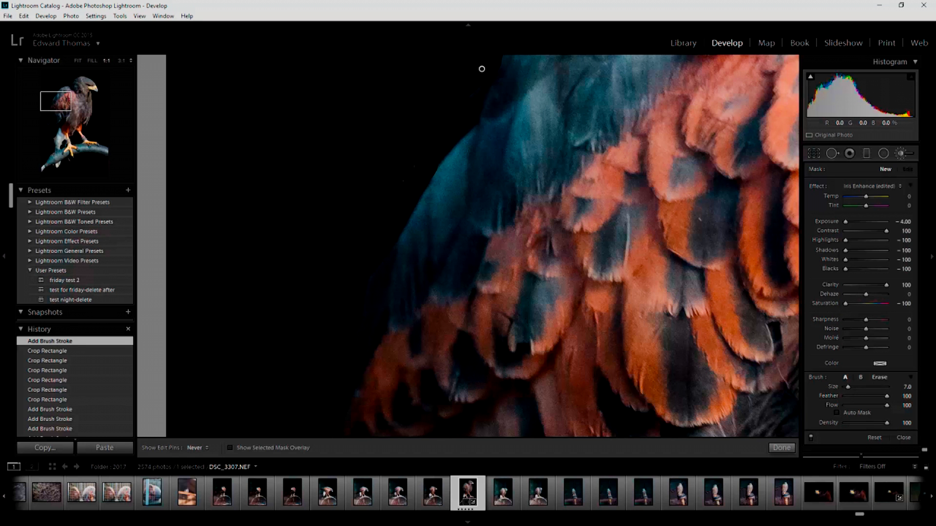
Paint the remaining background marks beside the wing and shoulder black with the size 7 brush.
{"action": "left_click_drag", "start_coordinate": [457, 145], "coordinate": [396, 249]}
{"action": "left_click_drag", "start_coordinate": [482, 69], "coordinate": [384, 283]}
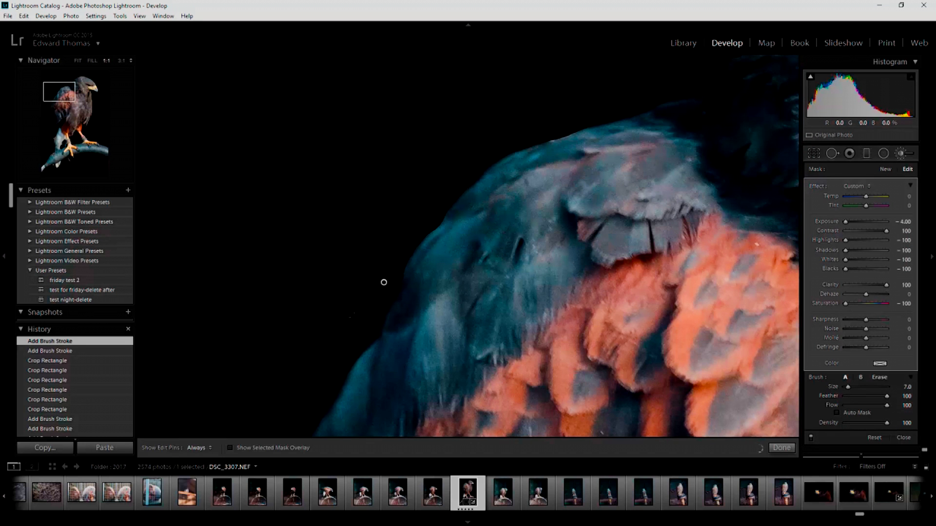
{"action": "left_click_drag", "start_coordinate": [383, 282], "coordinate": [242, 380]}
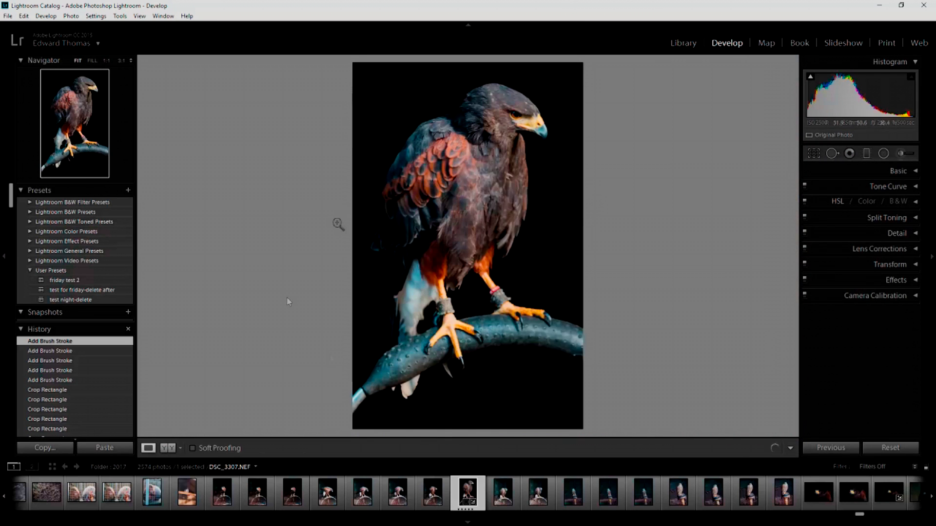
Open the edited photo in Photoshop and shrink the Timeline to enlarge the canvas area.
{"action": "right_click", "coordinate": [472, 163]}
{"action": "left_click", "coordinate": [605, 235]}
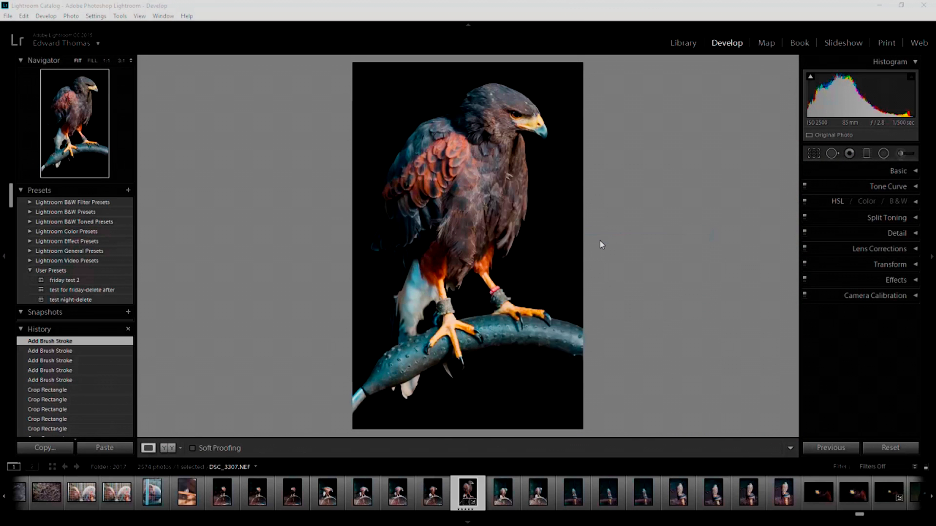
{"action": "left_click", "coordinate": [599, 384]}
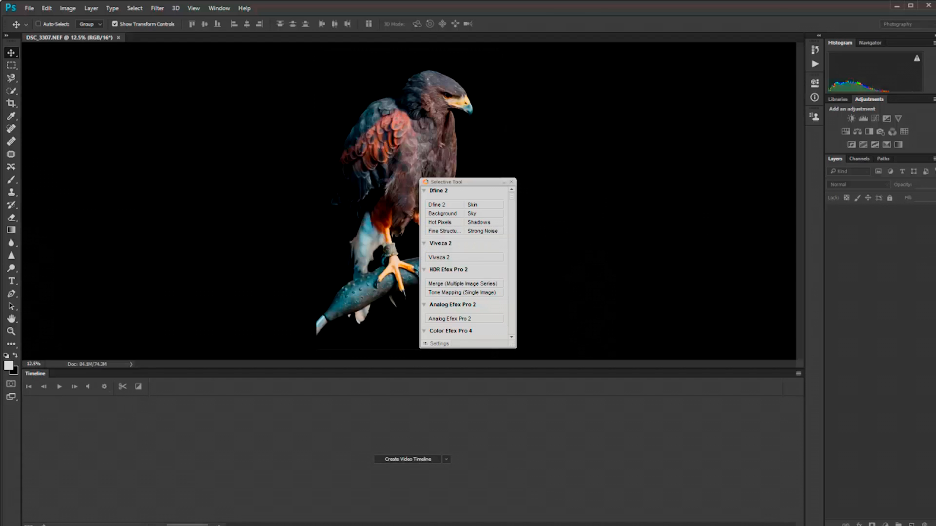
{"action": "left_click_drag", "start_coordinate": [203, 369], "coordinate": [321, 515]}
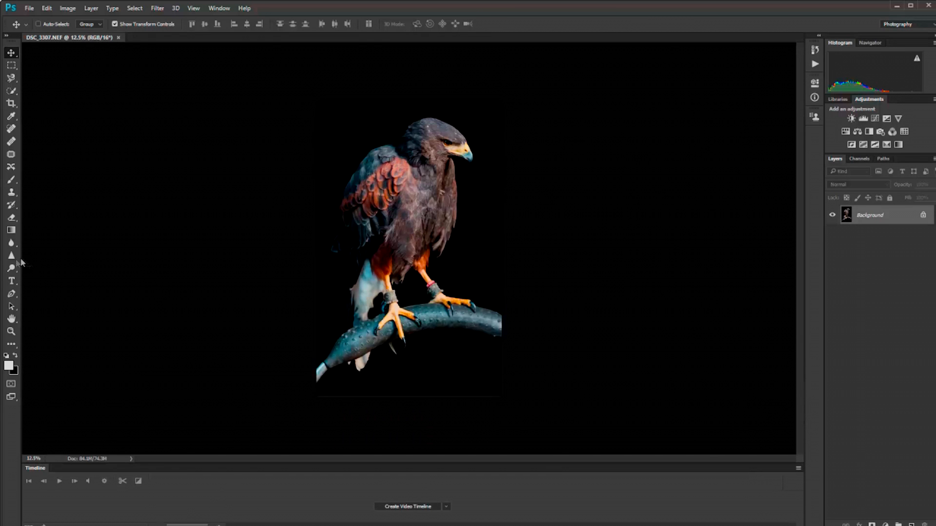
Add the text "BirdWatching" above the bird with the Type tool.
{"action": "left_click", "coordinate": [11, 281]}
{"action": "left_click", "coordinate": [334, 114]}
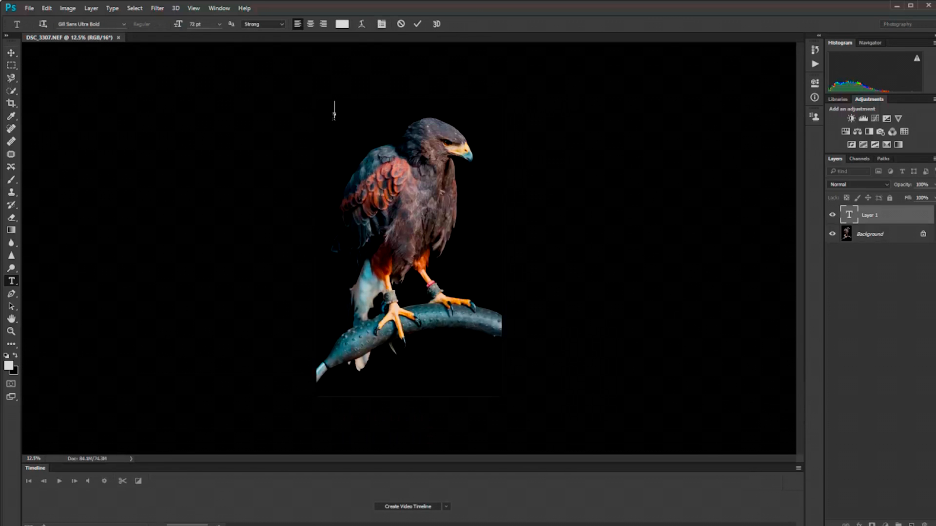
{"action": "type", "text": "BirdWatching"}
Preview the available fonts on the selected "BirdWatching" title text.
{"action": "left_click_drag", "start_coordinate": [344, 109], "coordinate": [461, 110]}
{"action": "left_click", "coordinate": [124, 24]}
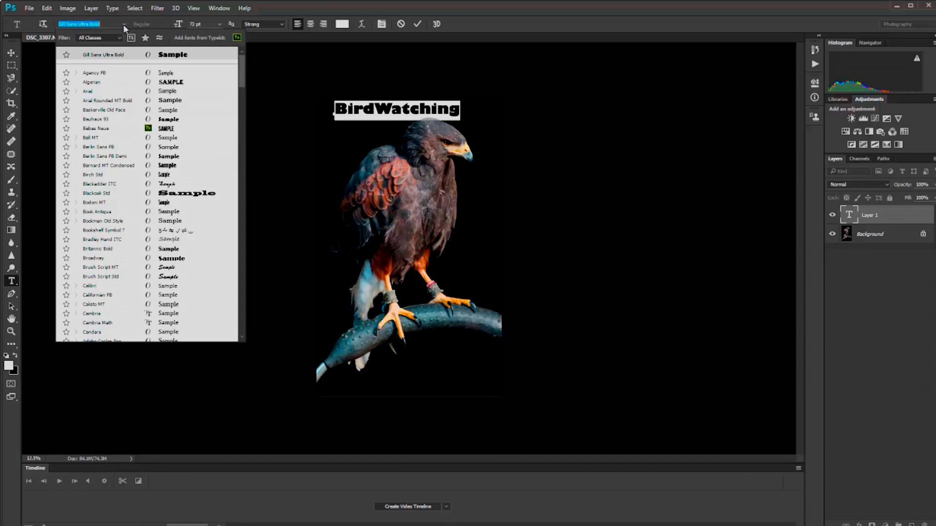
{"action": "scroll", "coordinate": [170, 292], "scroll_direction": "down", "scroll_amount": 7}
{"action": "scroll", "coordinate": [185, 325], "scroll_direction": "down", "scroll_amount": 4}
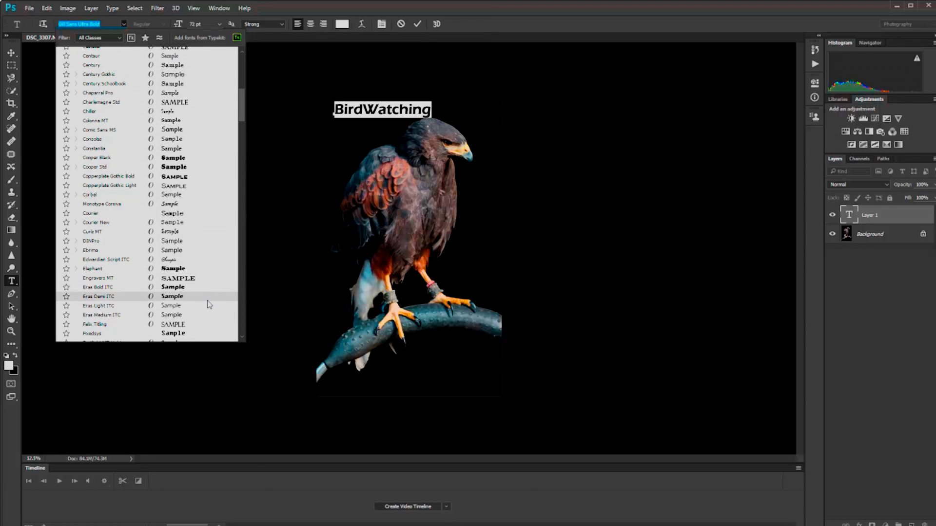
{"action": "scroll", "coordinate": [208, 304], "scroll_direction": "down", "scroll_amount": 5}
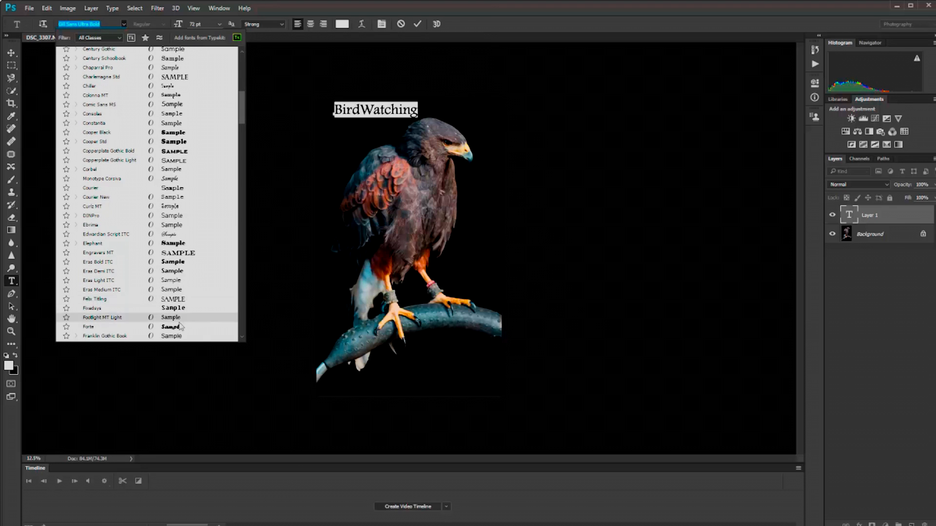
{"action": "scroll", "coordinate": [190, 312], "scroll_direction": "down", "scroll_amount": 4}
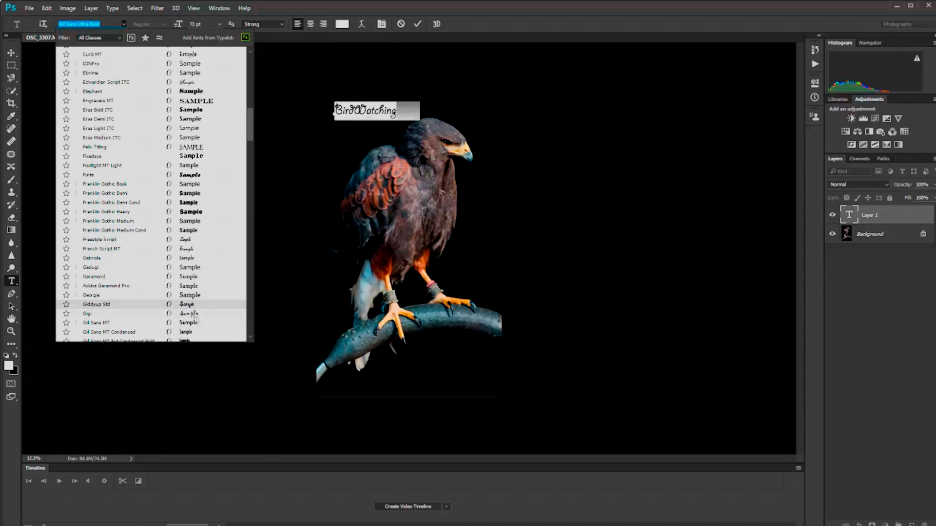
{"action": "scroll", "coordinate": [199, 320], "scroll_direction": "down", "scroll_amount": 5}
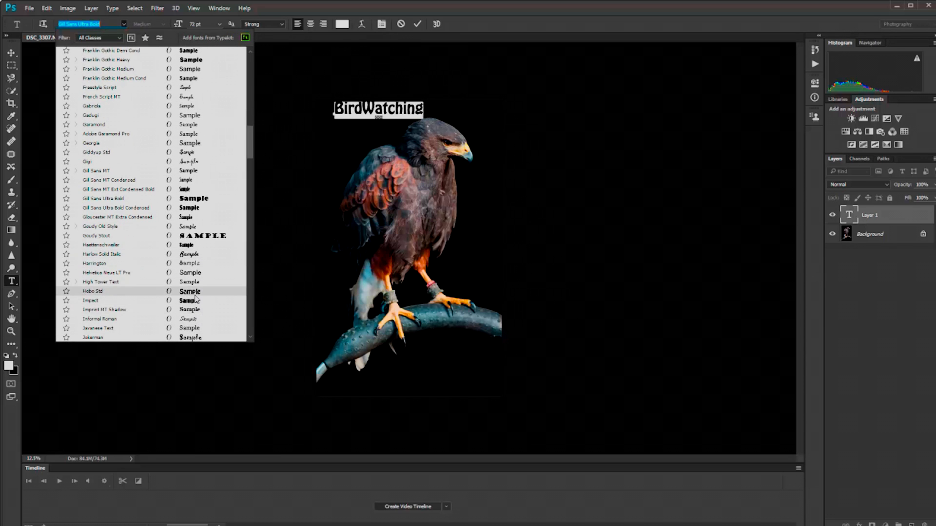
{"action": "scroll", "coordinate": [194, 336], "scroll_direction": "down", "scroll_amount": 6}
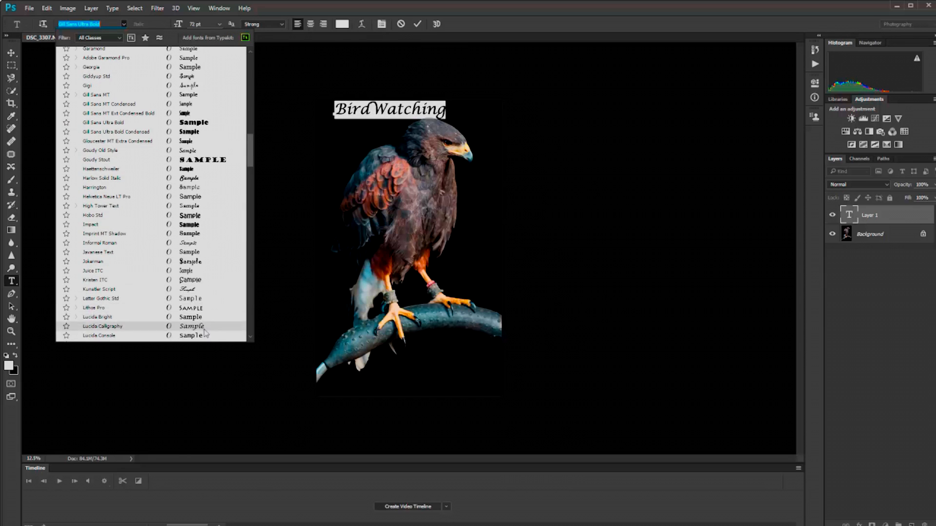
{"action": "scroll", "coordinate": [204, 306], "scroll_direction": "down", "scroll_amount": 15}
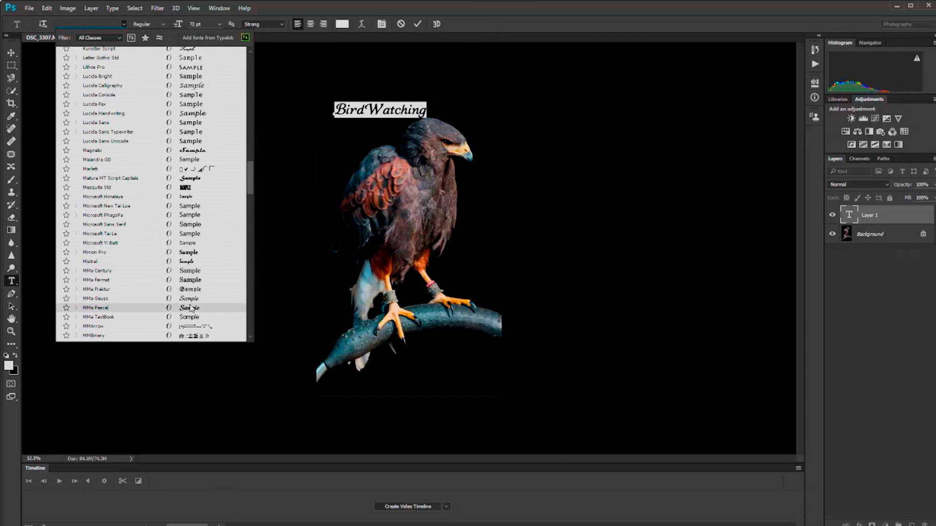
{"action": "scroll", "coordinate": [202, 289], "scroll_direction": "up", "scroll_amount": 1}
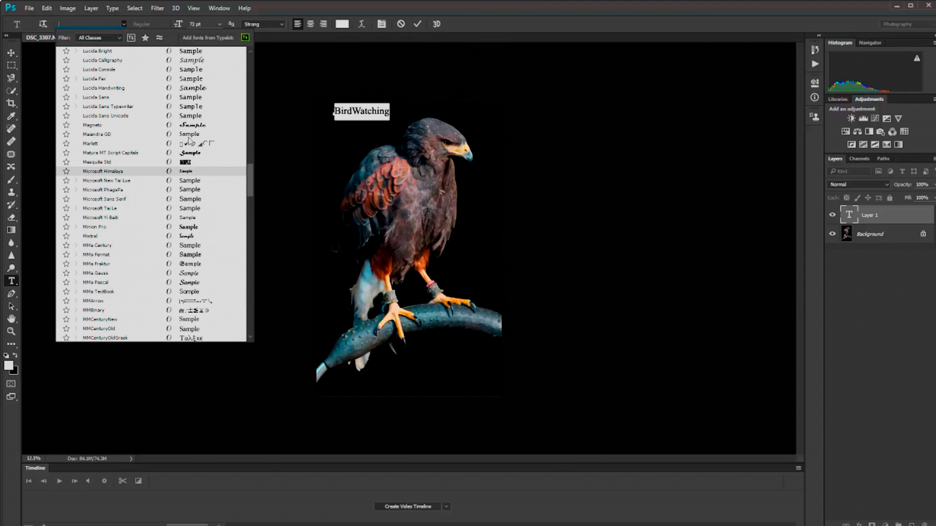
{"action": "scroll", "coordinate": [203, 95], "scroll_direction": "up", "scroll_amount": 9}
{"action": "scroll", "coordinate": [203, 96], "scroll_direction": "up", "scroll_amount": 5}
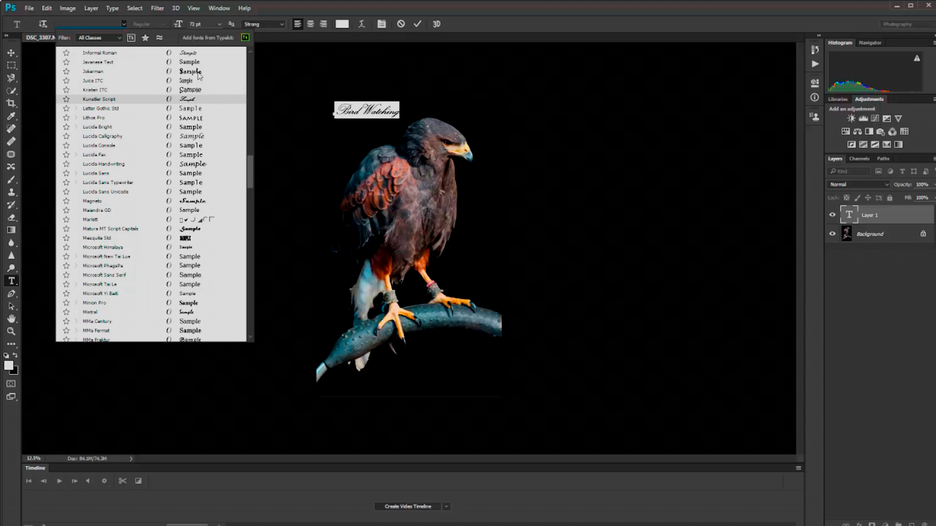
{"action": "scroll", "coordinate": [193, 71], "scroll_direction": "up", "scroll_amount": 4}
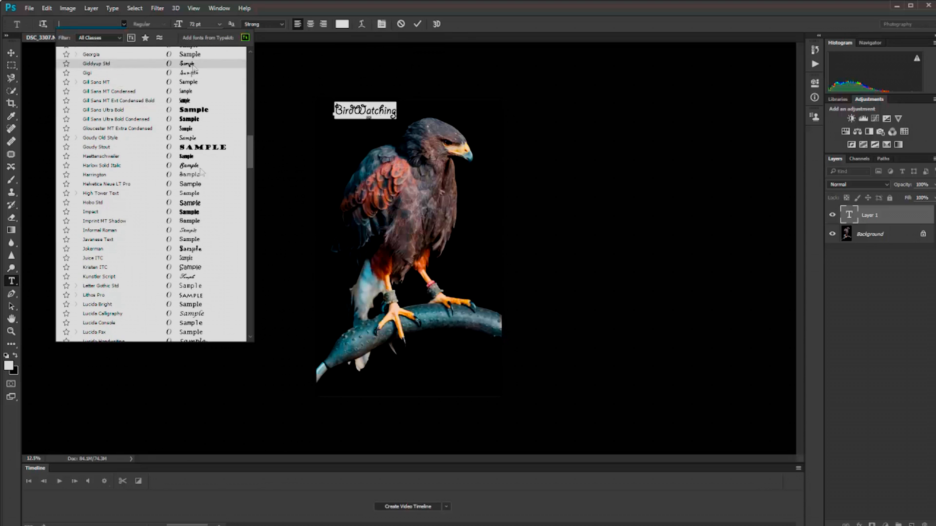
{"action": "left_click", "coordinate": [103, 109]}
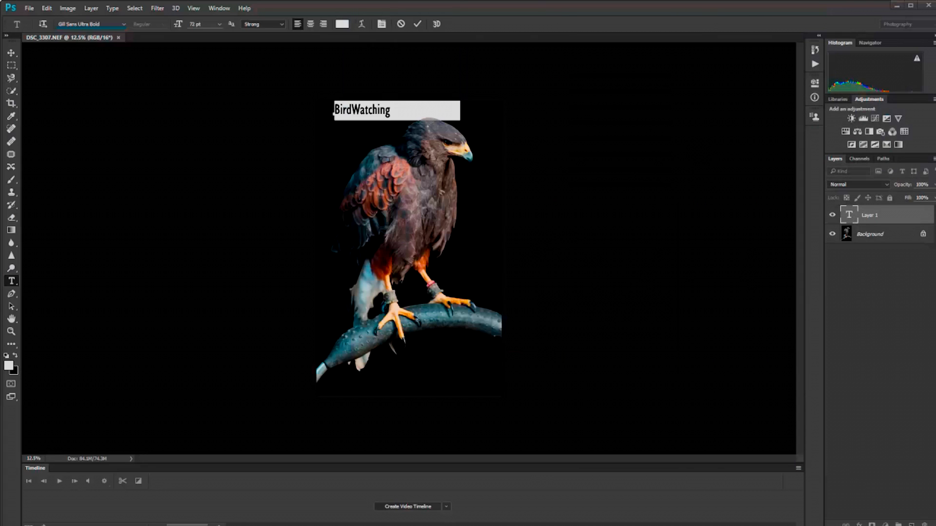
Set the "BirdWatching" title in the Bebas Neue font at 150 pt.
{"action": "left_click", "coordinate": [93, 23]}
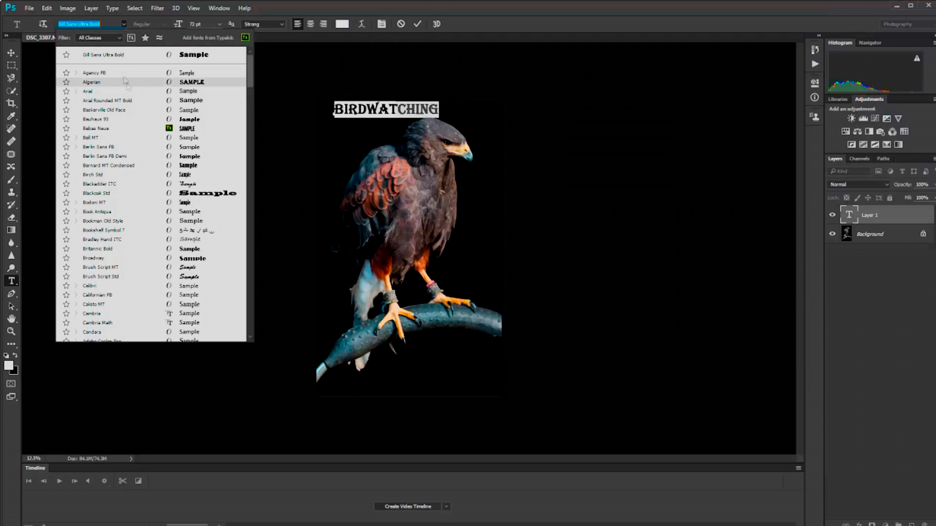
{"action": "left_click", "coordinate": [200, 129]}
{"action": "left_click_drag", "start_coordinate": [196, 25], "coordinate": [181, 25]}
{"action": "type", "text": "150"}
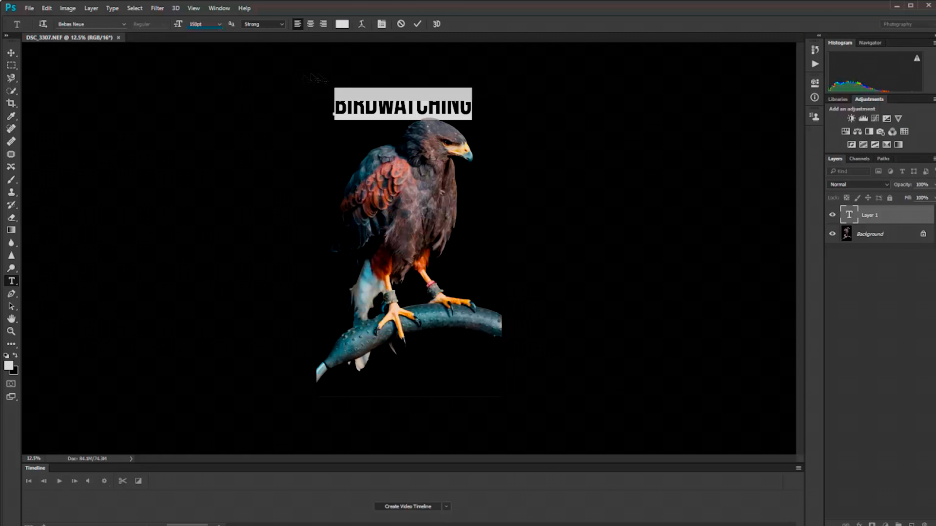
Centre-align the title, commit the text and move it to the photo's upper edge, overlapping the bird's head.
{"action": "left_click", "coordinate": [336, 118]}
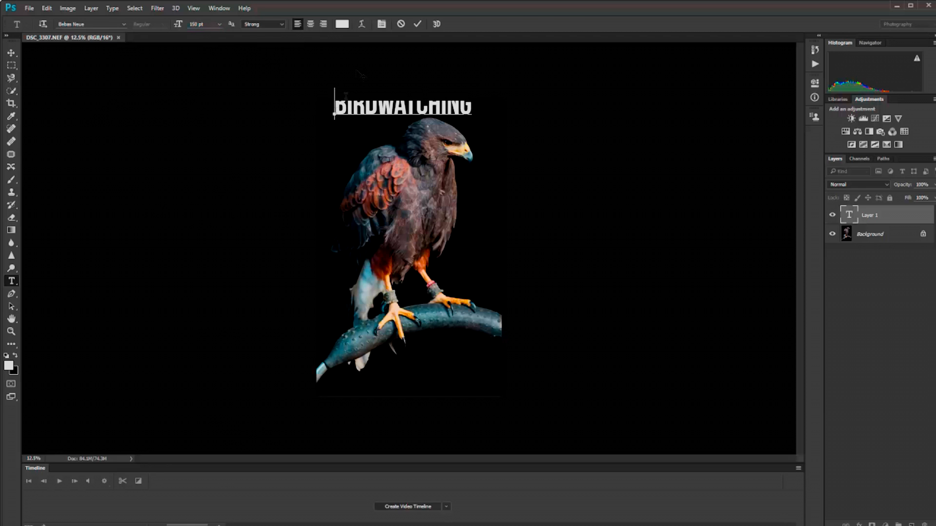
{"action": "left_click", "coordinate": [310, 24]}
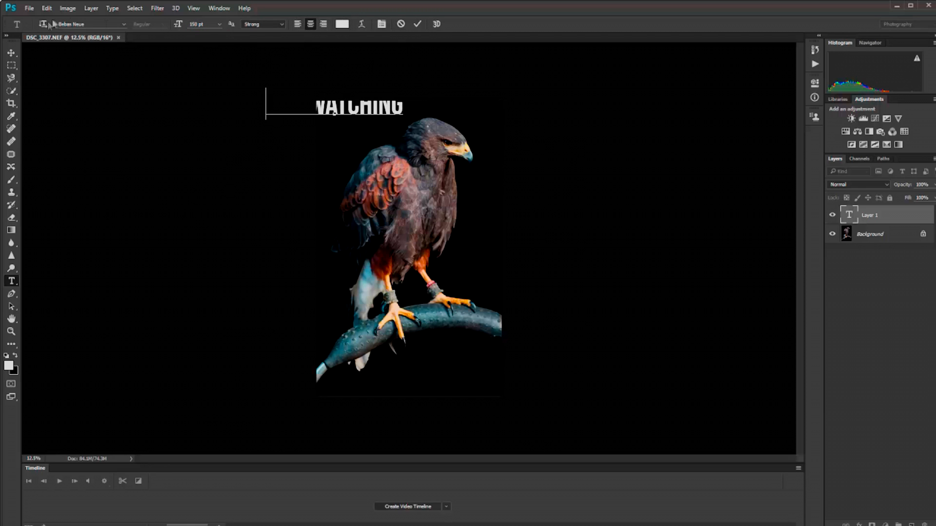
{"action": "left_click", "coordinate": [417, 24]}
{"action": "key", "text": "v"}
{"action": "mouse_move", "coordinate": [376, 100]}
{"action": "left_mouse_down"}
{"action": "mouse_move", "coordinate": [448, 125]}
{"action": "mouse_move", "coordinate": [446, 76]}
{"action": "mouse_move", "coordinate": [482, 76]}
{"action": "left_mouse_up"}
Rasterize the "BirdWatching" text layer so that the Eraser tool can work on its letters at the bird's head.
{"action": "key", "text": "ctrl+space"}
{"action": "mouse_move", "coordinate": [441, 98]}
{"action": "left_mouse_down"}
{"action": "mouse_move", "coordinate": [461, 164]}
{"action": "mouse_move", "coordinate": [448, 239]}
{"action": "left_mouse_up"}
{"action": "left_click", "coordinate": [11, 217]}
{"action": "left_click", "coordinate": [476, 241]}
{"action": "left_click", "coordinate": [453, 210]}
Erase the parts of the title letters that cover the bird's head with a resized Eraser brush.
{"action": "scroll", "coordinate": [443, 215], "scroll_direction": "down", "scroll_amount": 2}
{"action": "right_click", "coordinate": [437, 212]}
{"action": "left_click_drag", "start_coordinate": [535, 239], "coordinate": [497, 239]}
{"action": "mouse_move", "coordinate": [365, 220]}
{"action": "left_mouse_down"}
{"action": "mouse_move", "coordinate": [339, 205]}
{"action": "mouse_move", "coordinate": [463, 195]}
{"action": "mouse_move", "coordinate": [498, 205]}
{"action": "left_mouse_up"}
{"action": "right_click", "coordinate": [371, 217]}
{"action": "left_click", "coordinate": [401, 279]}
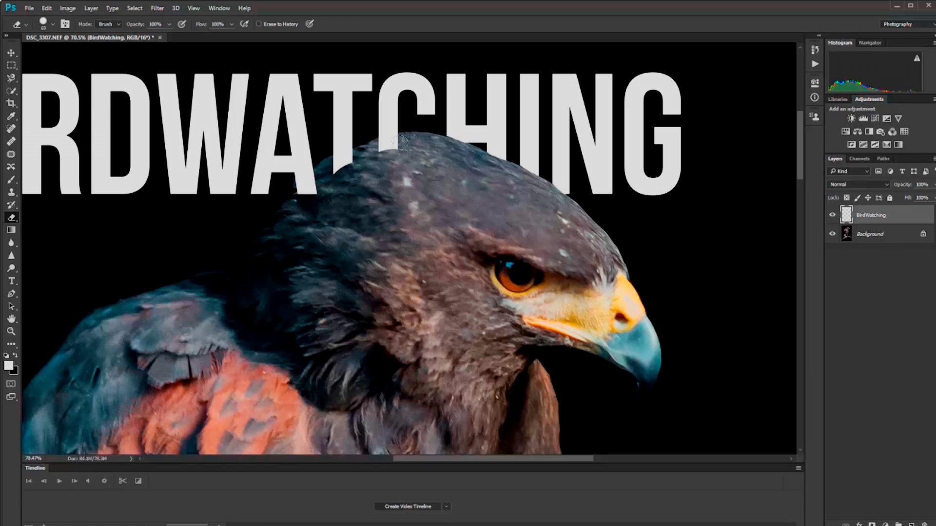
{"action": "mouse_move", "coordinate": [387, 143]}
{"action": "left_mouse_down"}
{"action": "mouse_move", "coordinate": [304, 180]}
{"action": "mouse_move", "coordinate": [310, 190]}
{"action": "mouse_move", "coordinate": [329, 188]}
{"action": "mouse_move", "coordinate": [365, 134]}
{"action": "left_mouse_up"}
Paint the gaps between the title letters and the head feathers with a small Brush in the title's light colour.
{"action": "left_click", "coordinate": [11, 331]}
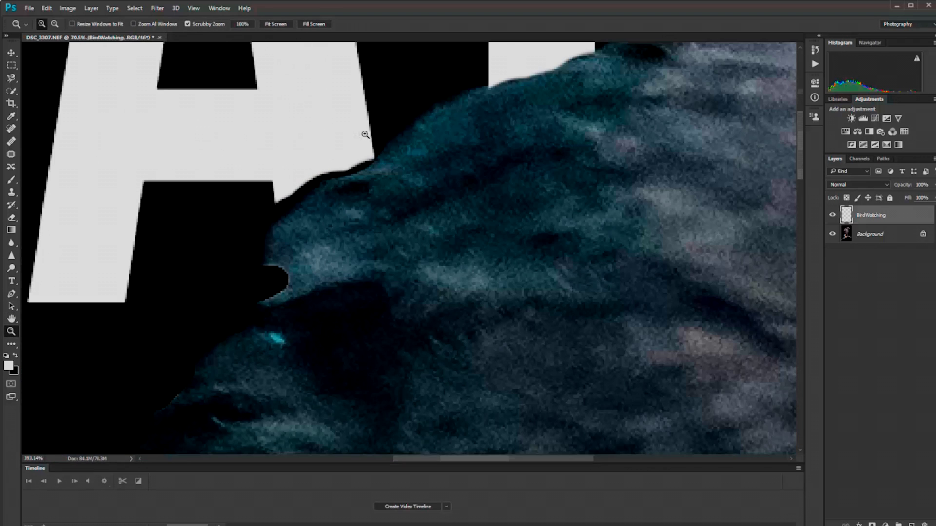
{"action": "left_click", "coordinate": [11, 180]}
{"action": "left_click", "coordinate": [53, 24]}
{"action": "left_click", "coordinate": [65, 56]}
{"action": "left_click", "coordinate": [68, 95]}
{"action": "left_click_drag", "start_coordinate": [69, 56], "coordinate": [66, 55]}
{"action": "mouse_move", "coordinate": [306, 179]}
{"action": "left_mouse_down"}
{"action": "mouse_move", "coordinate": [338, 170]}
{"action": "mouse_move", "coordinate": [366, 188]}
{"action": "mouse_move", "coordinate": [303, 183]}
{"action": "mouse_move", "coordinate": [280, 205]}
{"action": "mouse_move", "coordinate": [279, 190]}
{"action": "left_mouse_up"}
{"action": "right_click", "coordinate": [316, 161]}
{"action": "left_click_drag", "start_coordinate": [369, 156], "coordinate": [306, 179]}
{"action": "key", "text": "space"}
{"action": "left_click_drag", "start_coordinate": [548, 146], "coordinate": [364, 244]}
{"action": "left_click_drag", "start_coordinate": [378, 207], "coordinate": [363, 207]}
Inspect the lettering edge along the rest of the bird's head, then the whole composition.
{"action": "key", "text": "space"}
{"action": "left_click_drag", "start_coordinate": [710, 230], "coordinate": [246, 157]}
{"action": "key", "text": "space"}
{"action": "left_click_drag", "start_coordinate": [508, 238], "coordinate": [261, 146]}
{"action": "mouse_move", "coordinate": [642, 438]}
{"action": "left_mouse_down"}
{"action": "mouse_move", "coordinate": [270, 213]}
{"action": "mouse_move", "coordinate": [282, 209]}
{"action": "mouse_move", "coordinate": [215, 242]}
{"action": "mouse_move", "coordinate": [317, 371]}
{"action": "mouse_move", "coordinate": [351, 349]}
{"action": "left_mouse_up"}
{"action": "left_click", "coordinate": [10, 331]}
{"action": "right_click", "coordinate": [177, 344]}
{"action": "left_click", "coordinate": [218, 353]}
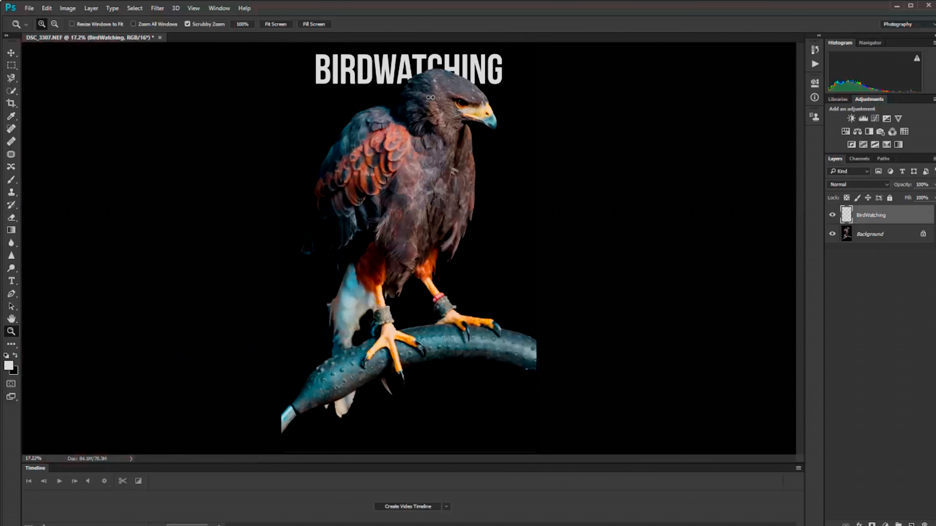
{"action": "key", "text": "v"}
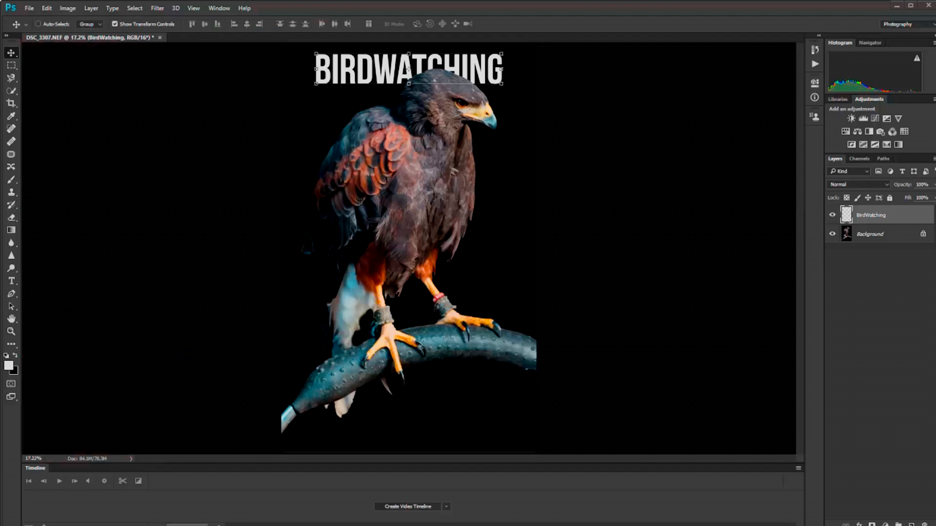
Add the paragraph text "FALCONS OF BRTITAIN" below the branch and resize its text box to fit two lines.
{"action": "left_click", "coordinate": [9, 283]}
{"action": "left_click_drag", "start_coordinate": [401, 382], "coordinate": [502, 424]}
{"action": "type", "text": "FALCON"}
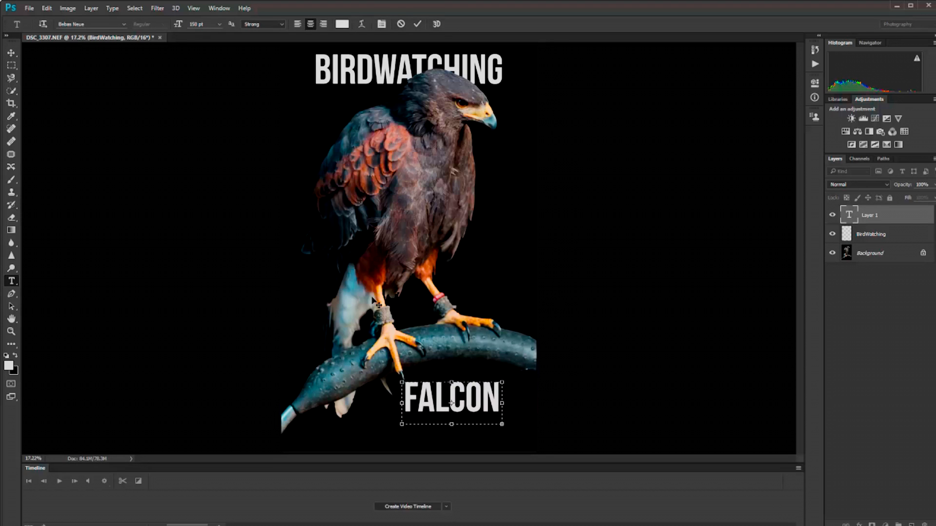
{"action": "left_click_drag", "start_coordinate": [502, 424], "coordinate": [583, 451]}
{"action": "type", "text": "S"}
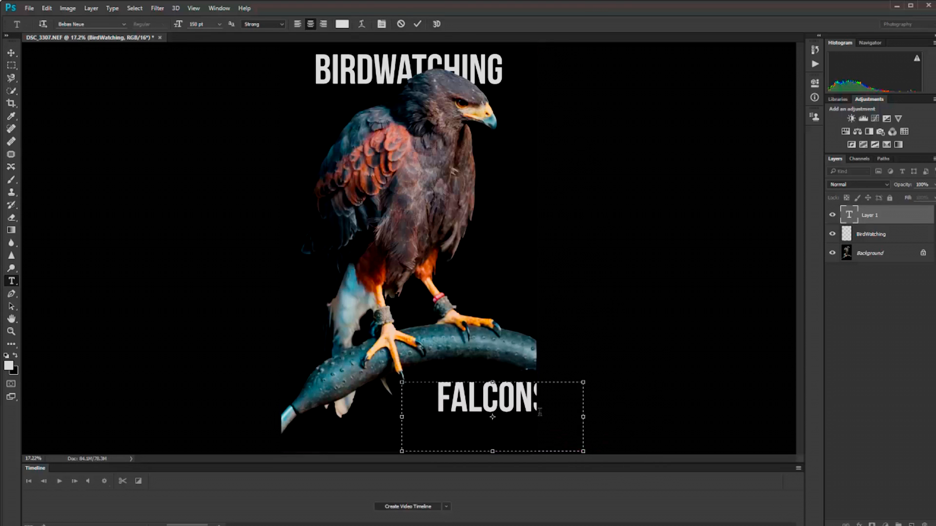
{"action": "left_click_drag", "start_coordinate": [492, 382], "coordinate": [493, 320]}
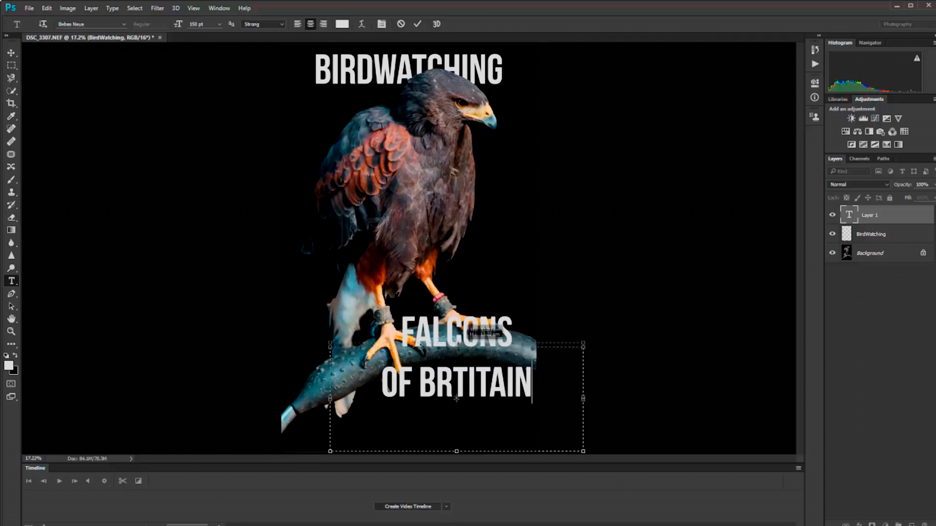
{"action": "left_click_drag", "start_coordinate": [329, 323], "coordinate": [330, 363]}
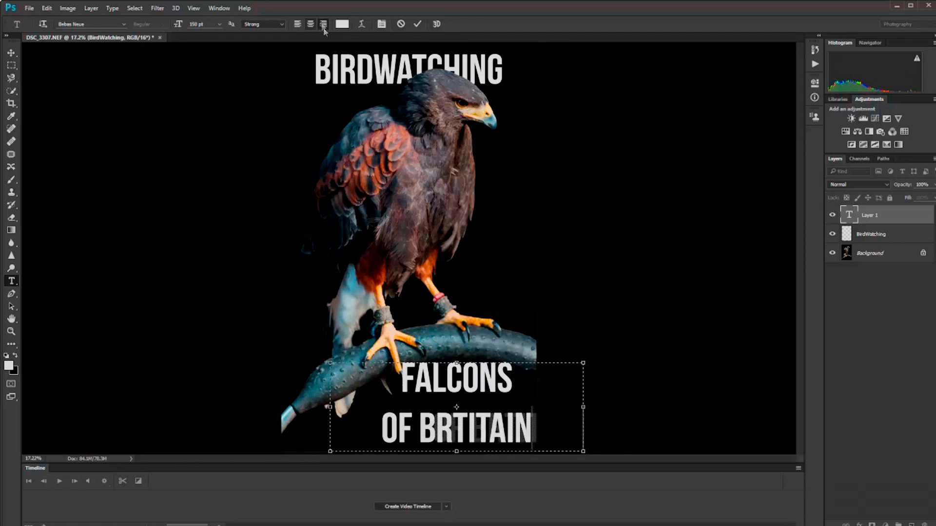
Right-align the caption, narrow its text box, set the font size to 110 pt and commit the text.
{"action": "left_click", "coordinate": [323, 25]}
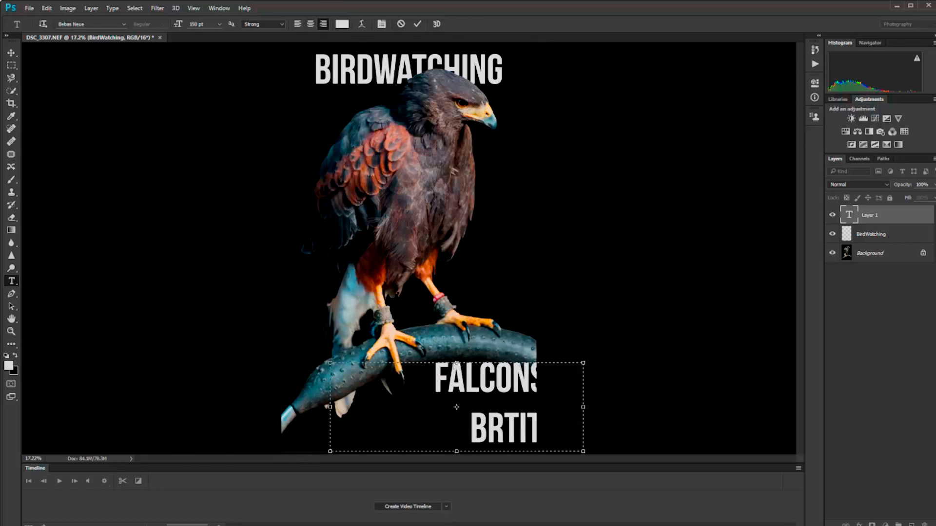
{"action": "left_click_drag", "start_coordinate": [330, 407], "coordinate": [430, 406]}
{"action": "left_click", "coordinate": [219, 24]}
{"action": "left_click", "coordinate": [217, 24]}
{"action": "key", "text": "ctrl+a"}
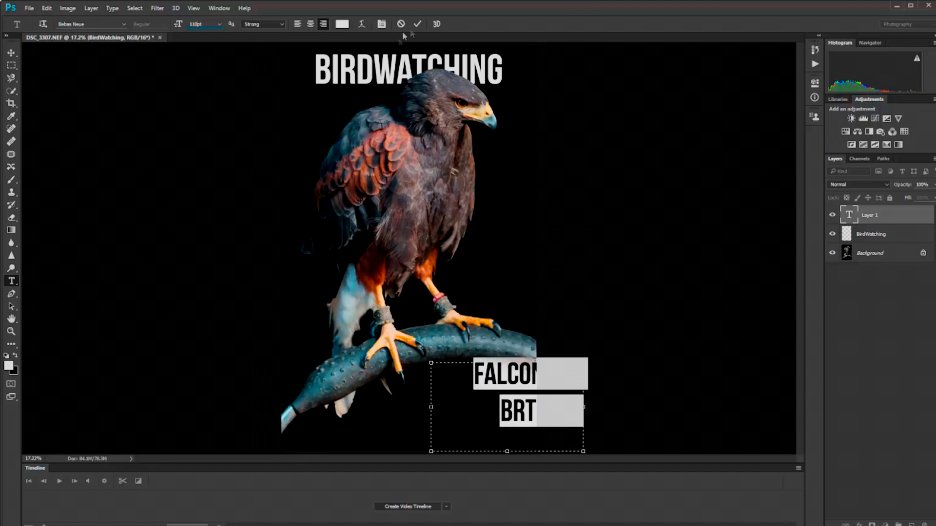
{"action": "left_click", "coordinate": [417, 24]}
Move the caption into the photo's lower right corner and narrow its bounding box to about 17 cm.
{"action": "key", "text": "v"}
{"action": "left_click_drag", "start_coordinate": [522, 375], "coordinate": [470, 392]}
{"action": "left_click_drag", "start_coordinate": [379, 429], "coordinate": [400, 427]}
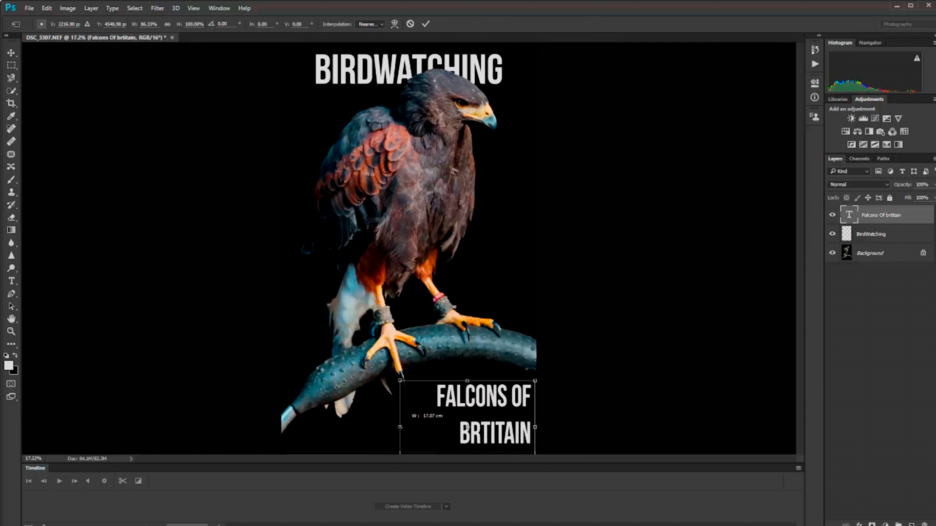
{"action": "key", "text": "Return"}
{"action": "key", "text": "alt+bracketleft"}
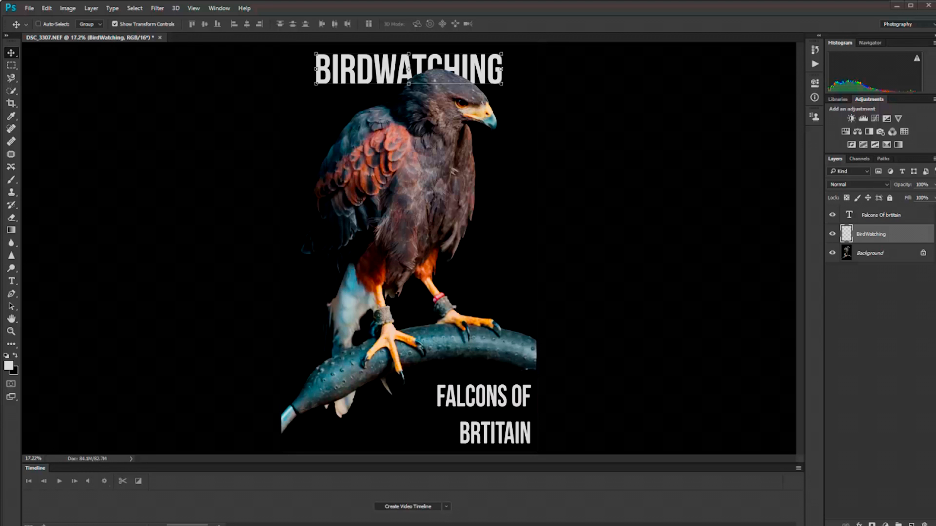
{"action": "left_click", "coordinate": [877, 302]}
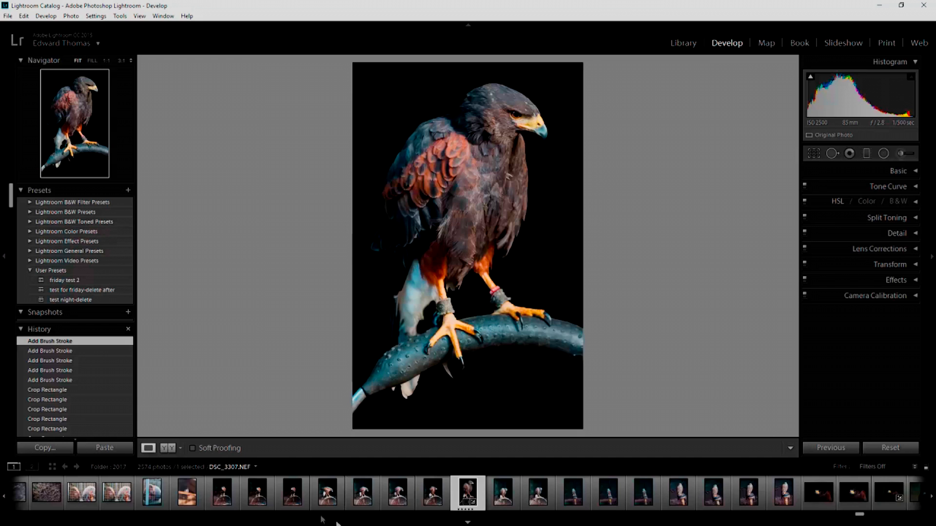
Switch to Lightroom and crop the falcon photo DSC_3341.NEF to a tight square around its head and shoulders.
{"action": "left_click", "coordinate": [814, 158]}
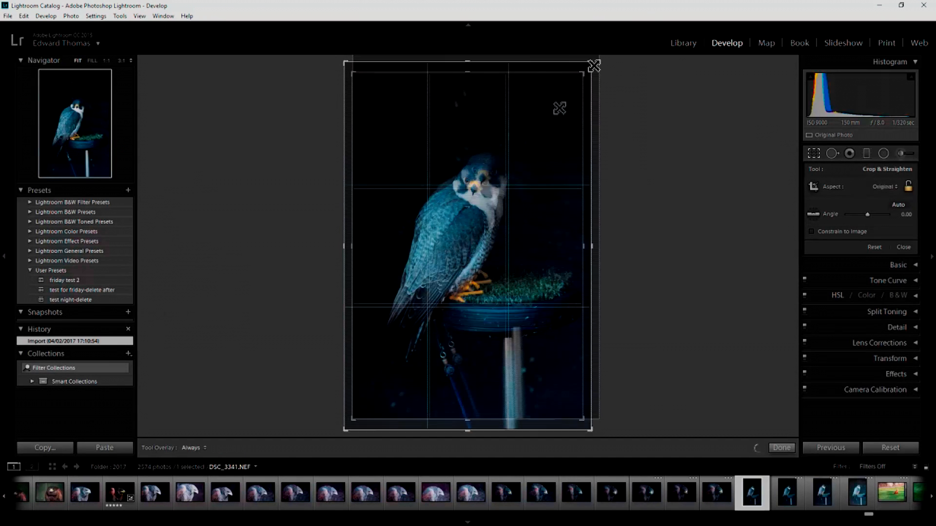
{"action": "left_click_drag", "start_coordinate": [590, 62], "coordinate": [520, 199]}
{"action": "left_click", "coordinate": [888, 188]}
{"action": "left_click", "coordinate": [825, 234]}
{"action": "left_click_drag", "start_coordinate": [471, 248], "coordinate": [447, 324]}
{"action": "key", "text": "Return"}
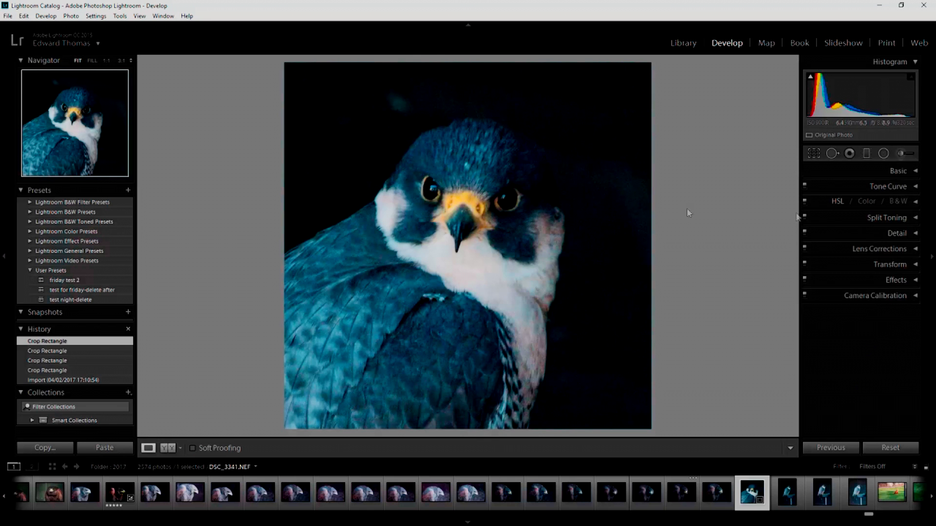
Set the cropped falcon photo's luminance noise reduction to 39, sharpening amount to 71 and exposure to -0.60.
{"action": "left_click", "coordinate": [915, 234]}
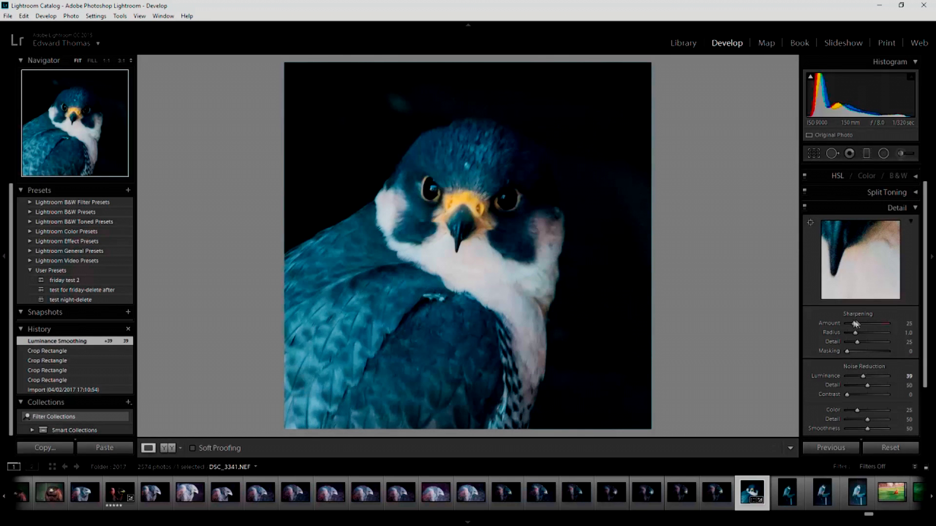
{"action": "left_click", "coordinate": [824, 494]}
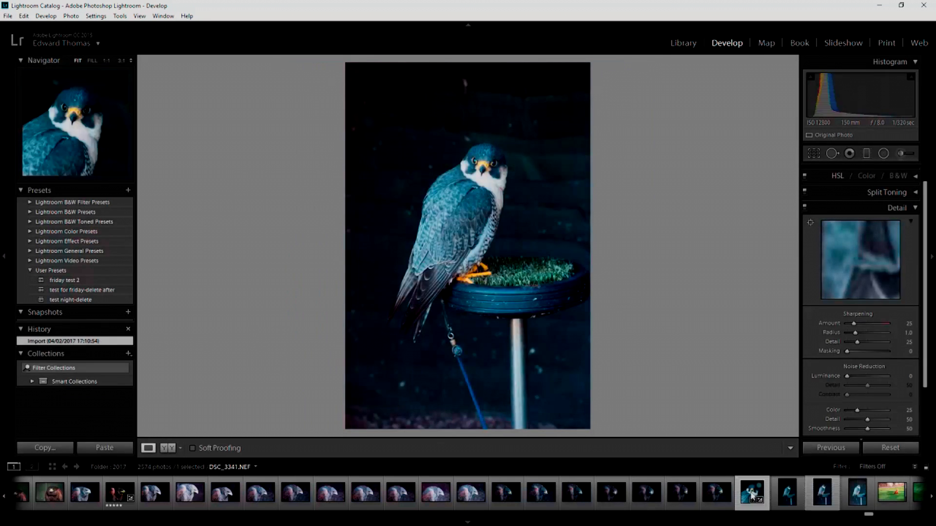
{"action": "left_click", "coordinate": [752, 493]}
Browse the catalogue's other bird-of-prey photos and view several of the perched hawk shots.
{"action": "scroll", "coordinate": [326, 493], "scroll_direction": "down", "scroll_amount": 5}
{"action": "scroll", "coordinate": [327, 493], "scroll_direction": "down", "scroll_amount": 10}
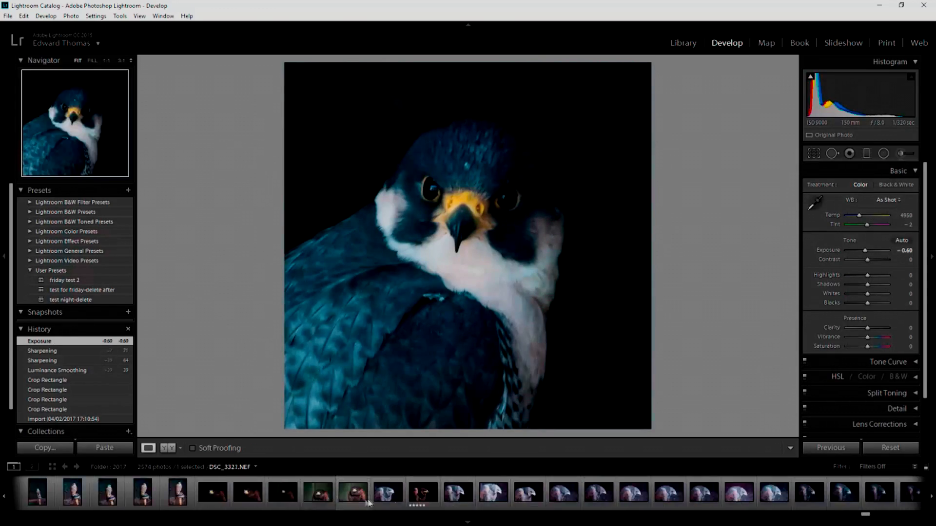
{"action": "left_click", "coordinate": [220, 496]}
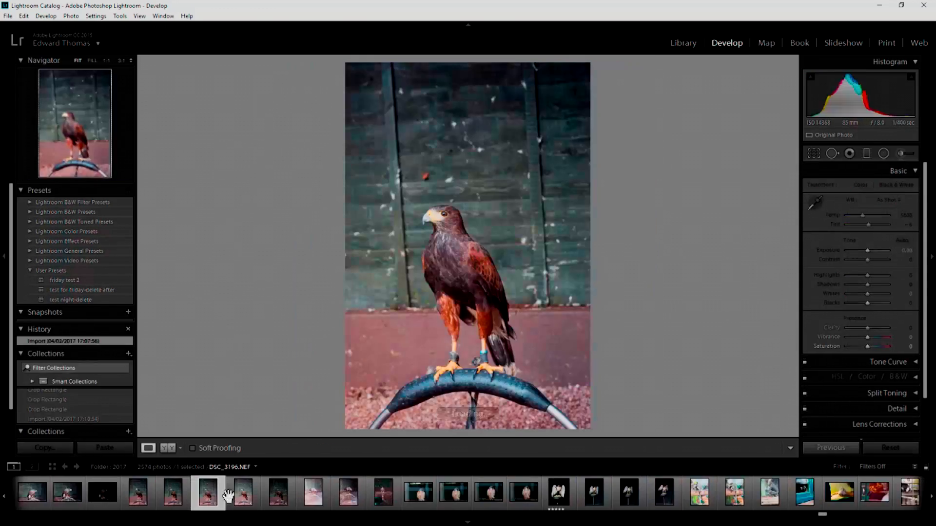
{"action": "scroll", "coordinate": [226, 496], "scroll_direction": "up", "scroll_amount": 5}
{"action": "left_click", "coordinate": [304, 494]}
{"action": "left_click", "coordinate": [476, 494]}
{"action": "left_click", "coordinate": [372, 494]}
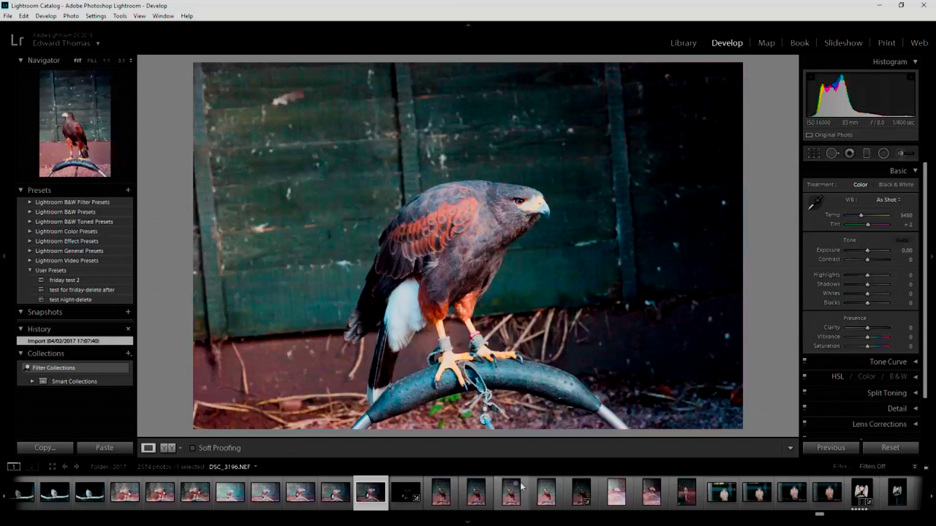
Browse further through the hawk photos and the rest of the catalogue for another bird to feature.
{"action": "scroll", "coordinate": [531, 493], "scroll_direction": "up", "scroll_amount": 1}
{"action": "left_click", "coordinate": [605, 493]}
{"action": "left_click", "coordinate": [674, 494]}
{"action": "scroll", "coordinate": [682, 496], "scroll_direction": "up", "scroll_amount": 1}
{"action": "left_click", "coordinate": [698, 498]}
{"action": "left_click", "coordinate": [727, 501]}
{"action": "left_click", "coordinate": [764, 498]}
{"action": "left_click", "coordinate": [799, 495]}
{"action": "left_click", "coordinate": [835, 498]}
{"action": "scroll", "coordinate": [853, 502], "scroll_direction": "up", "scroll_amount": 1}
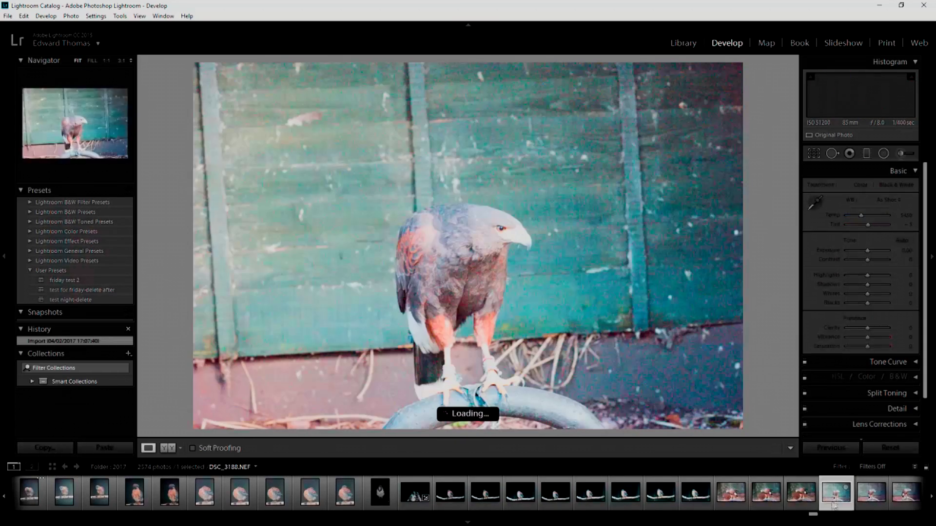
{"action": "scroll", "coordinate": [555, 507], "scroll_direction": "down", "scroll_amount": 7}
{"action": "scroll", "coordinate": [358, 495], "scroll_direction": "down", "scroll_amount": 10}
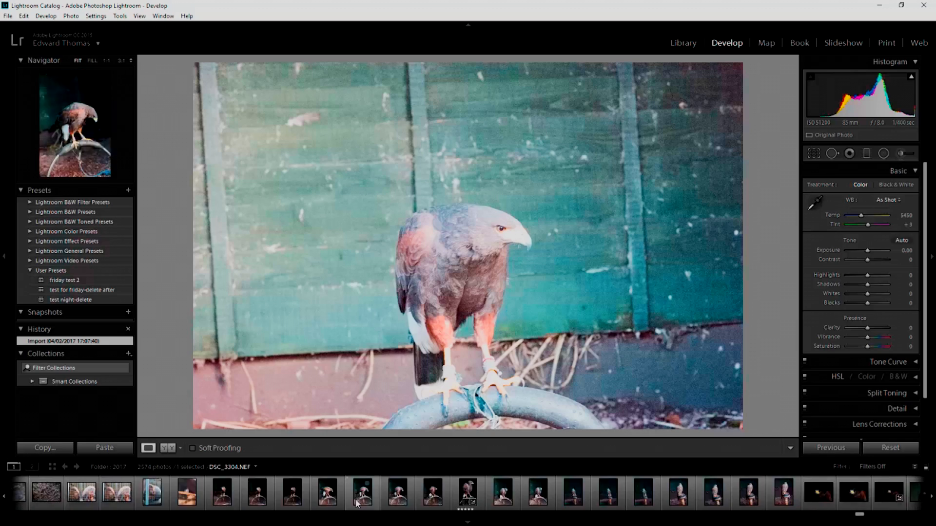
Open the owl photo DSC_3269.NEF and crop it to a square around the owl's head and chest.
{"action": "left_click", "coordinate": [346, 492]}
{"action": "left_click", "coordinate": [459, 192]}
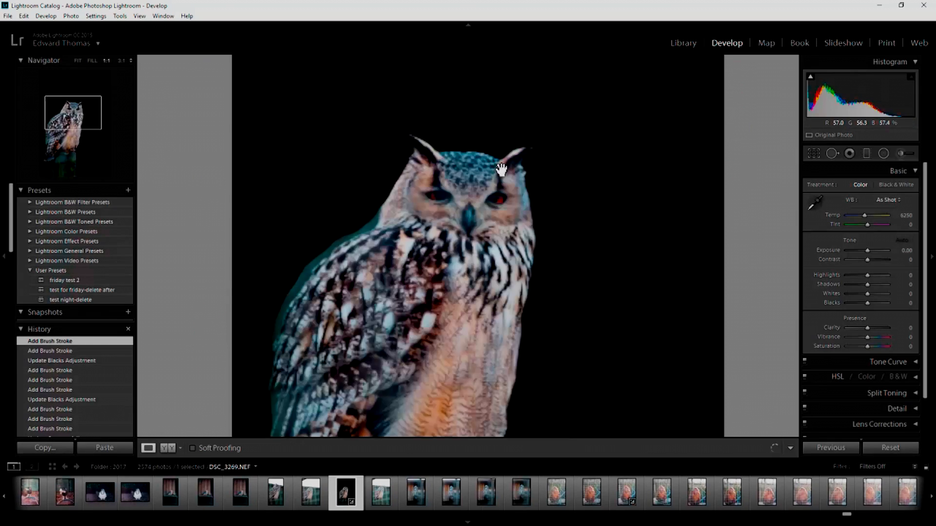
{"action": "left_click", "coordinate": [502, 215]}
{"action": "left_click", "coordinate": [813, 153]}
{"action": "left_click", "coordinate": [890, 187]}
{"action": "left_click", "coordinate": [809, 239]}
{"action": "left_click_drag", "start_coordinate": [345, 122], "coordinate": [513, 349]}
{"action": "key", "text": "Return"}
Black out the leftover background around the owl's ears and head with Adjustment Brush strokes.
{"action": "left_click", "coordinate": [429, 236]}
{"action": "left_click", "coordinate": [902, 153]}
{"action": "right_click", "coordinate": [517, 190]}
{"action": "left_click", "coordinate": [868, 217]}
{"action": "key", "text": "h"}
{"action": "mouse_move", "coordinate": [369, 163]}
{"action": "left_mouse_down"}
{"action": "mouse_move", "coordinate": [282, 313]}
{"action": "mouse_move", "coordinate": [312, 273]}
{"action": "left_mouse_up"}
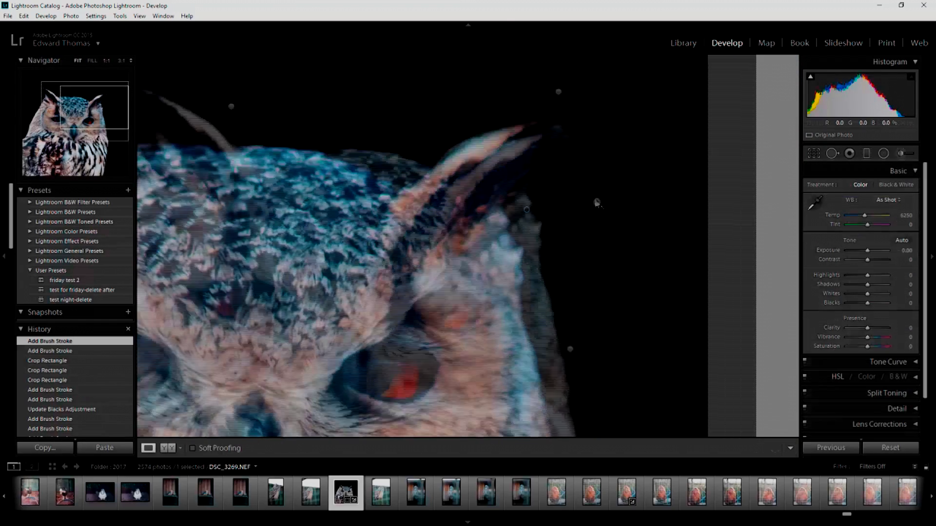
Open the cropped owl photo in Photoshop and select a rectangular area enclosing the whole owl.
{"action": "right_click", "coordinate": [404, 274]}
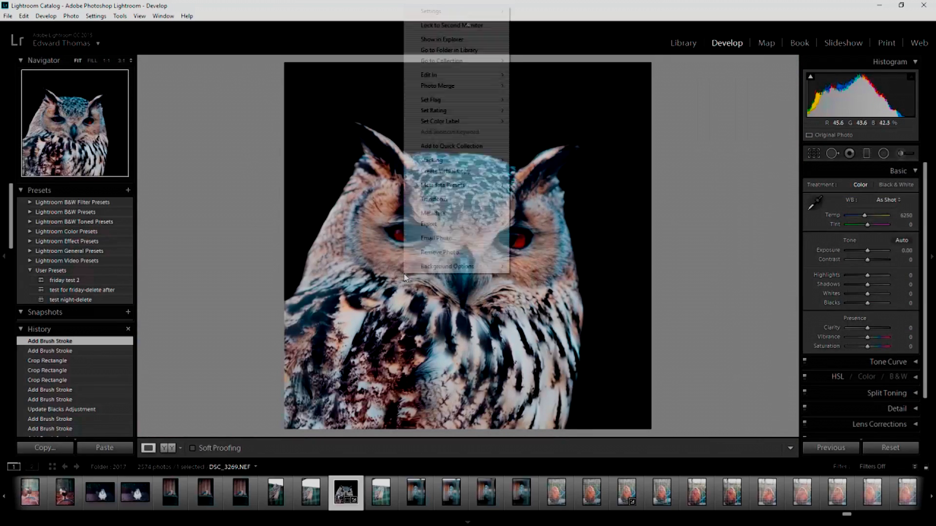
{"action": "mouse_move", "coordinate": [437, 78]}
{"action": "left_click", "coordinate": [531, 74]}
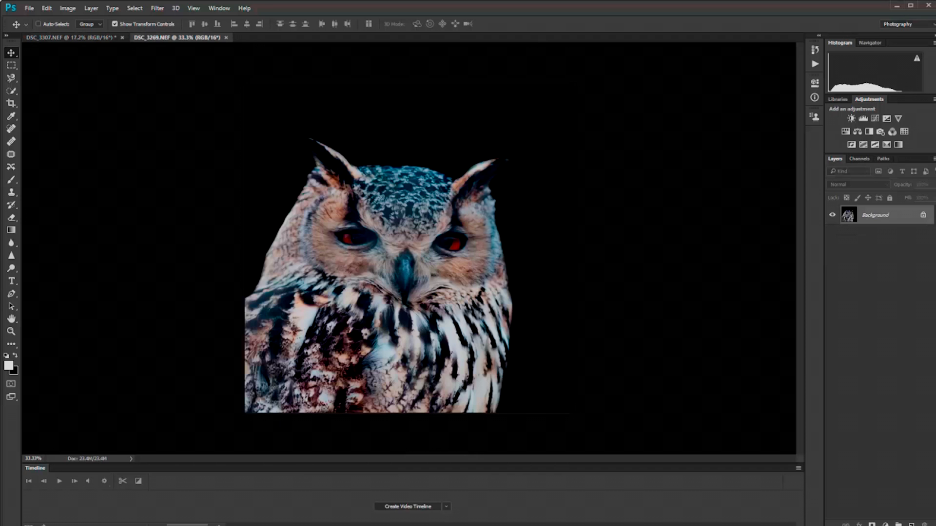
{"action": "left_click", "coordinate": [11, 65]}
{"action": "left_click_drag", "start_coordinate": [232, 75], "coordinate": [762, 456]}
Move the selected owl into the DSC_3307.NEF cover and scale it to about 12.9 cm high near the lower left corner.
{"action": "left_click", "coordinate": [12, 53]}
{"action": "left_click_drag", "start_coordinate": [404, 249], "coordinate": [405, 336]}
{"action": "left_click_drag", "start_coordinate": [490, 251], "coordinate": [335, 349]}
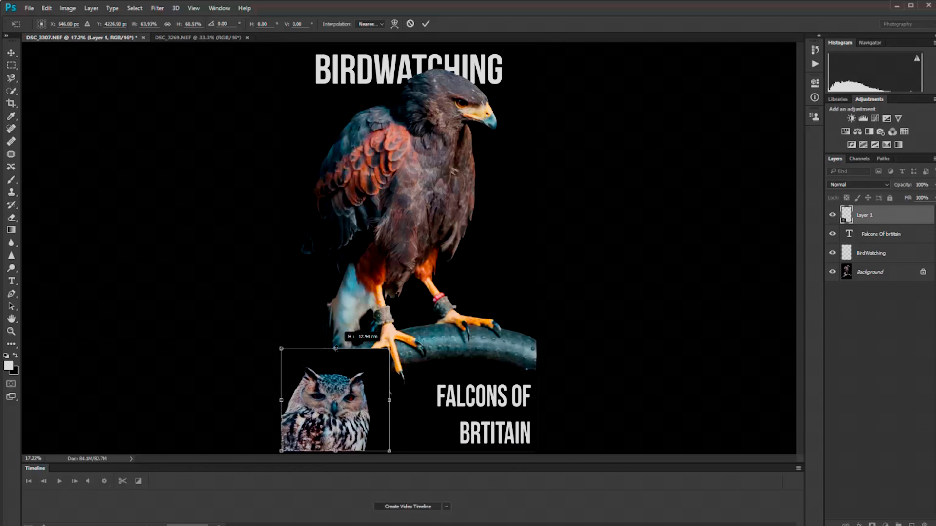
{"action": "left_click_drag", "start_coordinate": [335, 399], "coordinate": [345, 392]}
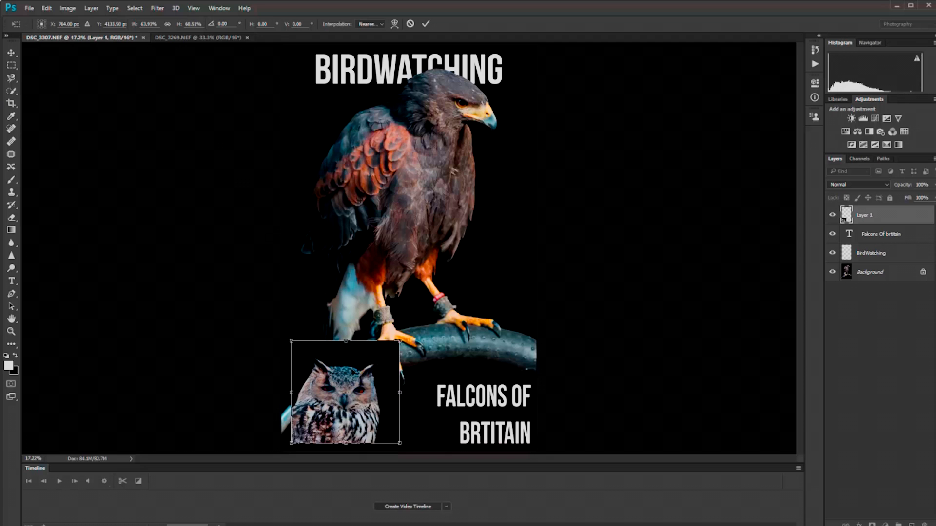
Flip the owl horizontally and place it above the branch, to the right of the hawk's legs.
{"action": "right_click", "coordinate": [352, 368]}
{"action": "left_click", "coordinate": [343, 375]}
{"action": "left_click_drag", "start_coordinate": [344, 378], "coordinate": [500, 259]}
{"action": "right_click", "coordinate": [450, 386]}
{"action": "left_click", "coordinate": [475, 365]}
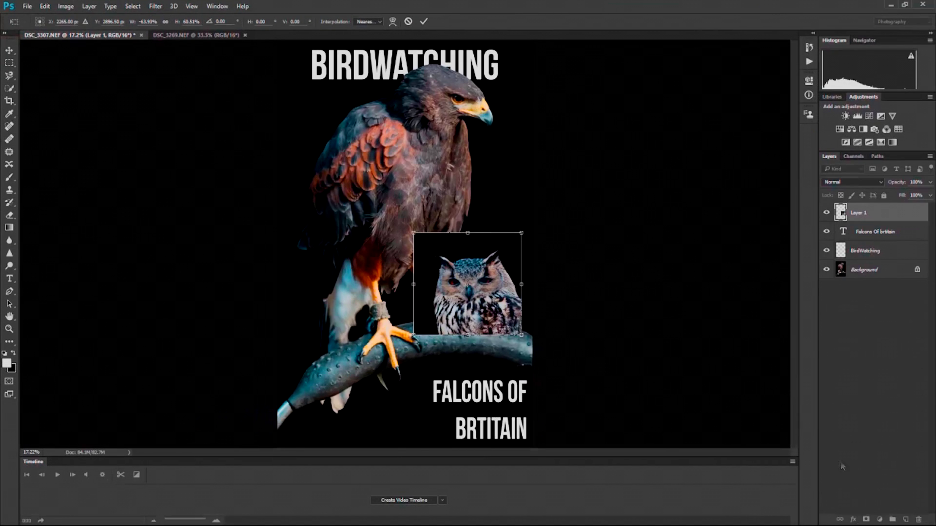
{"action": "left_click_drag", "start_coordinate": [474, 288], "coordinate": [485, 272]}
{"action": "key", "text": "Return"}
Move the Falcons of Britain caption up beside the hawk's chest and the owl down into the cover's lower right corner.
{"action": "left_click", "coordinate": [871, 231]}
{"action": "left_click_drag", "start_coordinate": [498, 385], "coordinate": [349, 389]}
{"action": "left_click_drag", "start_coordinate": [489, 275], "coordinate": [601, 94]}
{"action": "left_click_drag", "start_coordinate": [458, 207], "coordinate": [470, 152]}
{"action": "left_click", "coordinate": [872, 213]}
{"action": "left_click_drag", "start_coordinate": [423, 112], "coordinate": [423, 239]}
Erase the owl layer's black background where it covers the branch, using a 127 px eraser.
{"action": "left_click", "coordinate": [9, 215]}
{"action": "right_click", "coordinate": [438, 341]}
{"action": "mouse_move", "coordinate": [507, 362]}
{"action": "left_mouse_down"}
{"action": "mouse_move", "coordinate": [541, 364]}
{"action": "mouse_move", "coordinate": [432, 350]}
{"action": "left_mouse_up"}
{"action": "key", "text": "Return"}
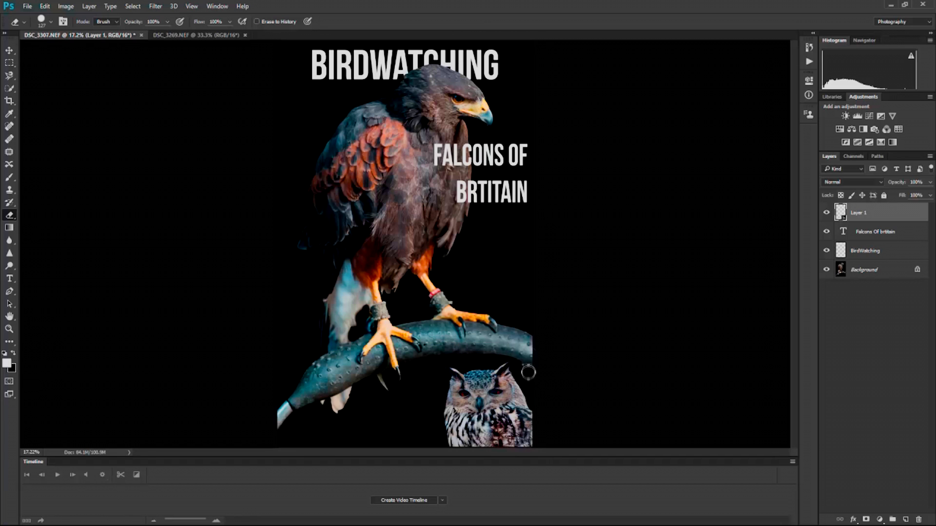
{"action": "left_click", "coordinate": [10, 329]}
{"action": "mouse_move", "coordinate": [502, 373]}
{"action": "left_mouse_down"}
{"action": "mouse_move", "coordinate": [431, 365]}
{"action": "mouse_move", "coordinate": [682, 302]}
{"action": "left_mouse_up"}
{"action": "left_click", "coordinate": [9, 215]}
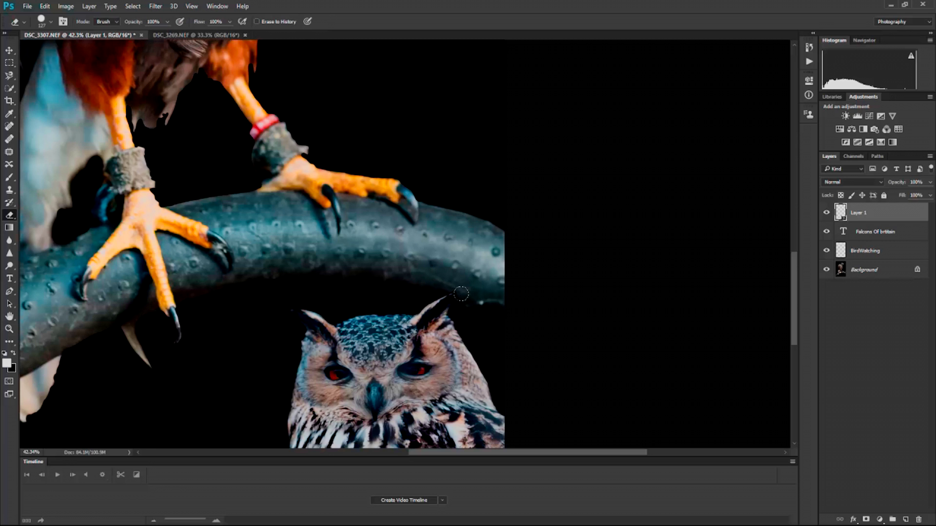
Clean up the black background around the tip of the owl's right-hand ear with a smaller eraser.
{"action": "left_click", "coordinate": [9, 329]}
{"action": "left_click_drag", "start_coordinate": [457, 305], "coordinate": [585, 302]}
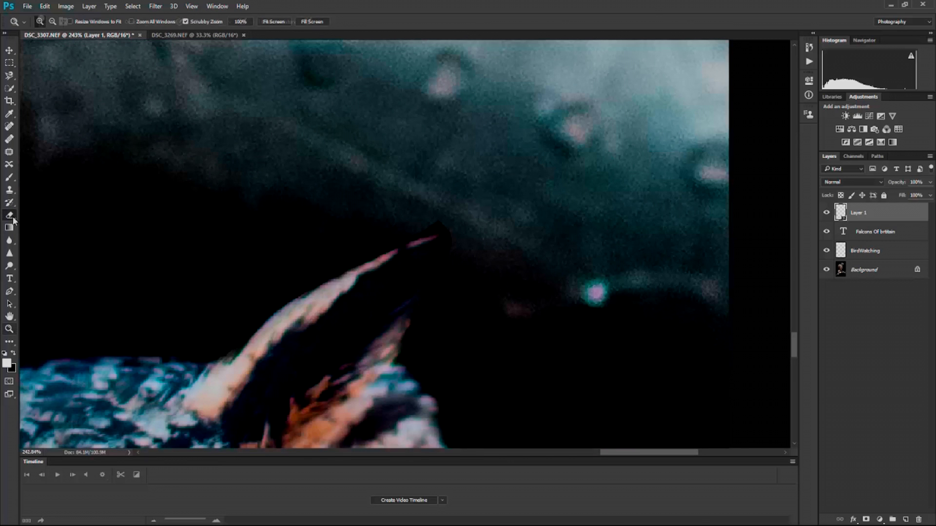
{"action": "left_click", "coordinate": [9, 215]}
{"action": "scroll", "coordinate": [454, 204], "scroll_direction": "down", "scroll_amount": 1}
{"action": "right_click", "coordinate": [472, 191]}
{"action": "left_click_drag", "start_coordinate": [546, 213], "coordinate": [532, 213]}
{"action": "key", "text": "Return"}
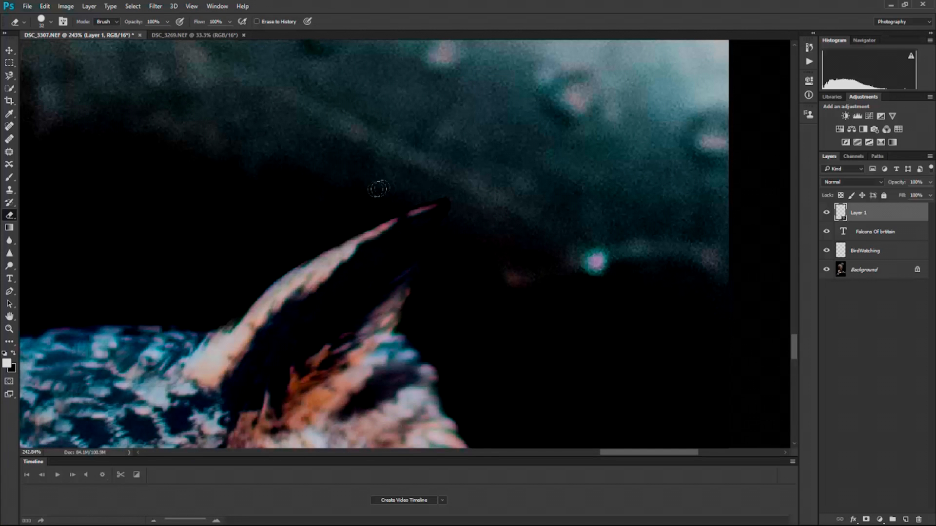
Adjust the owl's position in the lower right corner and move the Falcons of Britain caption down to just above the branch.
{"action": "key", "text": "z"}
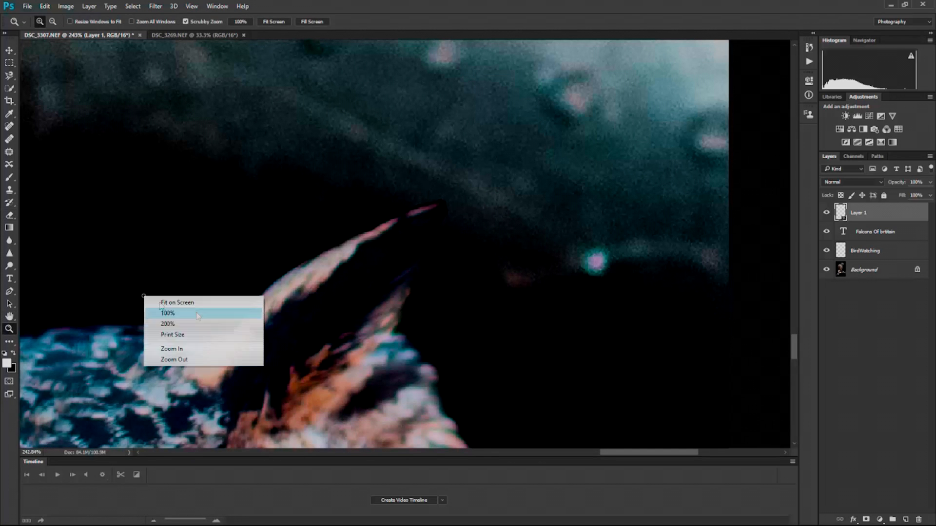
{"action": "key", "text": "ctrl+0"}
{"action": "left_click", "coordinate": [9, 50]}
{"action": "mouse_move", "coordinate": [498, 396]}
{"action": "left_mouse_down"}
{"action": "mouse_move", "coordinate": [503, 405]}
{"action": "mouse_move", "coordinate": [489, 405]}
{"action": "left_mouse_up"}
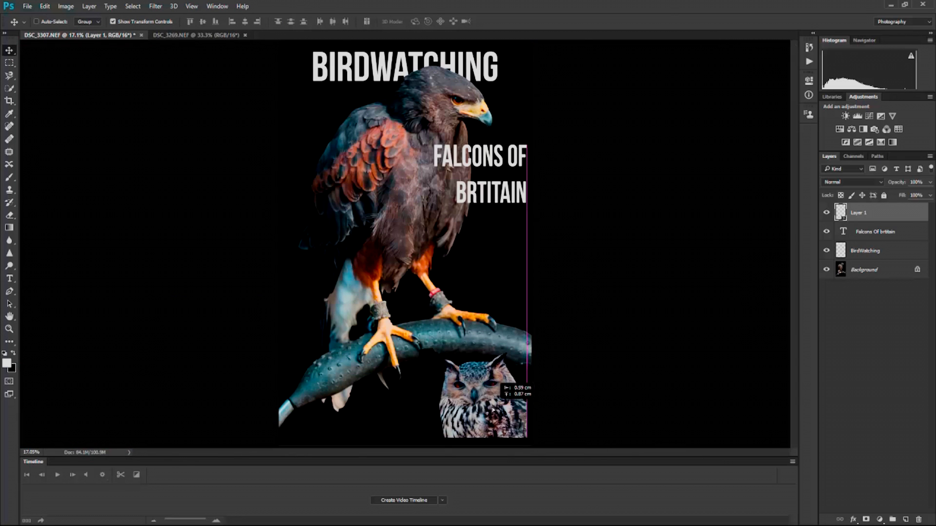
{"action": "left_click", "coordinate": [872, 232]}
{"action": "left_click_drag", "start_coordinate": [507, 169], "coordinate": [502, 274]}
Rasterize the Falcons of Britain caption and trim its letter A around the tip of the hawk's feathers.
{"action": "key", "text": "z"}
{"action": "mouse_move", "coordinate": [439, 256]}
{"action": "left_mouse_down"}
{"action": "mouse_move", "coordinate": [542, 209]}
{"action": "mouse_move", "coordinate": [485, 205]}
{"action": "mouse_move", "coordinate": [466, 218]}
{"action": "left_mouse_up"}
{"action": "left_click", "coordinate": [9, 215]}
{"action": "left_click", "coordinate": [542, 226]}
{"action": "key", "text": "Return"}
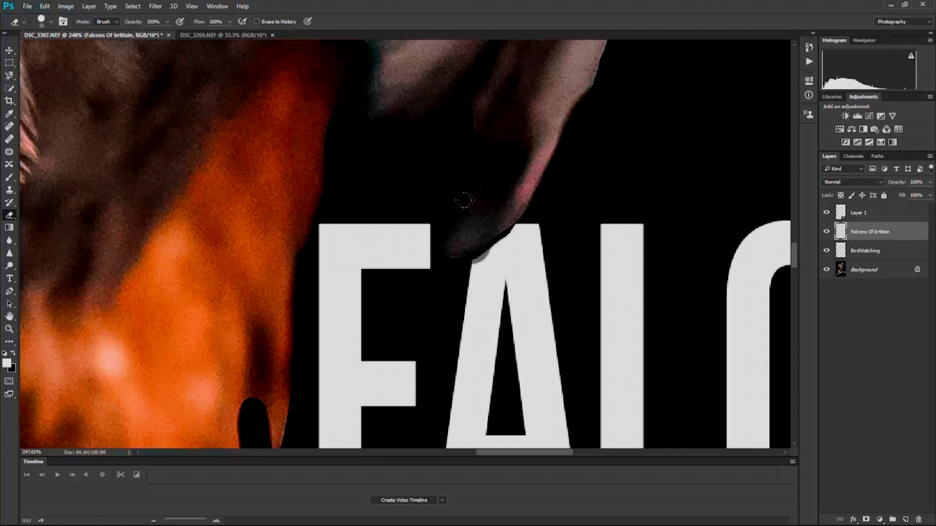
{"action": "key", "text": "b"}
{"action": "left_click_drag", "start_coordinate": [485, 264], "coordinate": [517, 233]}
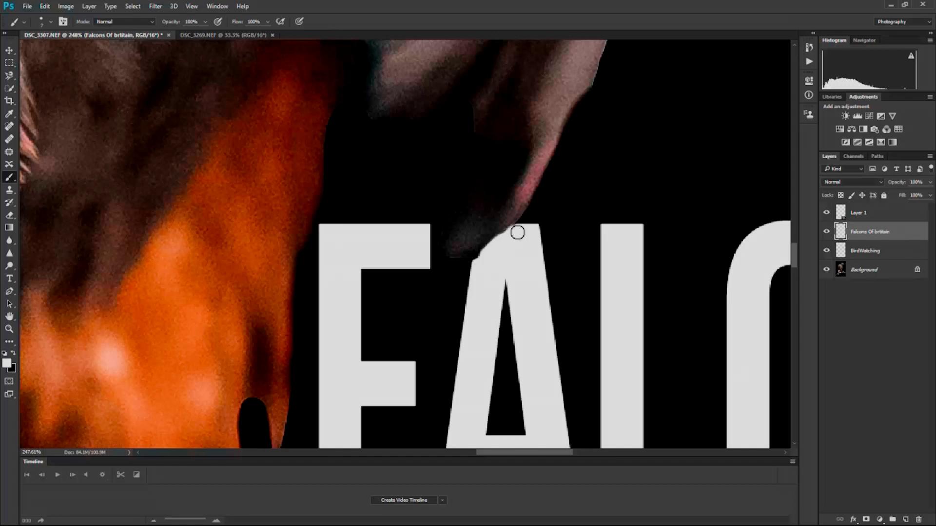
Erase the lower edges of the caption's second line where its letters cover the hawk's toe.
{"action": "left_click_drag", "start_coordinate": [372, 307], "coordinate": [308, 155]}
{"action": "mouse_move", "coordinate": [506, 252]}
{"action": "left_mouse_down"}
{"action": "mouse_move", "coordinate": [485, 285]}
{"action": "mouse_move", "coordinate": [472, 265]}
{"action": "mouse_move", "coordinate": [681, 137]}
{"action": "left_mouse_up"}
{"action": "left_click", "coordinate": [10, 214]}
{"action": "mouse_move", "coordinate": [311, 207]}
{"action": "left_mouse_down"}
{"action": "mouse_move", "coordinate": [639, 251]}
{"action": "mouse_move", "coordinate": [536, 239]}
{"action": "left_mouse_up"}
Repaint the gaps along the lower edges of the letters B and R down to the toe with a small brush.
{"action": "key", "text": "b"}
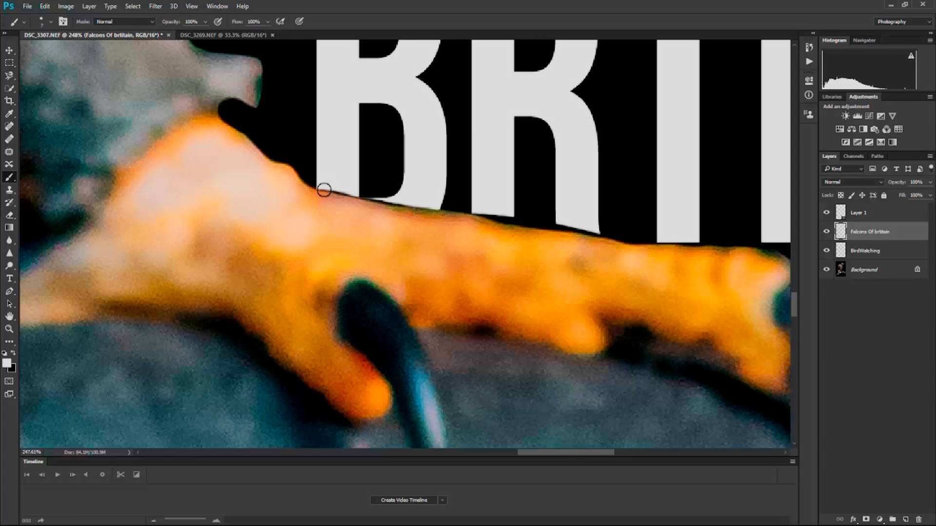
{"action": "right_click", "coordinate": [390, 201]}
{"action": "left_click_drag", "start_coordinate": [443, 226], "coordinate": [441, 226]}
{"action": "mouse_move", "coordinate": [405, 206]}
{"action": "left_mouse_down"}
{"action": "mouse_move", "coordinate": [363, 199]}
{"action": "mouse_move", "coordinate": [385, 207]}
{"action": "left_mouse_up"}
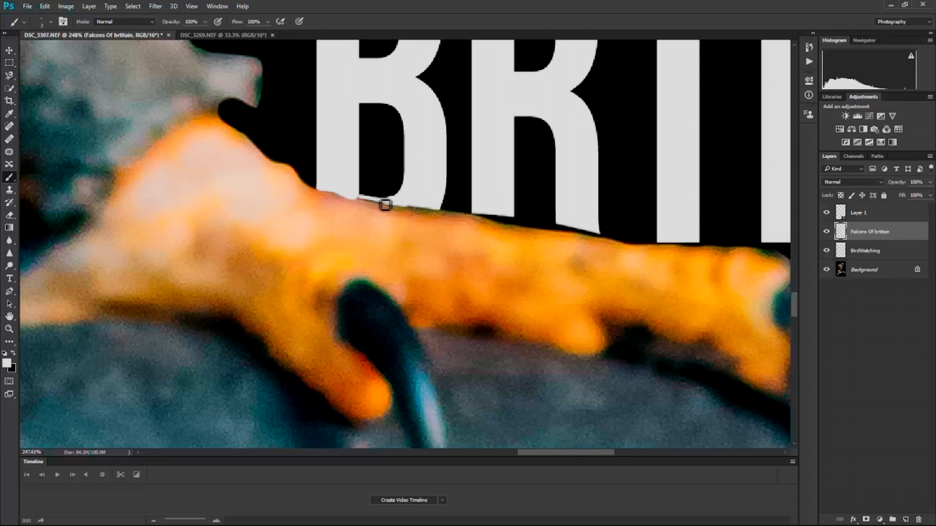
{"action": "scroll", "coordinate": [502, 214], "scroll_direction": "up", "scroll_amount": 1}
{"action": "right_click", "coordinate": [512, 216]}
{"action": "left_click_drag", "start_coordinate": [560, 239], "coordinate": [564, 239]}
{"action": "left_click", "coordinate": [489, 219]}
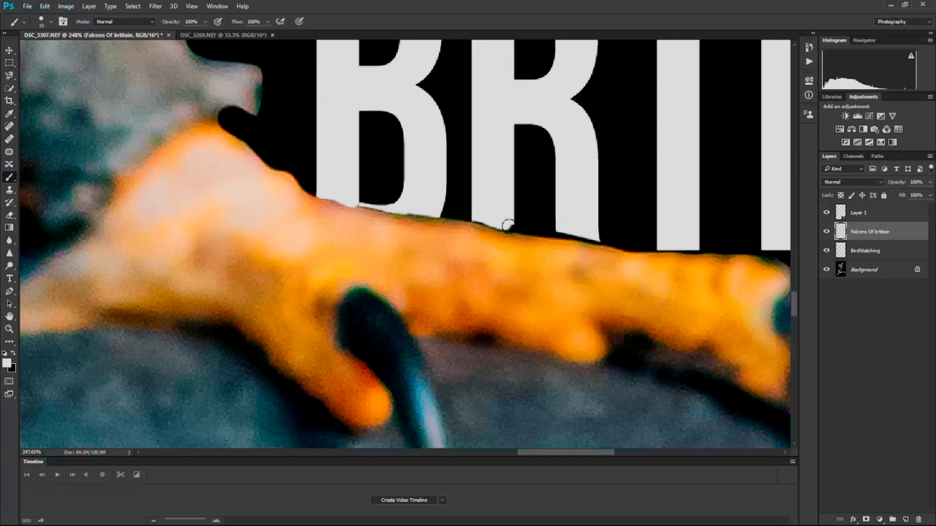
{"action": "left_click_drag", "start_coordinate": [688, 249], "coordinate": [473, 231]}
{"action": "left_click", "coordinate": [9, 329]}
{"action": "right_click", "coordinate": [68, 317]}
{"action": "left_click", "coordinate": [100, 323]}
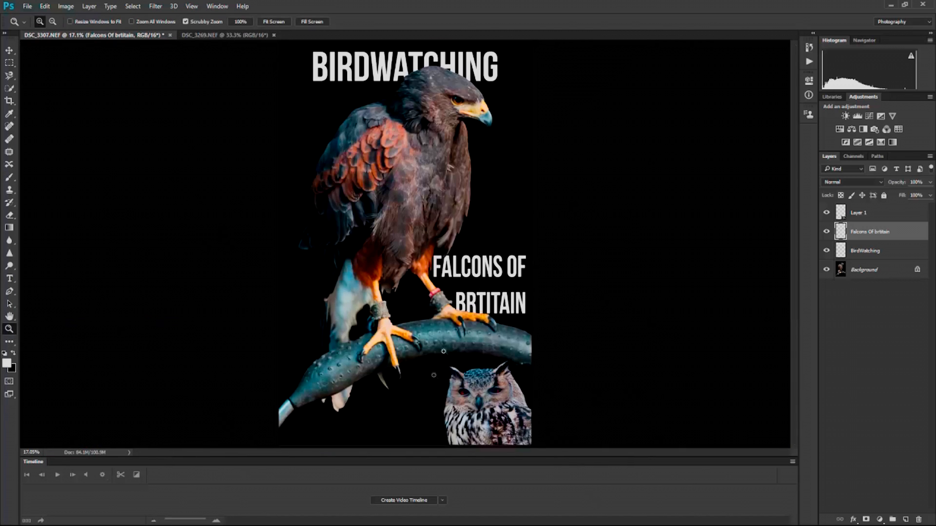
Add a text box below the branch reading "Meet Britains Biggest Owl" and enlarge the box to show all the text.
{"action": "key", "text": "t"}
{"action": "left_click_drag", "start_coordinate": [358, 400], "coordinate": [456, 445]}
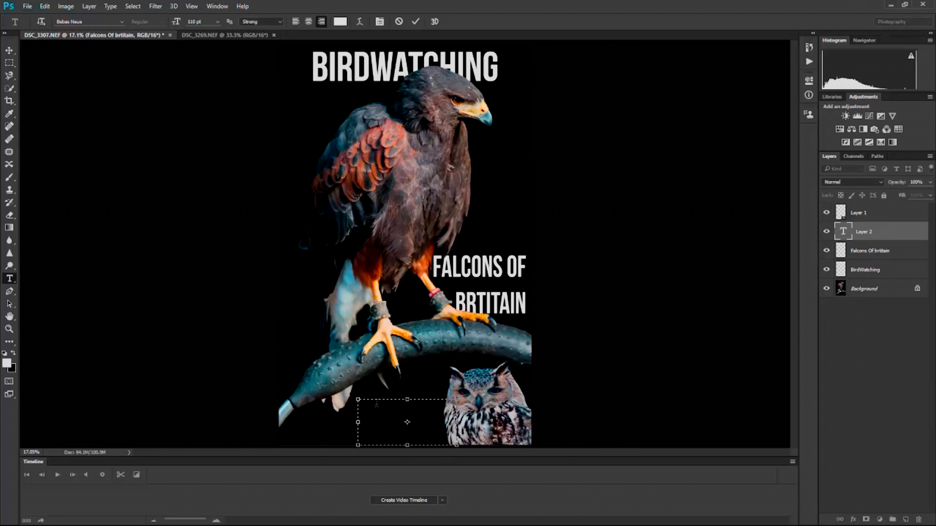
{"action": "type", "text": "MEE"}
{"action": "key", "text": "BackSpace"}
{"action": "type", "text": "OWLS"}
{"action": "key", "text": "ctrl+a"}
{"action": "left_click_drag", "start_coordinate": [359, 400], "coordinate": [262, 291]}
Set the owl caption to 60 pt in the Berlin Sans FB Demi font.
{"action": "left_click", "coordinate": [218, 22]}
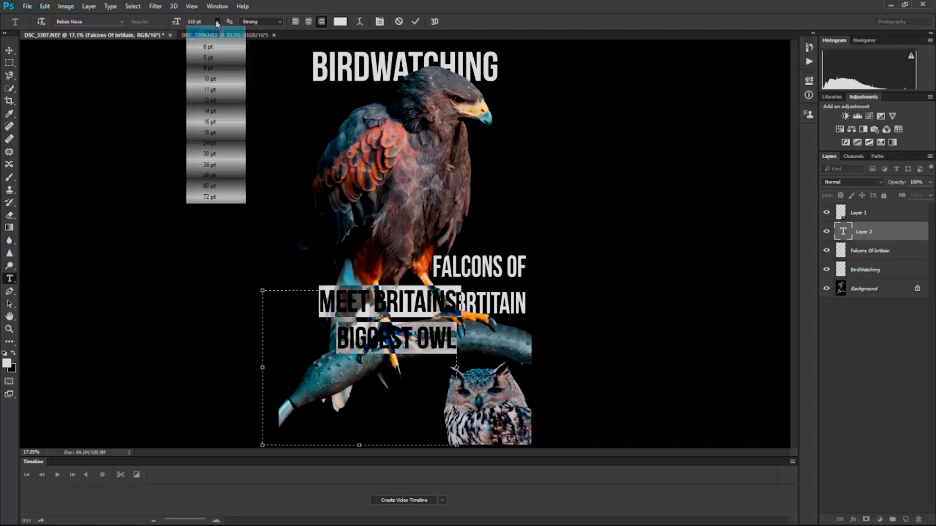
{"action": "left_click", "coordinate": [209, 186]}
{"action": "left_click", "coordinate": [121, 21]}
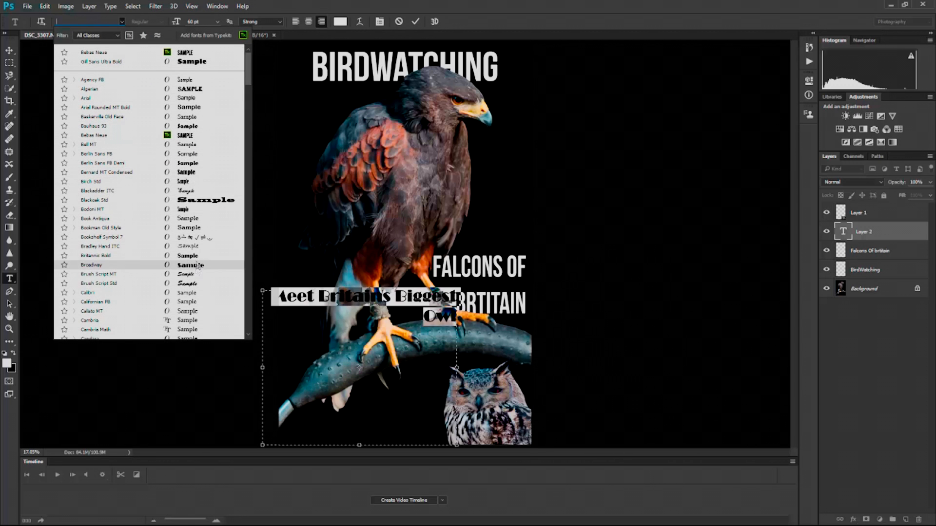
{"action": "left_click", "coordinate": [192, 164]}
Shrink the owl caption's text box to the space beside the owl and left-align its text.
{"action": "left_click_drag", "start_coordinate": [262, 291], "coordinate": [313, 399]}
{"action": "left_click_drag", "start_coordinate": [456, 421], "coordinate": [467, 422]}
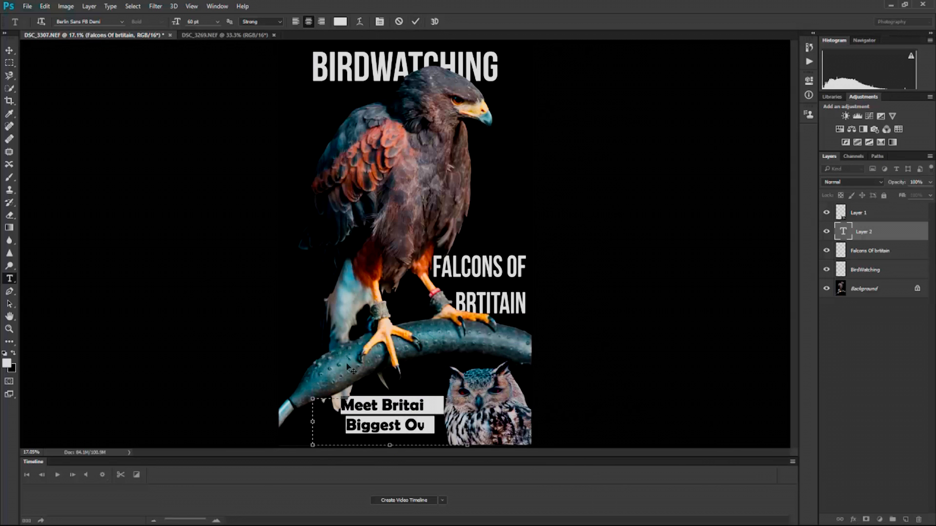
{"action": "left_click", "coordinate": [296, 22]}
{"action": "left_click", "coordinate": [416, 22]}
Move the owl caption down beside the owl and bring its layer to the top of the layer stack.
{"action": "left_click", "coordinate": [9, 50]}
{"action": "mouse_move", "coordinate": [359, 409]}
{"action": "left_mouse_down"}
{"action": "mouse_move", "coordinate": [382, 404]}
{"action": "mouse_move", "coordinate": [373, 405]}
{"action": "left_mouse_up"}
{"action": "left_click_drag", "start_coordinate": [878, 232], "coordinate": [878, 277]}
{"action": "left_click_drag", "start_coordinate": [389, 411], "coordinate": [414, 421]}
{"action": "key", "text": "ctrl+bracketright"}
{"action": "key", "text": "ctrl+bracketright"}
{"action": "key", "text": "ctrl+bracketright"}
{"action": "right_click", "coordinate": [413, 420]}
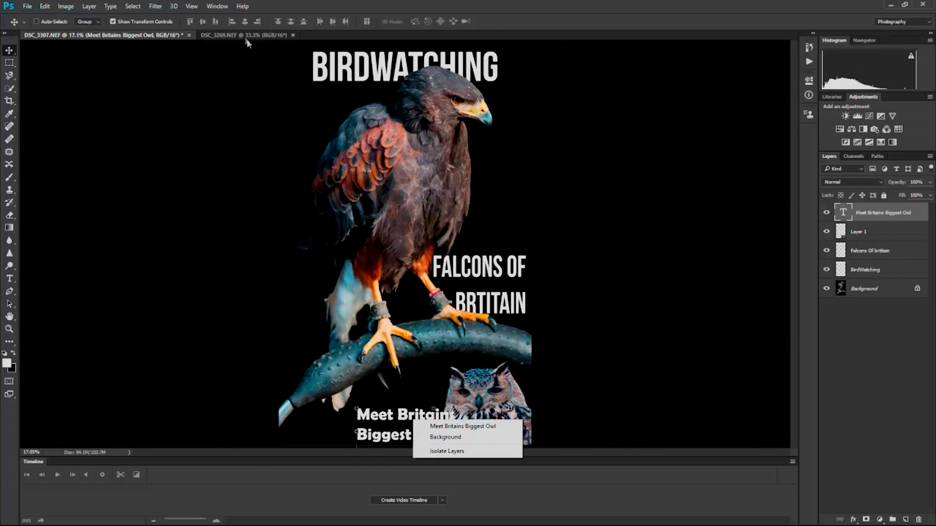
Close the DSC_3269.NEF document and move the owl caption up and left, clear of the owl.
{"action": "left_click", "coordinate": [293, 35]}
{"action": "left_click", "coordinate": [479, 203]}
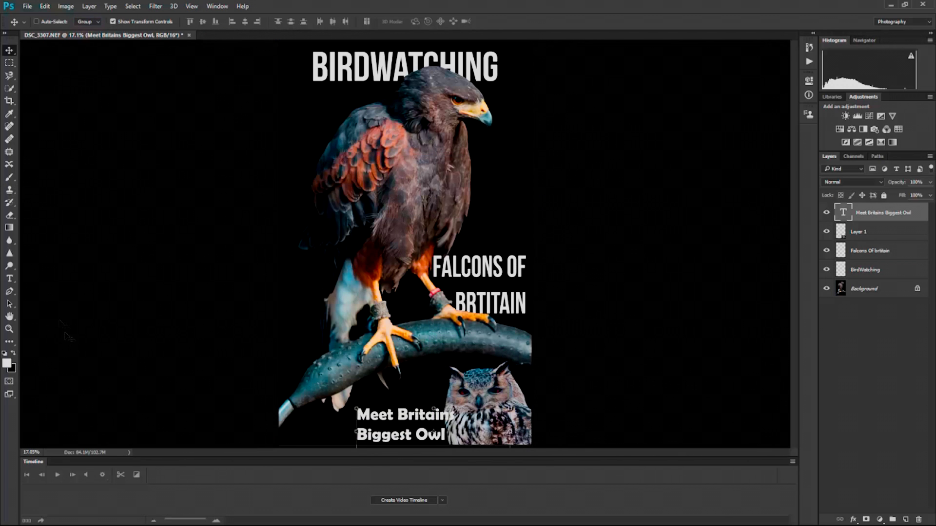
{"action": "left_click_drag", "start_coordinate": [443, 416], "coordinate": [433, 393]}
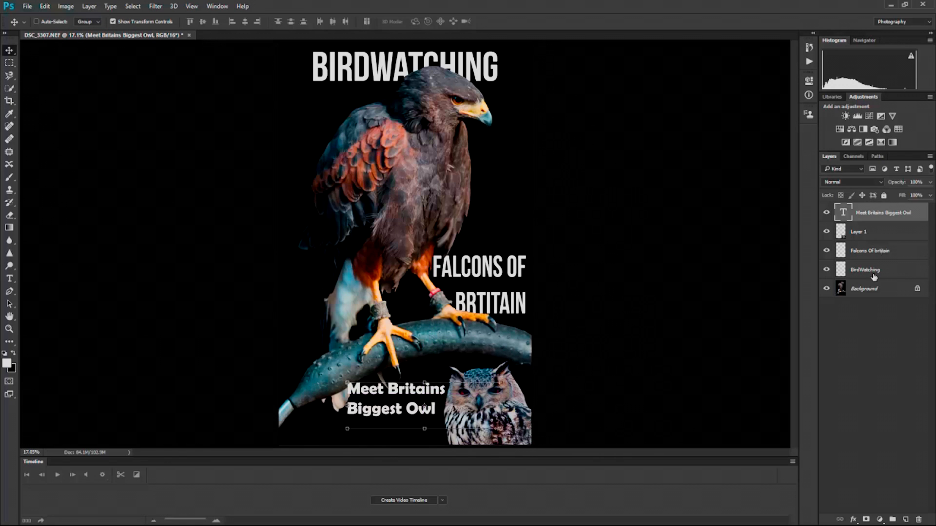
Rotate the owl about 6.6° clockwise, then fine-tune its tilt and position in the lower right corner.
{"action": "left_click", "coordinate": [872, 232]}
{"action": "left_click_drag", "start_coordinate": [486, 338], "coordinate": [492, 339]}
{"action": "left_click_drag", "start_coordinate": [486, 433], "coordinate": [488, 433]}
{"action": "left_click_drag", "start_coordinate": [480, 390], "coordinate": [485, 397]}
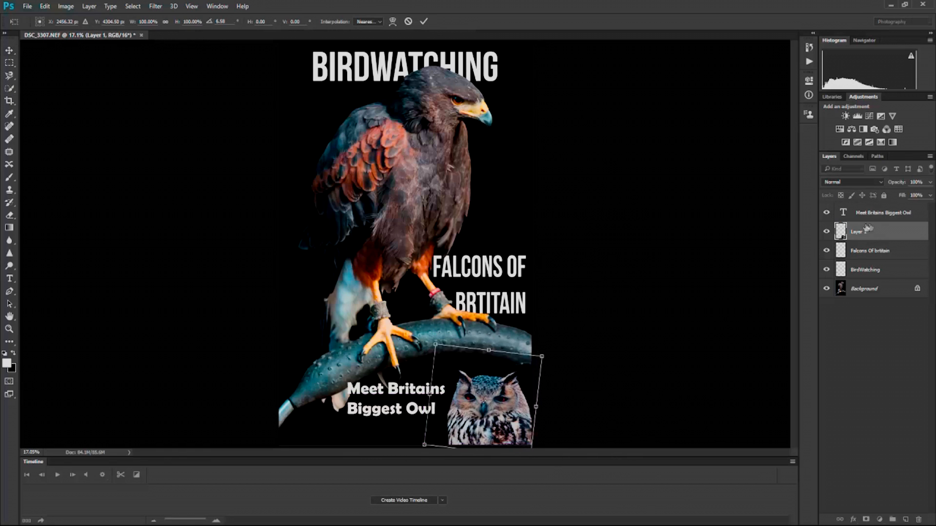
{"action": "key", "text": "Return"}
{"action": "left_click_drag", "start_coordinate": [511, 340], "coordinate": [518, 343]}
{"action": "left_click_drag", "start_coordinate": [519, 430], "coordinate": [516, 417]}
{"action": "key", "text": "Return"}
Move the Meet Britains Biggest Owl caption slightly down and right, close against the owl.
{"action": "left_click", "coordinate": [880, 213]}
{"action": "left_click_drag", "start_coordinate": [435, 430], "coordinate": [444, 438]}
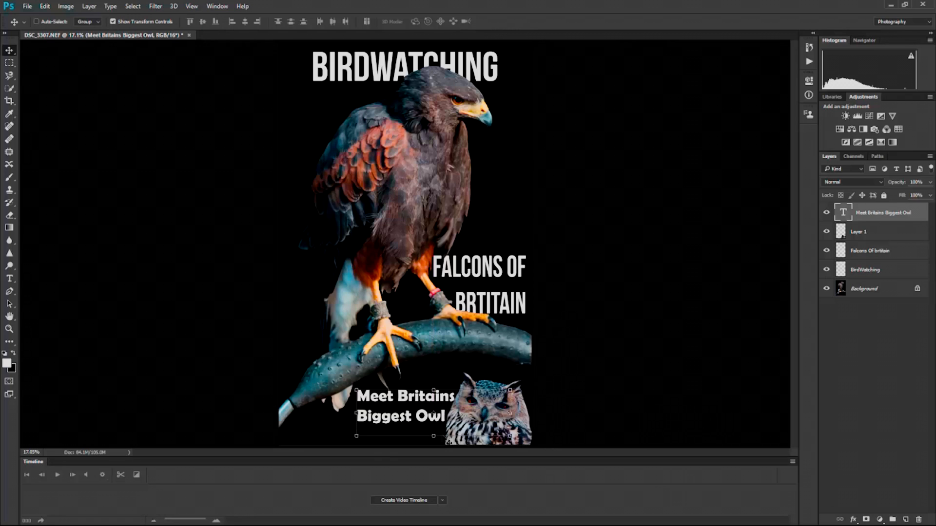
{"action": "key", "text": "z"}
{"action": "left_click_drag", "start_coordinate": [408, 405], "coordinate": [381, 399]}
{"action": "left_click", "coordinate": [10, 50]}
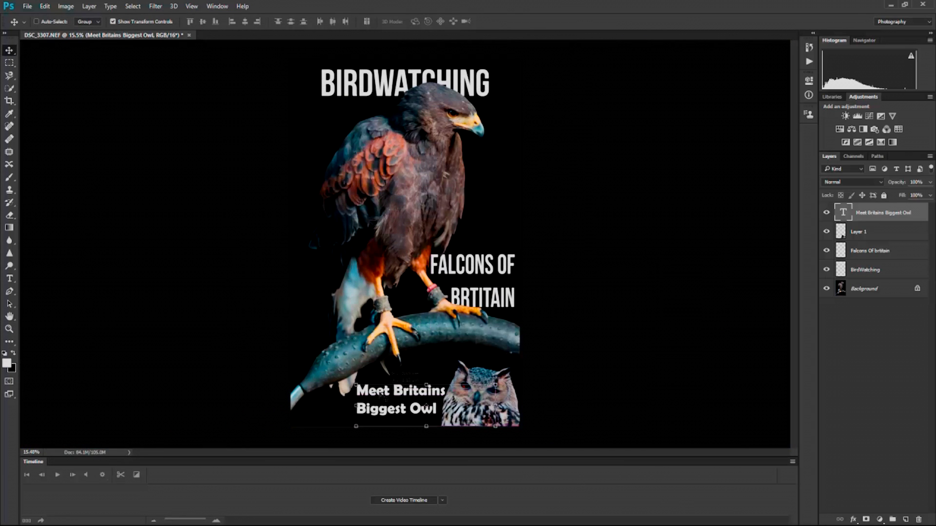
Switch to the Graphic and Web workspace and activate the Rectangle shape tool.
{"action": "left_click", "coordinate": [902, 21]}
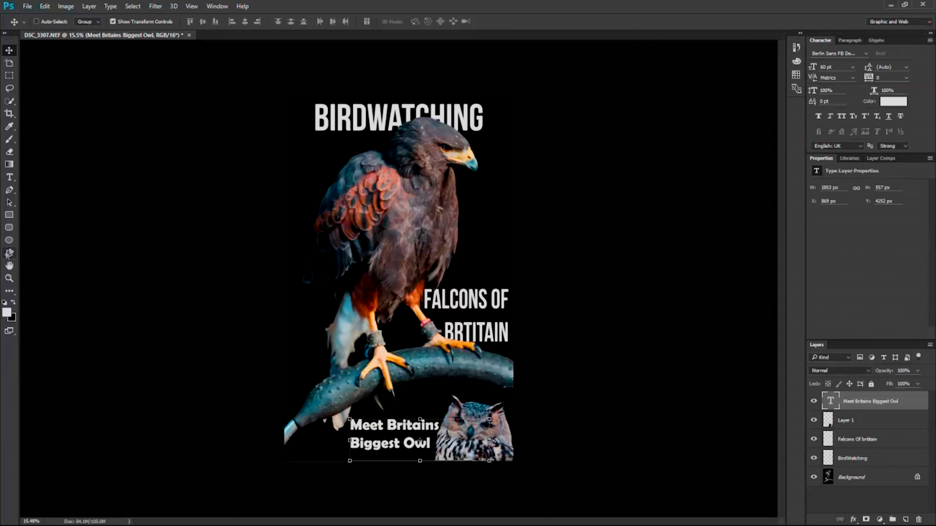
{"action": "left_click", "coordinate": [9, 253]}
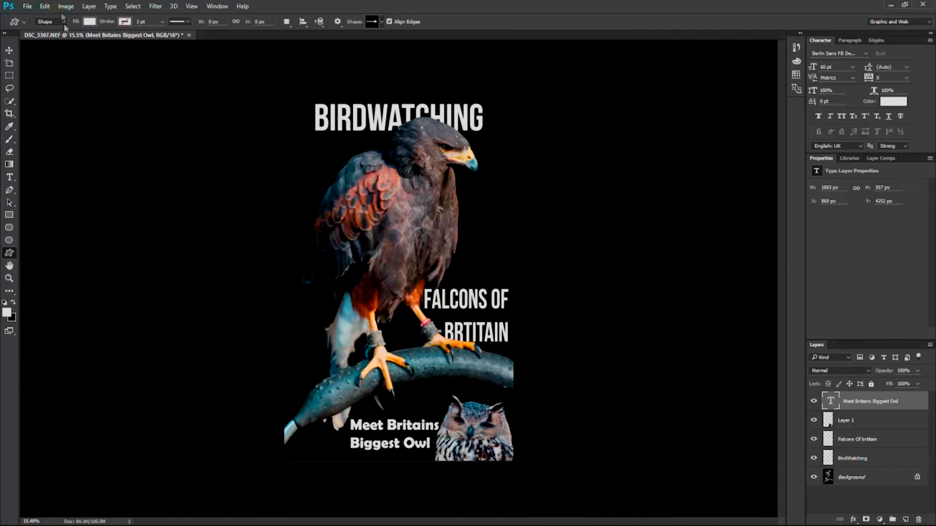
{"action": "left_click", "coordinate": [23, 22]}
{"action": "key", "text": "shift+u"}
Choose the Rectangle tool's Stamp Edge preset and try to save it as a new tool preset including its color.
{"action": "left_click", "coordinate": [23, 21]}
{"action": "left_click", "coordinate": [125, 41]}
{"action": "left_click", "coordinate": [163, 53]}
{"action": "left_click", "coordinate": [551, 173]}
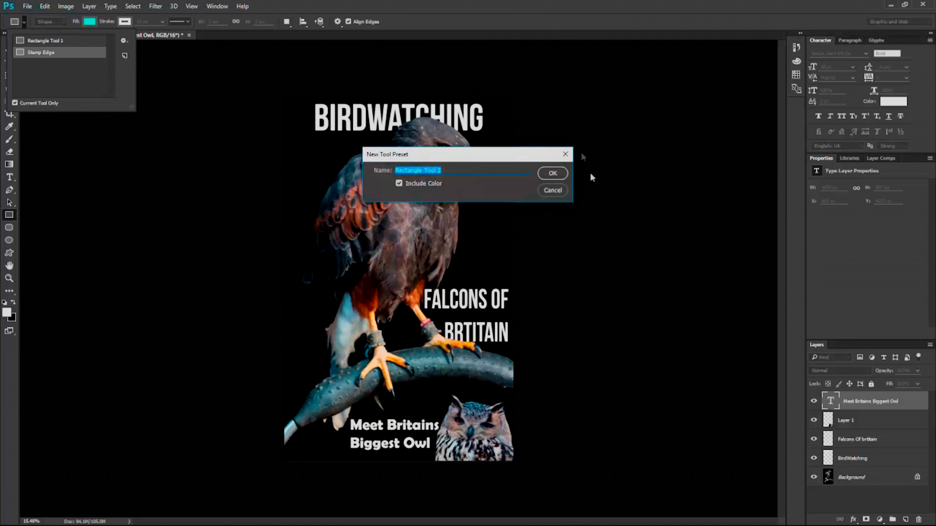
{"action": "left_click", "coordinate": [551, 174]}
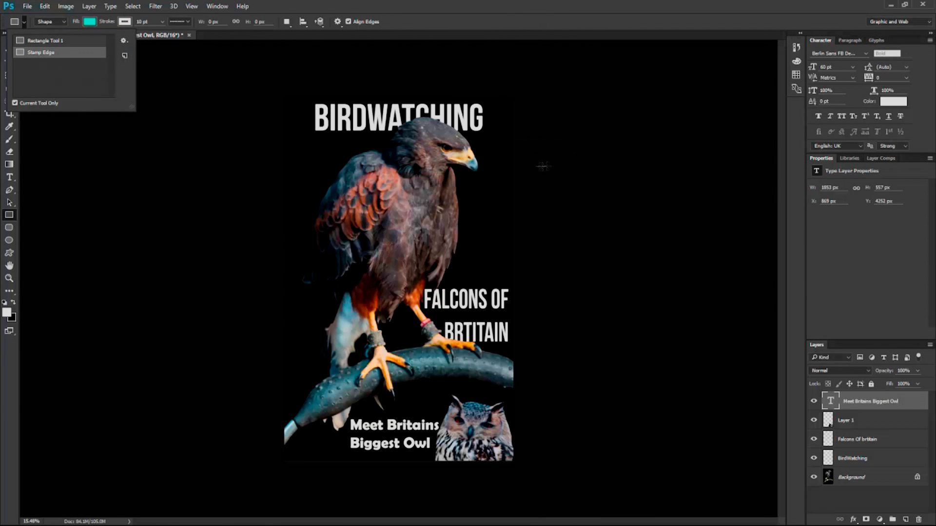
Dismiss the Rectangle tool presets and set the shape drawing mode to Path.
{"action": "left_click", "coordinate": [18, 21]}
{"action": "left_click", "coordinate": [52, 21]}
{"action": "left_click", "coordinate": [46, 38]}
{"action": "left_click", "coordinate": [63, 22]}
{"action": "left_click", "coordinate": [63, 22]}
Choose the starburst custom shape and draw it as a path over the owl.
{"action": "left_click", "coordinate": [6, 252]}
{"action": "scroll", "coordinate": [323, 64], "scroll_direction": "down", "scroll_amount": 3}
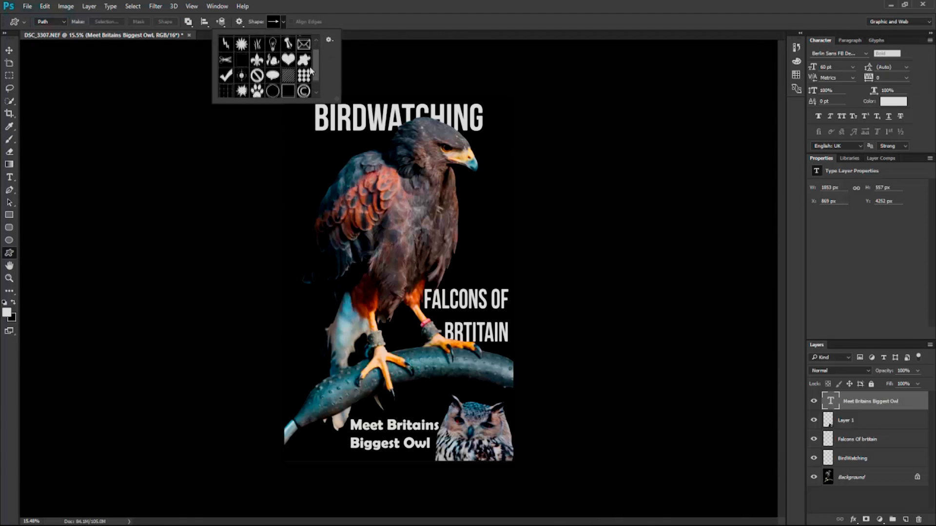
{"action": "mouse_move", "coordinate": [471, 383]}
{"action": "left_mouse_down"}
{"action": "mouse_move", "coordinate": [548, 452]}
{"action": "mouse_move", "coordinate": [516, 428]}
{"action": "mouse_move", "coordinate": [516, 455]}
{"action": "left_mouse_up"}
Try to move the starburst path with the Move tool, selecting the owl, BirdWatching and caption layers in turn.
{"action": "left_click", "coordinate": [8, 50]}
{"action": "left_click", "coordinate": [864, 420]}
{"action": "left_click", "coordinate": [866, 458]}
{"action": "left_click", "coordinate": [872, 405]}
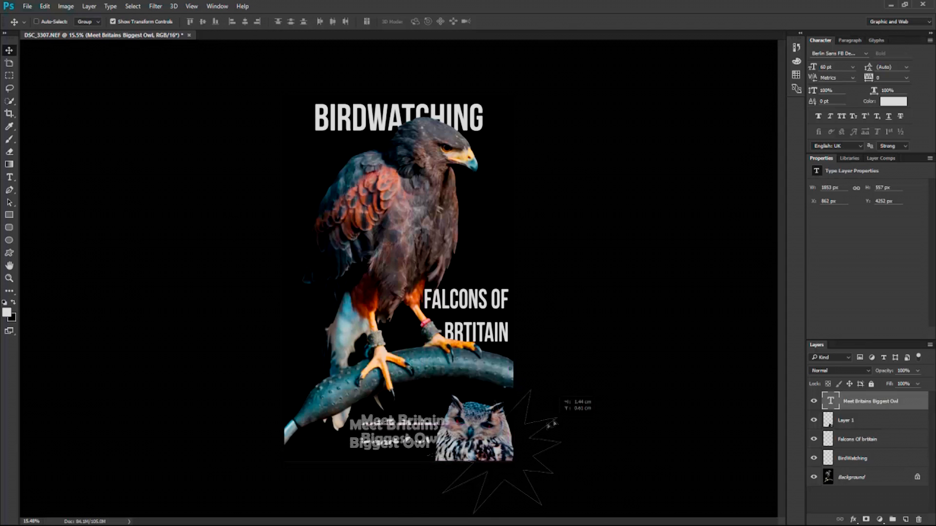
Redraw the starburst path larger around the owl at two different positions, undoing each attempt.
{"action": "left_click", "coordinate": [9, 252]}
{"action": "left_click_drag", "start_coordinate": [451, 383], "coordinate": [612, 514]}
{"action": "left_click_drag", "start_coordinate": [510, 387], "coordinate": [520, 393]}
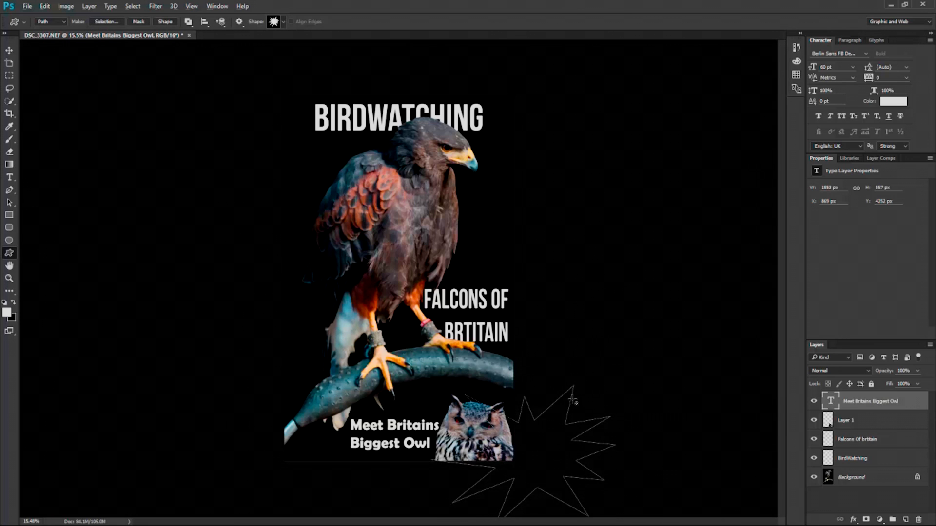
{"action": "key", "text": "ctrl+z"}
{"action": "left_click_drag", "start_coordinate": [425, 362], "coordinate": [549, 514]}
{"action": "key", "text": "ctrl+z"}
Nudge the Meet Britains Biggest Owl caption slightly up and right.
{"action": "left_click", "coordinate": [9, 50]}
{"action": "left_click_drag", "start_coordinate": [497, 377], "coordinate": [538, 392]}
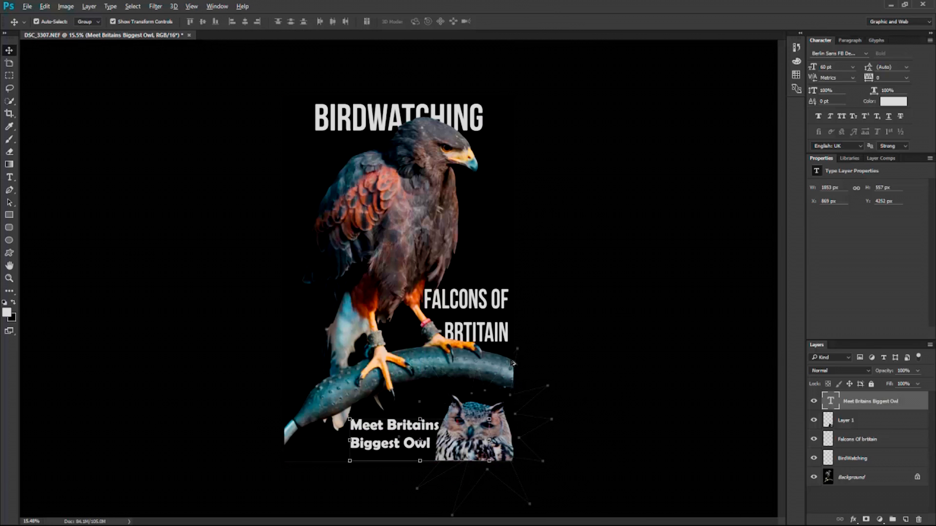
Try another custom shape beside the hawk's wing, undo it, and browse the remaining shapes.
{"action": "left_click", "coordinate": [9, 252]}
{"action": "left_click", "coordinate": [282, 21]}
{"action": "scroll", "coordinate": [317, 61], "scroll_direction": "up", "scroll_amount": 2}
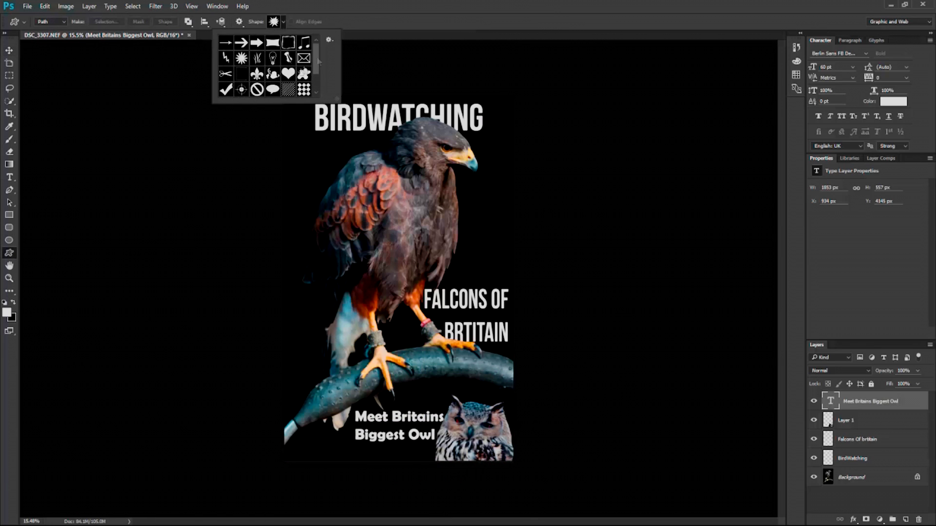
{"action": "left_click_drag", "start_coordinate": [307, 215], "coordinate": [358, 266]}
{"action": "key", "text": "ctrl+z"}
{"action": "left_click", "coordinate": [283, 23]}
{"action": "left_click_drag", "start_coordinate": [316, 59], "coordinate": [316, 70]}
Draw a rounded rectangle path about 1260 by 450 px around the owl caption, load it as a selection, and convert it to a shape.
{"action": "left_click", "coordinate": [9, 227]}
{"action": "left_click_drag", "start_coordinate": [355, 409], "coordinate": [444, 442]}
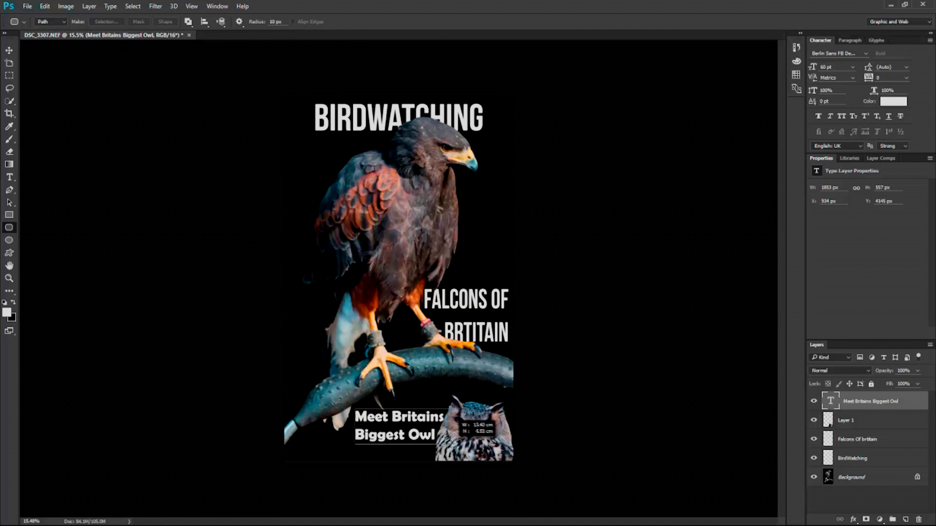
{"action": "left_click", "coordinate": [23, 21]}
{"action": "left_click", "coordinate": [106, 22]}
{"action": "left_click", "coordinate": [534, 128]}
{"action": "left_click", "coordinate": [165, 21]}
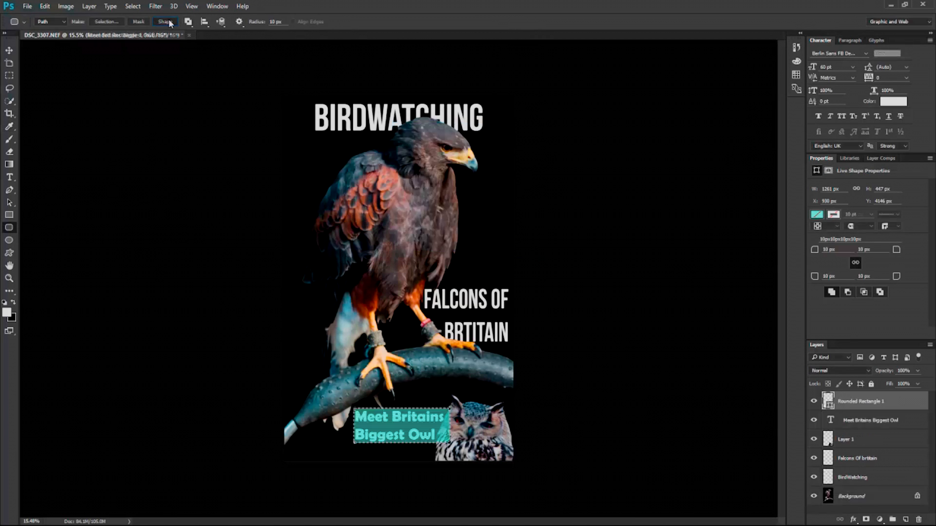
Give the rounded rectangle a black-to-white gradient fill and set its lower corner radii to 0 px.
{"action": "left_click", "coordinate": [817, 214]}
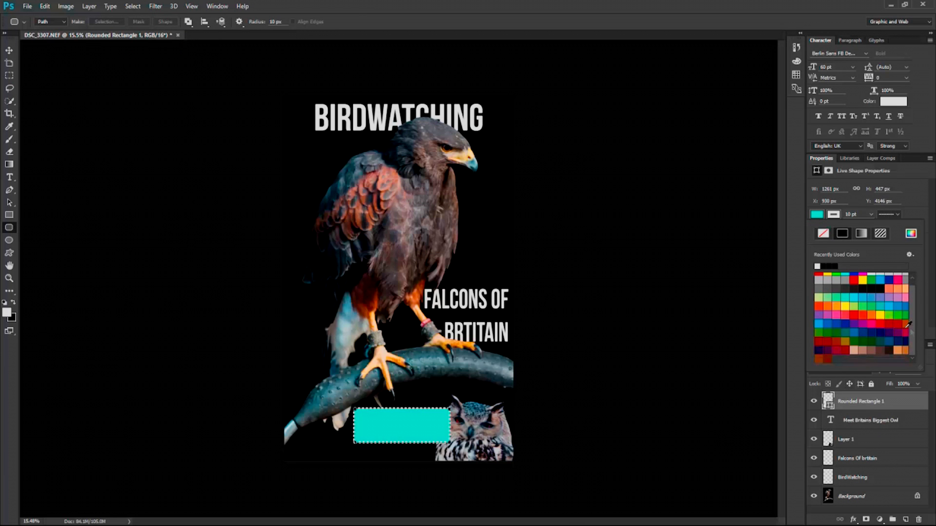
{"action": "left_click", "coordinate": [864, 277]}
{"action": "left_click", "coordinate": [846, 294]}
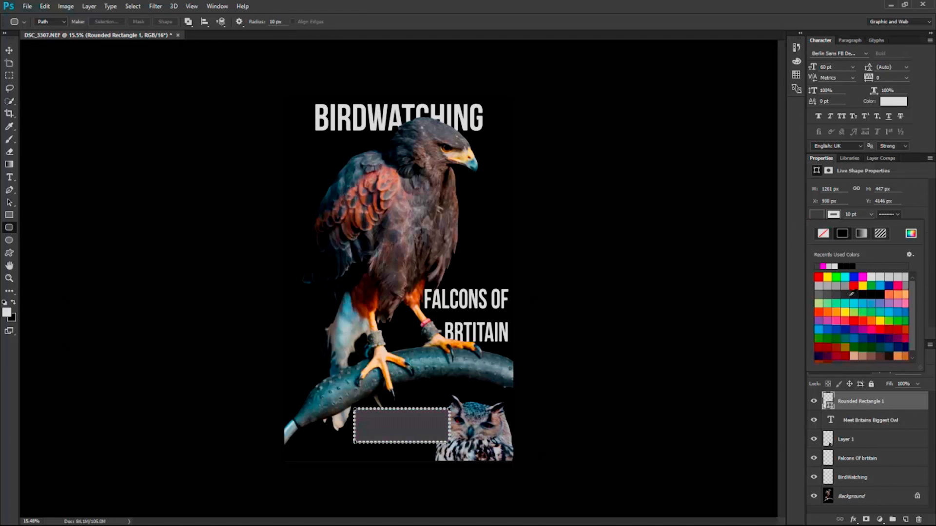
{"action": "left_click", "coordinate": [861, 233]}
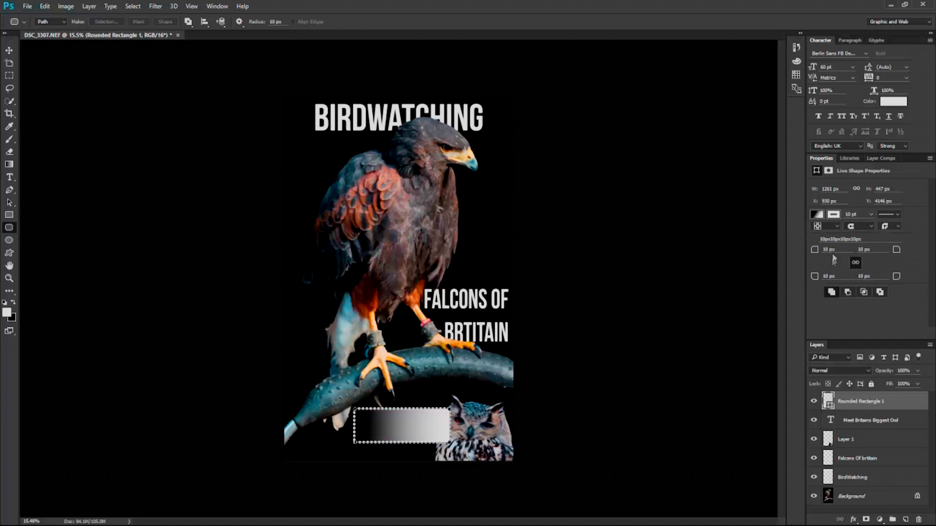
{"action": "left_click", "coordinate": [823, 275]}
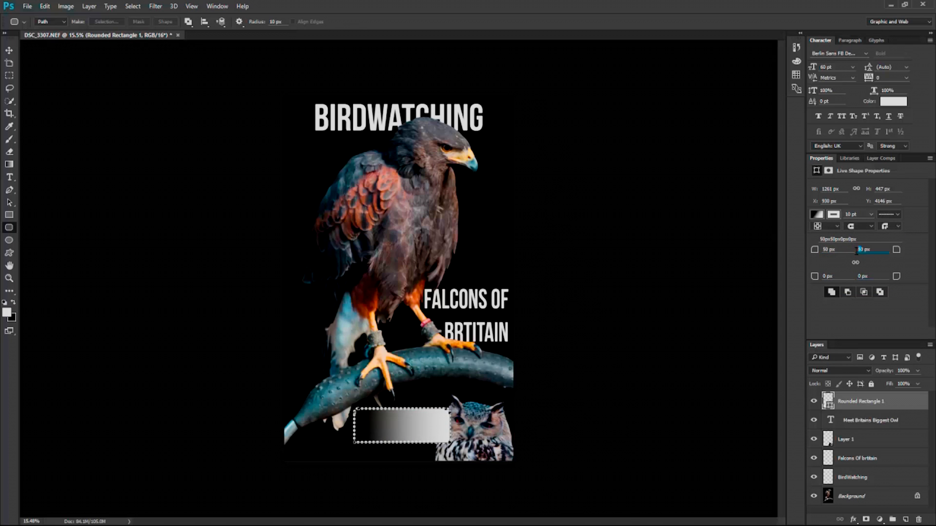
Enlarge the rounded rectangle past the cover's lower right corner and move its layer just above the Background.
{"action": "left_click", "coordinate": [12, 47]}
{"action": "left_click_drag", "start_coordinate": [381, 434], "coordinate": [374, 430]}
{"action": "key", "text": "ctrl+t"}
{"action": "left_click_drag", "start_coordinate": [445, 440], "coordinate": [531, 473]}
{"action": "left_click", "coordinate": [881, 158]}
{"action": "key", "text": "Return"}
{"action": "left_click_drag", "start_coordinate": [860, 402], "coordinate": [867, 483]}
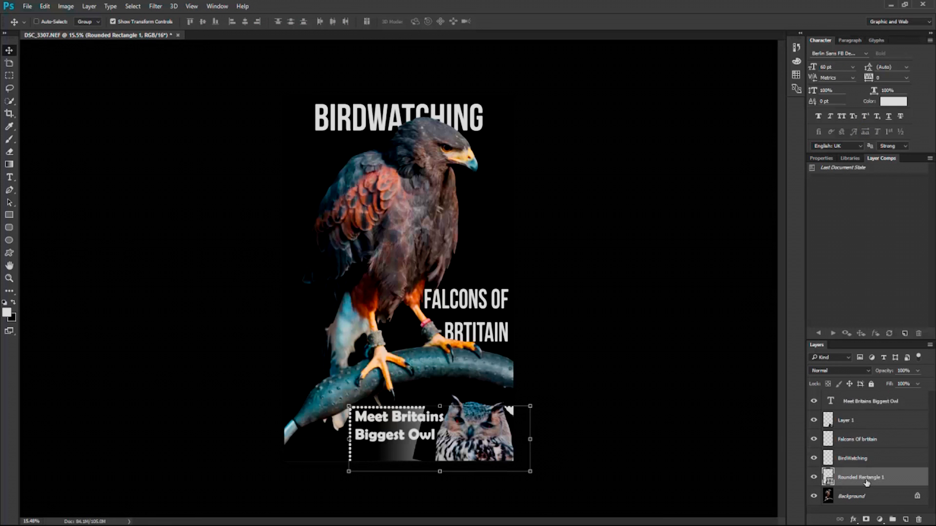
Switch to the Photography workspace and start erasing the black fringe left of the owl on Layer 1, undoing the last stroke.
{"action": "left_click", "coordinate": [900, 21]}
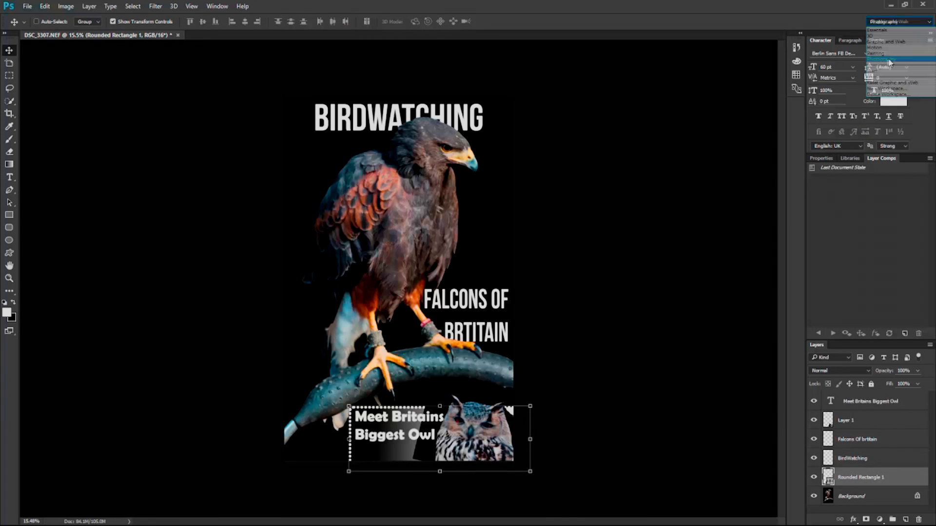
{"action": "left_click", "coordinate": [892, 66]}
{"action": "left_click", "coordinate": [9, 329]}
{"action": "mouse_move", "coordinate": [503, 417]}
{"action": "left_mouse_down"}
{"action": "mouse_move", "coordinate": [492, 418]}
{"action": "mouse_move", "coordinate": [568, 417]}
{"action": "left_mouse_up"}
{"action": "left_click", "coordinate": [9, 215]}
{"action": "scroll", "coordinate": [382, 331], "scroll_direction": "up", "scroll_amount": 1}
{"action": "right_click", "coordinate": [388, 365]}
{"action": "left_click_drag", "start_coordinate": [453, 391], "coordinate": [458, 391]}
{"action": "mouse_move", "coordinate": [389, 359]}
{"action": "left_mouse_down"}
{"action": "mouse_move", "coordinate": [364, 383]}
{"action": "mouse_move", "coordinate": [350, 383]}
{"action": "left_mouse_up"}
{"action": "key", "text": "ctrl+z"}
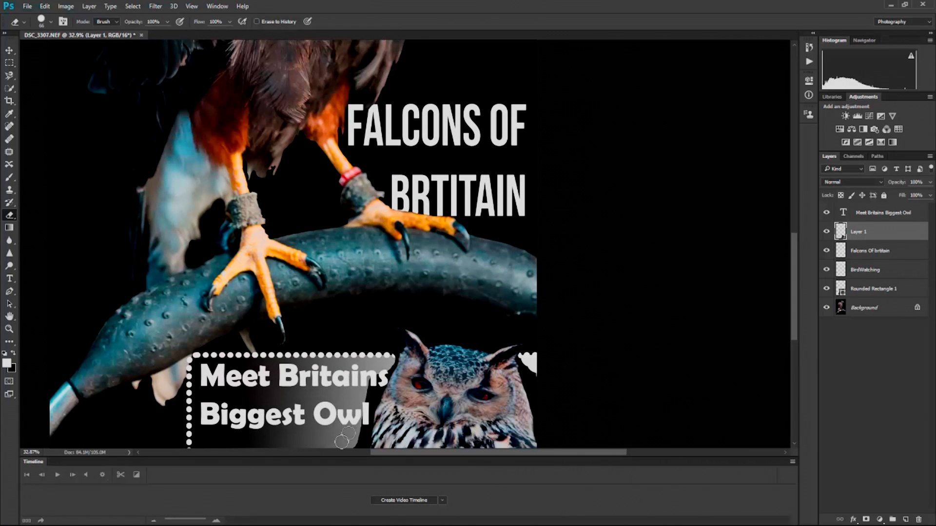
Erase the remaining black area between the caption and the owl's left side.
{"action": "scroll", "coordinate": [362, 446], "scroll_direction": "up", "scroll_amount": 5}
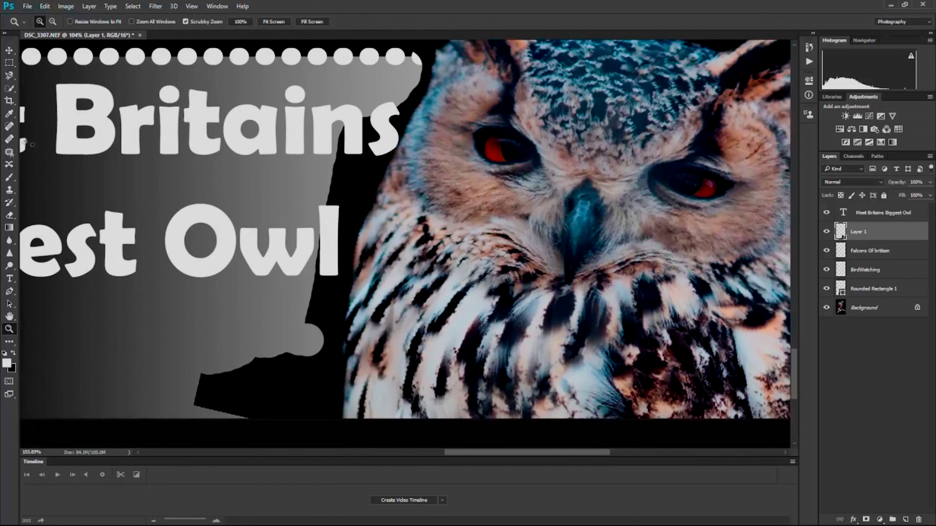
{"action": "mouse_move", "coordinate": [224, 365]}
{"action": "left_mouse_down"}
{"action": "mouse_move", "coordinate": [272, 403]}
{"action": "mouse_move", "coordinate": [314, 410]}
{"action": "mouse_move", "coordinate": [319, 273]}
{"action": "left_mouse_up"}
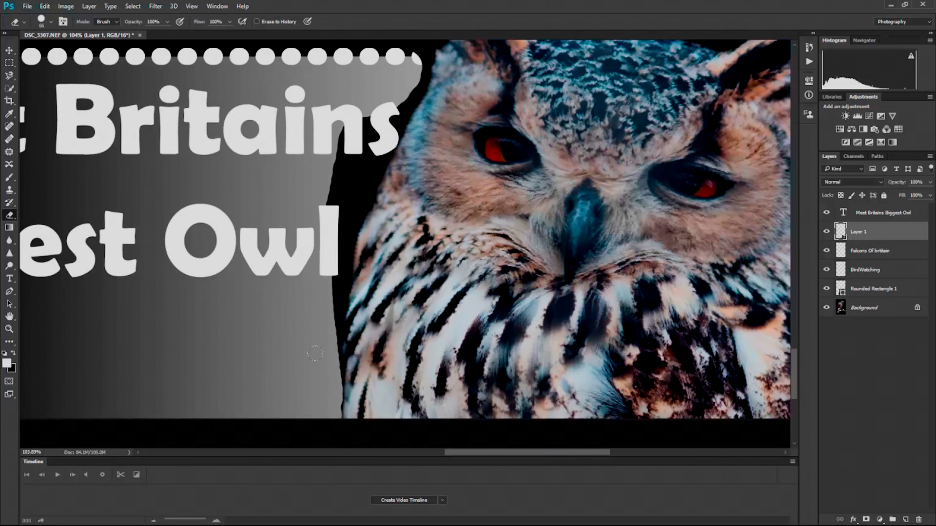
{"action": "mouse_move", "coordinate": [315, 309]}
{"action": "left_mouse_down"}
{"action": "mouse_move", "coordinate": [355, 131]}
{"action": "mouse_move", "coordinate": [341, 166]}
{"action": "left_mouse_up"}
{"action": "left_click_drag", "start_coordinate": [406, 93], "coordinate": [308, 290]}
Adjust the eraser brush hardness and refine the owl's lower left outline, undoing one stroke.
{"action": "right_click", "coordinate": [359, 216]}
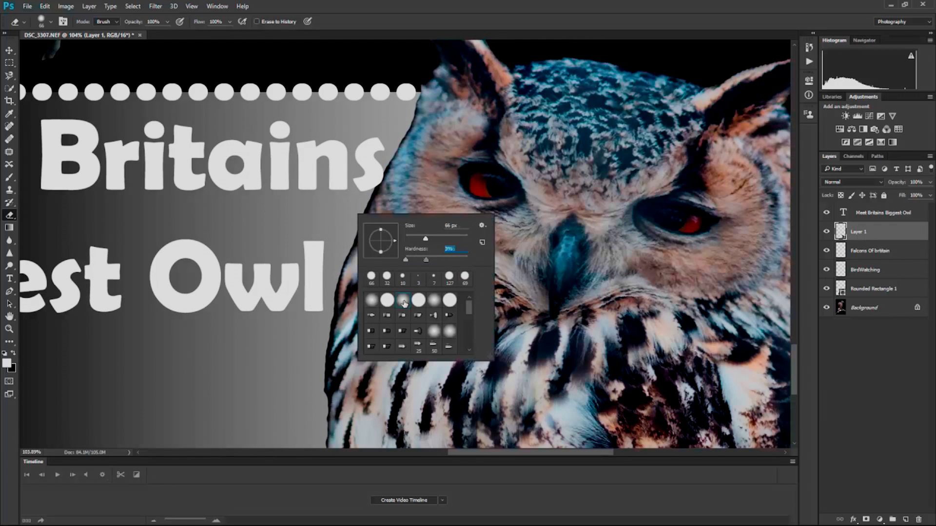
{"action": "mouse_move", "coordinate": [322, 232]}
{"action": "left_mouse_down"}
{"action": "mouse_move", "coordinate": [303, 375]}
{"action": "mouse_move", "coordinate": [309, 317]}
{"action": "mouse_move", "coordinate": [368, 173]}
{"action": "mouse_move", "coordinate": [344, 189]}
{"action": "left_mouse_up"}
{"action": "key", "text": "ctrl+z"}
{"action": "left_click_drag", "start_coordinate": [314, 285], "coordinate": [304, 343]}
Erase the black fringe around the owl's right ear and right side with an adjusted eraser brush.
{"action": "left_click_drag", "start_coordinate": [633, 205], "coordinate": [360, 193]}
{"action": "mouse_move", "coordinate": [547, 106]}
{"action": "left_mouse_down"}
{"action": "mouse_move", "coordinate": [578, 355]}
{"action": "mouse_move", "coordinate": [554, 206]}
{"action": "mouse_move", "coordinate": [566, 275]}
{"action": "left_mouse_up"}
{"action": "mouse_move", "coordinate": [530, 108]}
{"action": "left_mouse_down"}
{"action": "mouse_move", "coordinate": [527, 90]}
{"action": "mouse_move", "coordinate": [525, 125]}
{"action": "left_mouse_up"}
{"action": "right_click", "coordinate": [544, 114]}
{"action": "left_click", "coordinate": [607, 156]}
{"action": "left_click", "coordinate": [524, 82]}
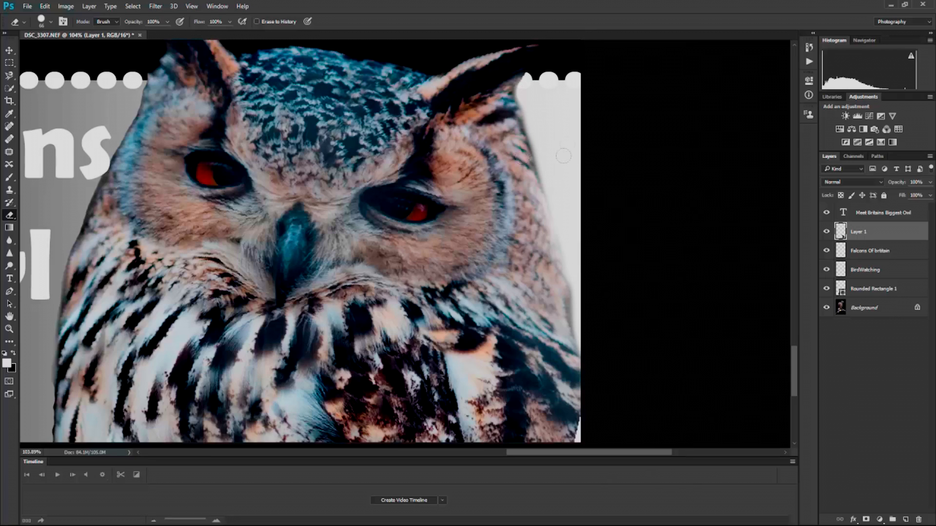
{"action": "key", "text": "z"}
{"action": "key", "text": "ctrl+0"}
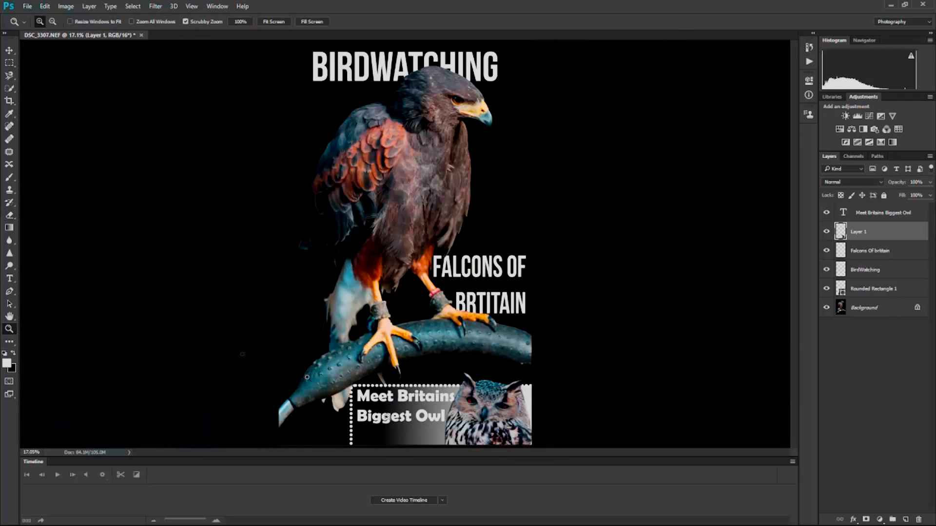
Rasterize the Rounded Rectangle 1 layer and erase the border dots overlapping the hawk's tail feather.
{"action": "left_click", "coordinate": [876, 290]}
{"action": "left_click_drag", "start_coordinate": [353, 389], "coordinate": [322, 228]}
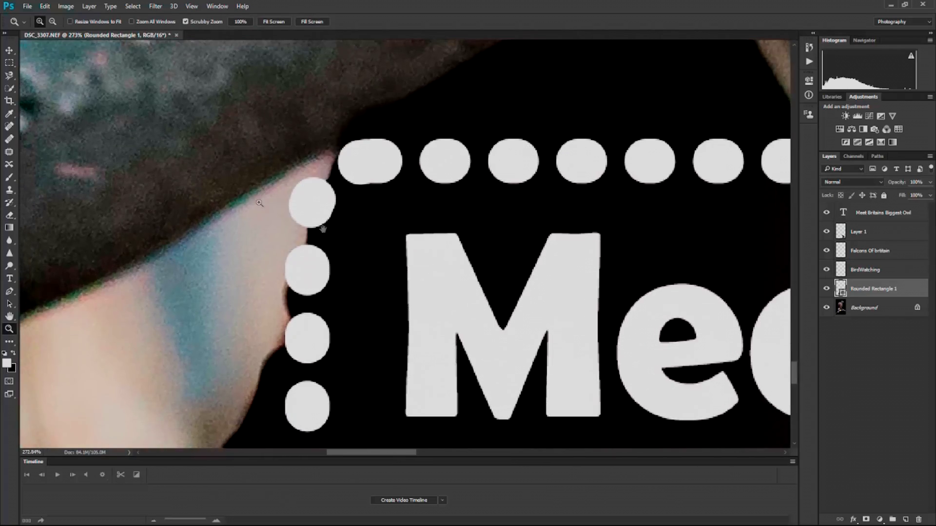
{"action": "left_click", "coordinate": [10, 215]}
{"action": "left_click", "coordinate": [277, 254]}
{"action": "left_click", "coordinate": [444, 203]}
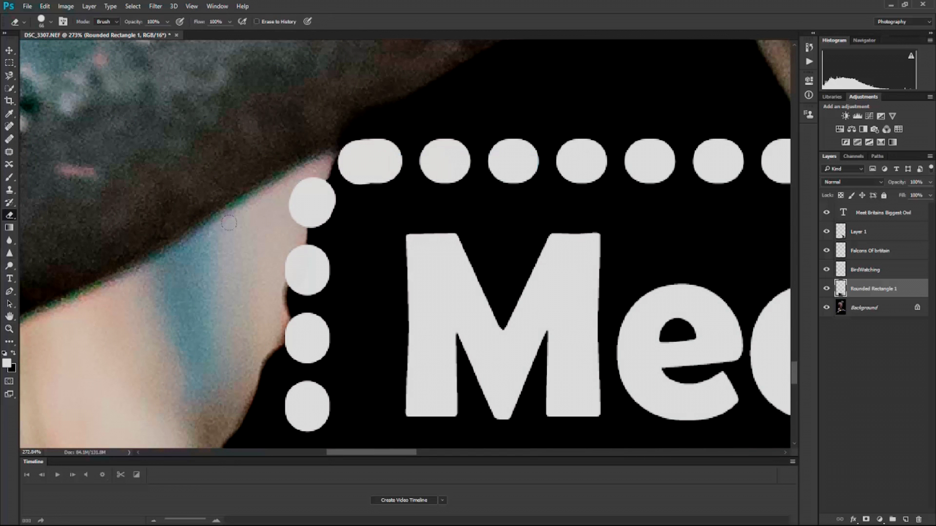
{"action": "left_click_drag", "start_coordinate": [265, 263], "coordinate": [279, 191]}
Repair the cut border dots beside the tail feather by painting white with a smaller brush.
{"action": "left_click", "coordinate": [9, 177]}
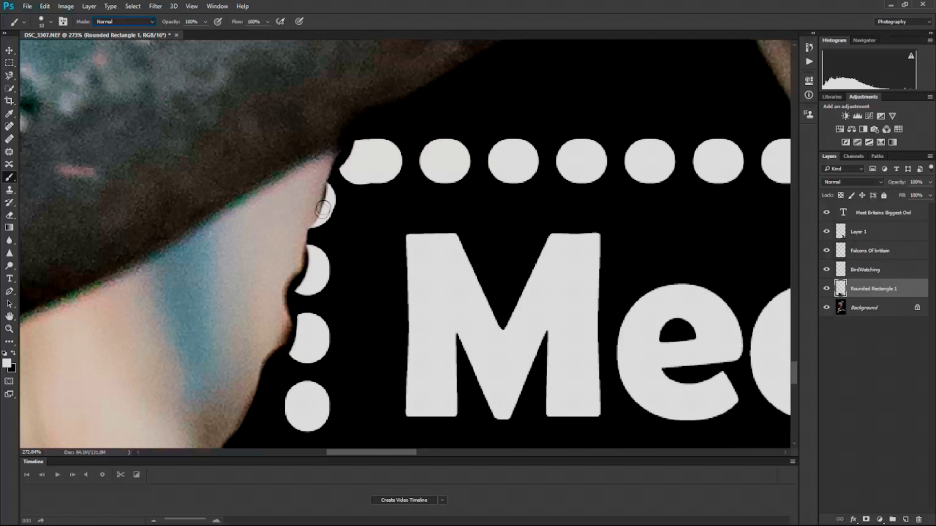
{"action": "key", "text": "x"}
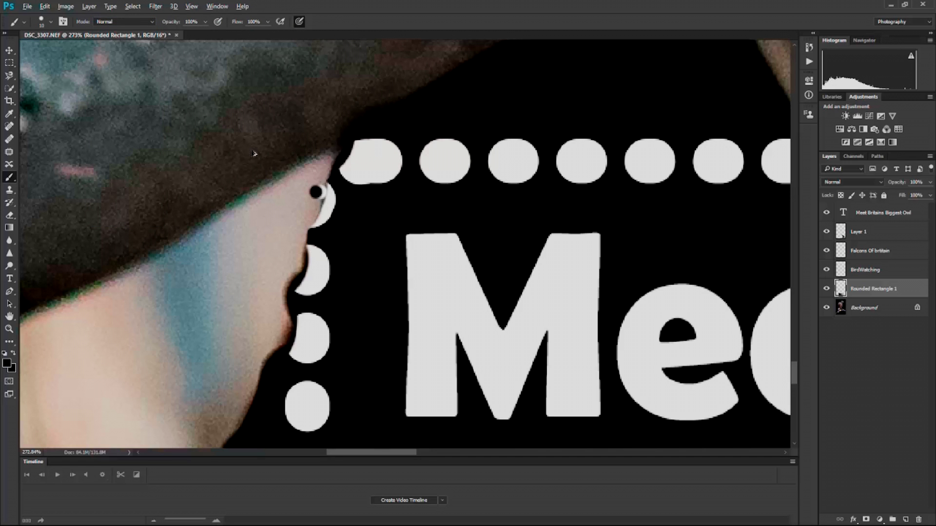
{"action": "key", "text": "x"}
{"action": "right_click", "coordinate": [328, 198]}
{"action": "left_click", "coordinate": [383, 222]}
{"action": "left_click", "coordinate": [351, 155]}
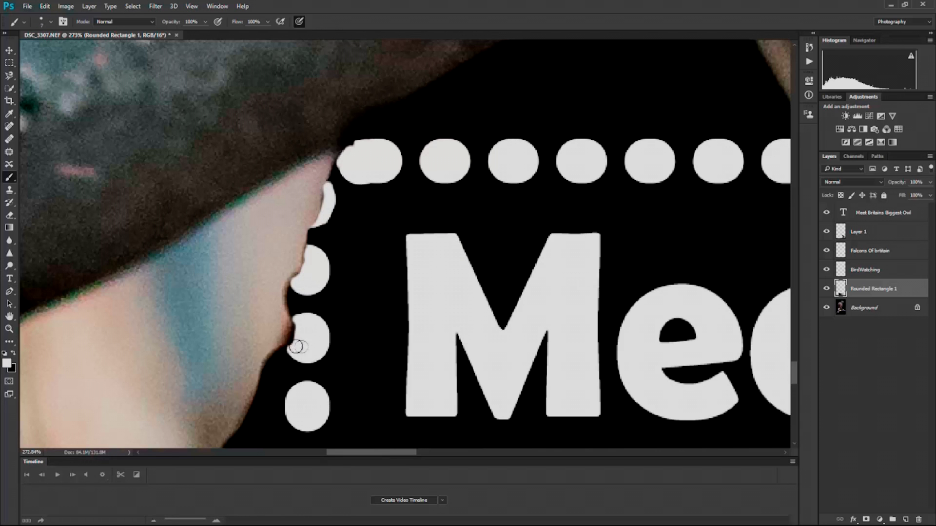
{"action": "key", "text": "z"}
{"action": "right_click", "coordinate": [145, 338]}
{"action": "left_click", "coordinate": [166, 368]}
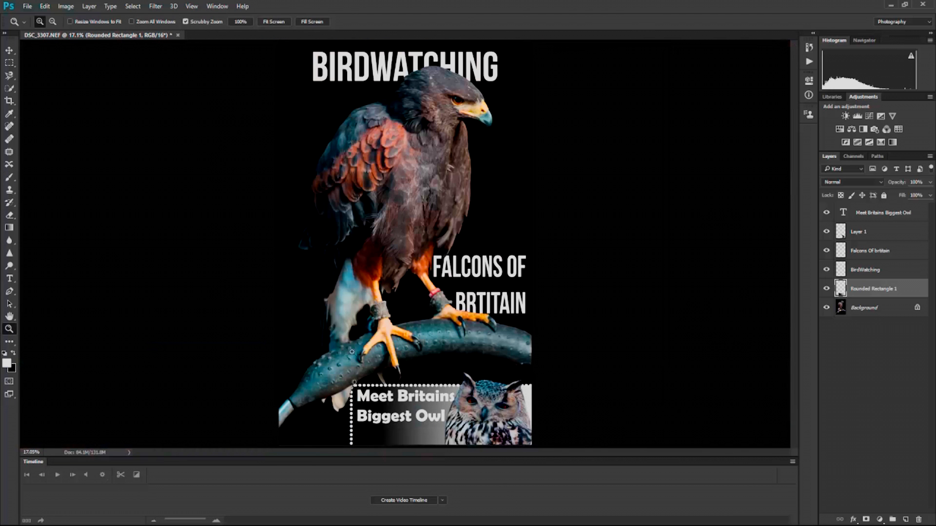
Switch to the Graphic and Web workspace and shorten the dotted rectangle so its lower border sits inside the cover.
{"action": "left_click", "coordinate": [902, 21]}
{"action": "left_click", "coordinate": [897, 47]}
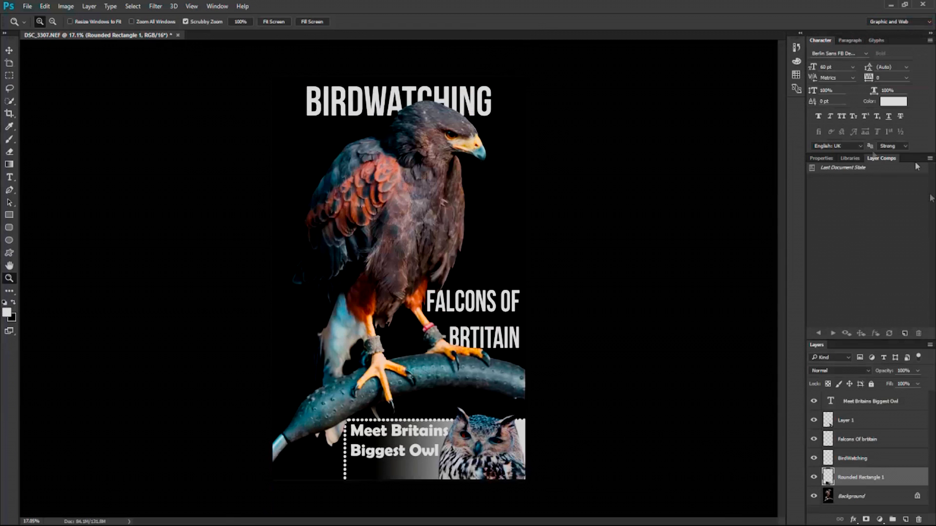
{"action": "key", "text": "v"}
{"action": "key", "text": "ctrl+t"}
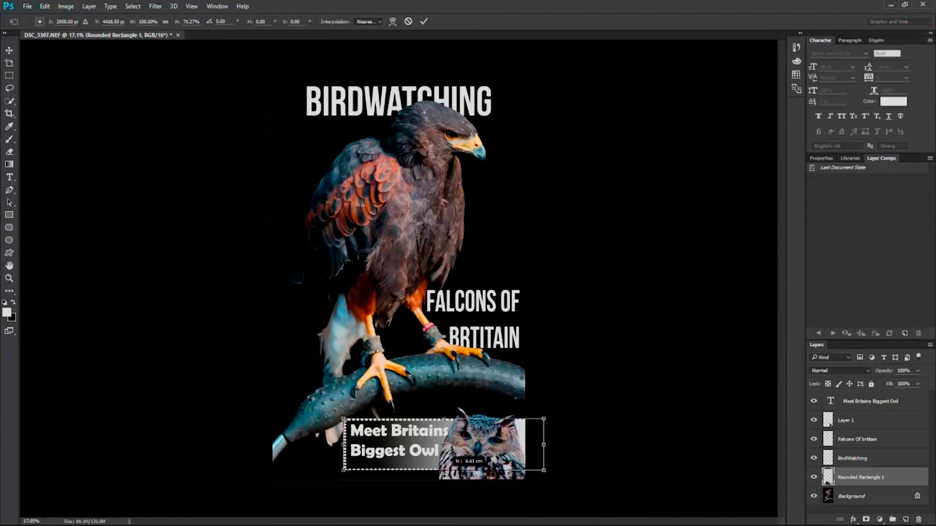
{"action": "key", "text": "Return"}
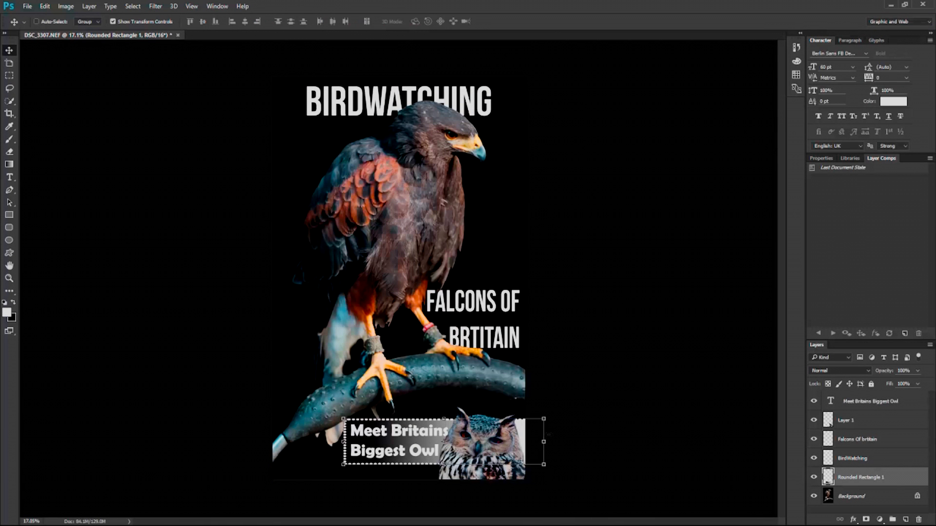
Return to the Photography workspace and erase the uppermost border dots where they overlap the hawk's tail feather.
{"action": "left_click", "coordinate": [898, 22]}
{"action": "left_click", "coordinate": [887, 59]}
{"action": "key", "text": "z"}
{"action": "left_click_drag", "start_coordinate": [354, 390], "coordinate": [463, 309]}
{"action": "left_click", "coordinate": [9, 215]}
{"action": "right_click", "coordinate": [219, 297]}
{"action": "mouse_move", "coordinate": [236, 234]}
{"action": "left_mouse_down"}
{"action": "mouse_move", "coordinate": [249, 316]}
{"action": "mouse_move", "coordinate": [238, 369]}
{"action": "mouse_move", "coordinate": [254, 414]}
{"action": "left_mouse_up"}
Trim the lower border dots along the tail feather's edge with the eraser.
{"action": "scroll", "coordinate": [356, 104], "scroll_direction": "down", "scroll_amount": 1}
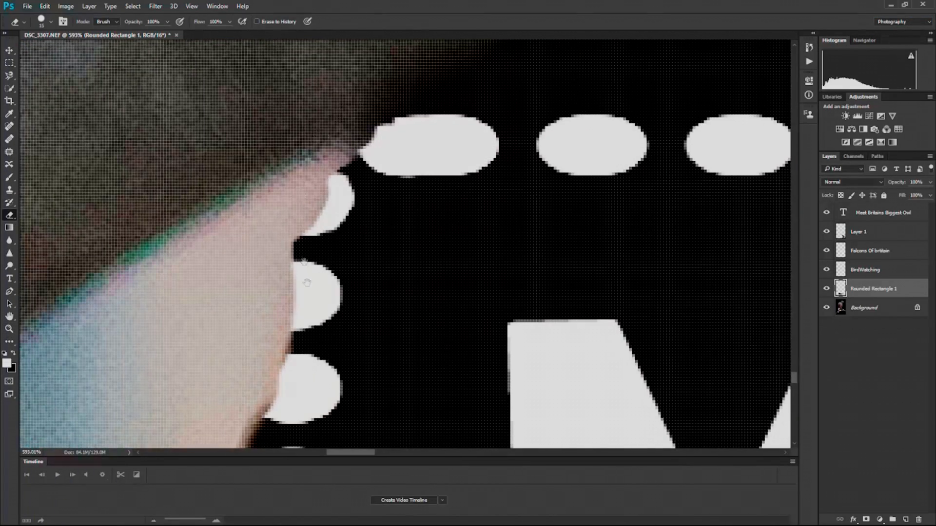
{"action": "left_click_drag", "start_coordinate": [302, 260], "coordinate": [346, 48]}
{"action": "scroll", "coordinate": [255, 262], "scroll_direction": "up", "scroll_amount": 2}
{"action": "scroll", "coordinate": [255, 263], "scroll_direction": "right", "scroll_amount": 1}
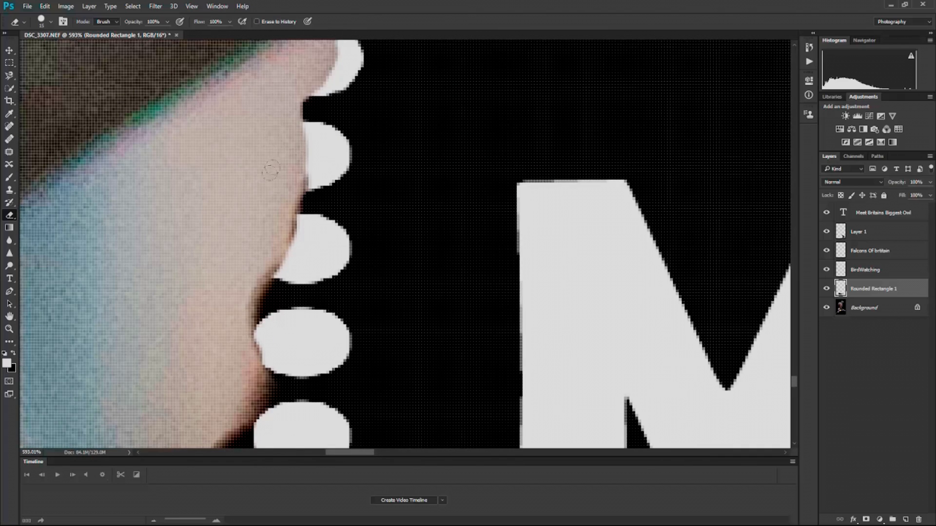
{"action": "key", "text": "z"}
{"action": "right_click", "coordinate": [152, 330]}
{"action": "left_click", "coordinate": [170, 337]}
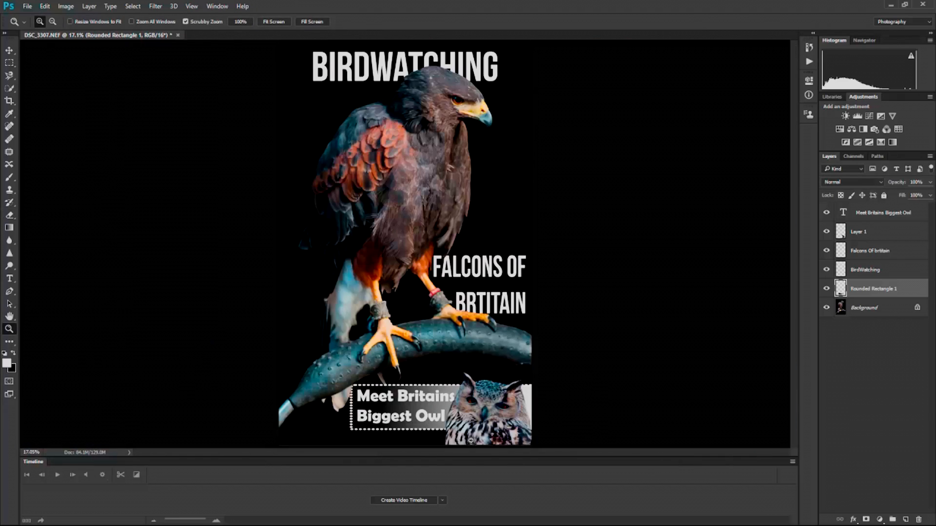
Save the layered cover to the Desktop as the TIFF file DSC_3307, accepting the TIFF options.
{"action": "left_click", "coordinate": [27, 5]}
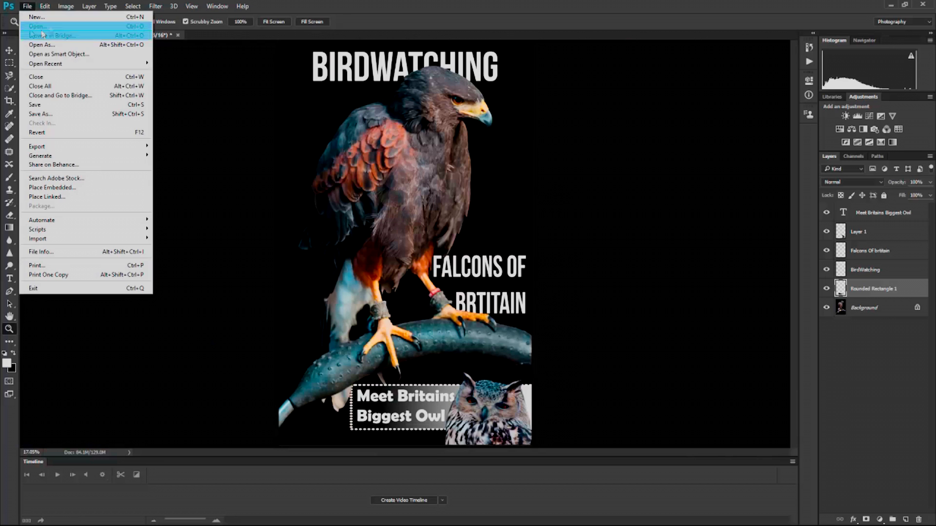
{"action": "left_click", "coordinate": [49, 111]}
{"action": "scroll", "coordinate": [60, 140], "scroll_direction": "down", "scroll_amount": 1}
{"action": "scroll", "coordinate": [60, 139], "scroll_direction": "up", "scroll_amount": 1}
{"action": "left_click", "coordinate": [48, 102]}
{"action": "left_click", "coordinate": [379, 301]}
{"action": "left_click", "coordinate": [586, 142]}
{"action": "left_click", "coordinate": [431, 217]}
Flatten the cover into a single Background layer.
{"action": "left_click", "coordinate": [44, 5]}
{"action": "mouse_move", "coordinate": [66, 6]}
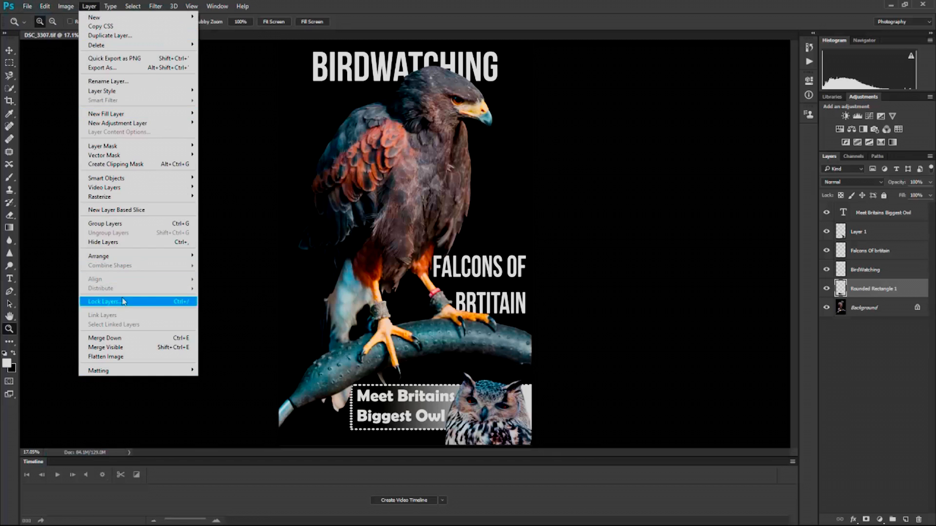
{"action": "left_click", "coordinate": [105, 356]}
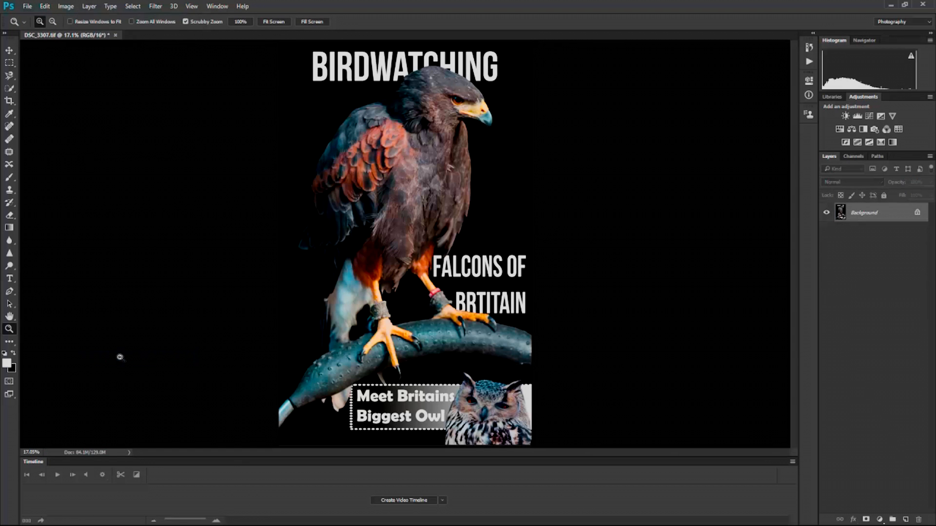
Set up a JPEG save of the flattened cover on the Desktop with a file name starting with Unit 3.1.
{"action": "left_click", "coordinate": [27, 6]}
{"action": "left_click", "coordinate": [43, 109]}
{"action": "left_click", "coordinate": [127, 225]}
{"action": "left_click", "coordinate": [128, 271]}
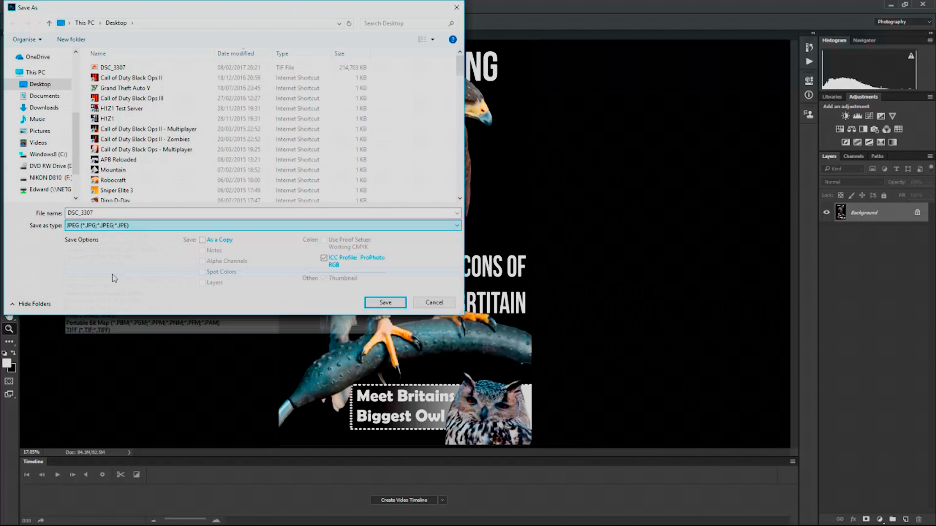
{"action": "left_click_drag", "start_coordinate": [95, 213], "coordinate": [56, 210]}
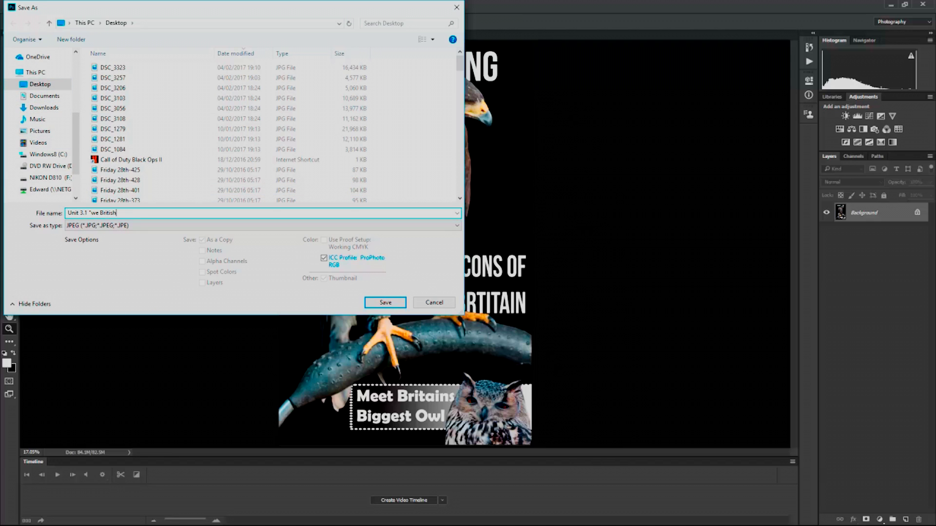
Try several times to save the cover under the Unit 3.1 name, then cancel the save.
{"action": "left_click", "coordinate": [373, 305]}
{"action": "key", "text": "Return"}
{"action": "left_click", "coordinate": [377, 303]}
{"action": "left_click", "coordinate": [527, 269]}
{"action": "scroll", "coordinate": [195, 109], "scroll_direction": "down", "scroll_amount": 20}
{"action": "left_click", "coordinate": [383, 302]}
{"action": "left_click", "coordinate": [541, 222]}
{"action": "key", "text": "Escape"}
Save the flattened cover again in JPEG format, proceeding to the JPEG quality options.
{"action": "left_click", "coordinate": [27, 5]}
{"action": "left_click", "coordinate": [52, 113]}
{"action": "left_click", "coordinate": [385, 303]}
{"action": "left_click", "coordinate": [527, 268]}
{"action": "left_click", "coordinate": [128, 225]}
{"action": "left_click", "coordinate": [97, 271]}
{"action": "key", "text": "Return"}
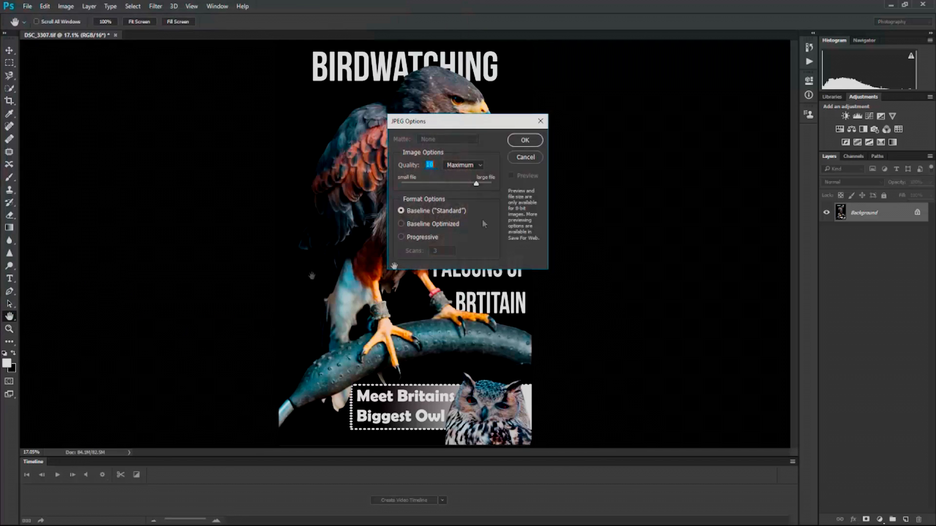